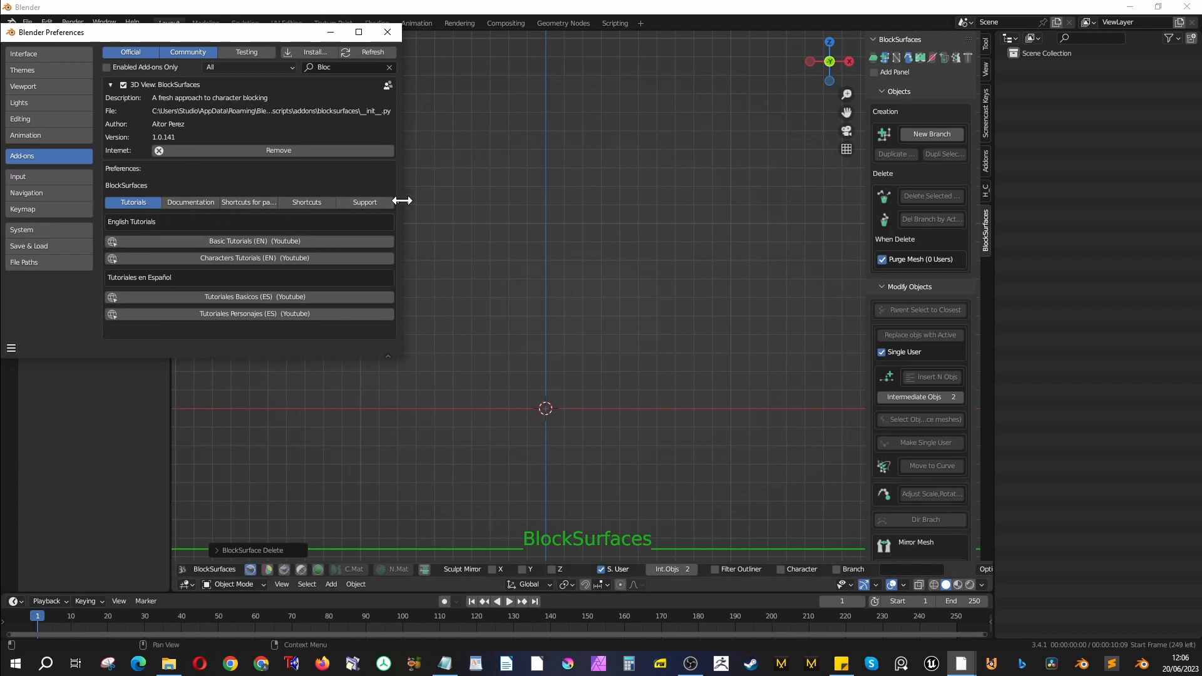
Review the BlockSurfaces add-on's panel shortcuts in the preferences and open its shortcut modification settings
{"action": "left_click_drag", "start_coordinate": [400, 198], "coordinate": [482, 206]}
{"action": "left_click", "coordinate": [298, 204]}
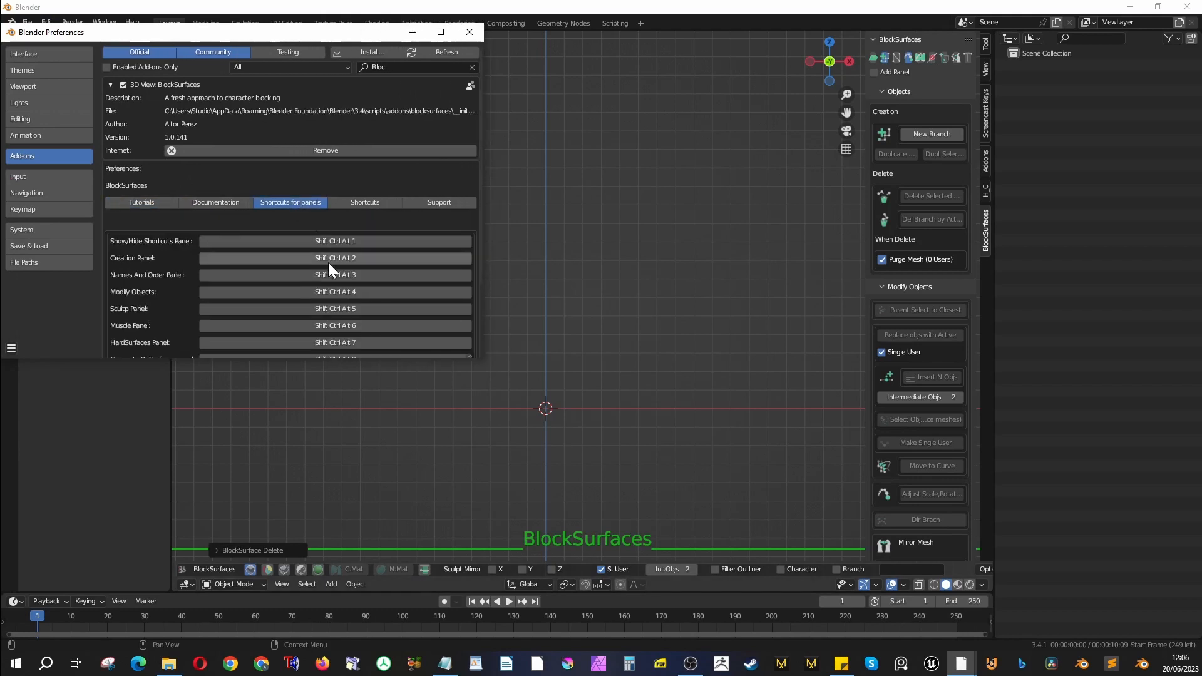
{"action": "left_click", "coordinate": [363, 204]}
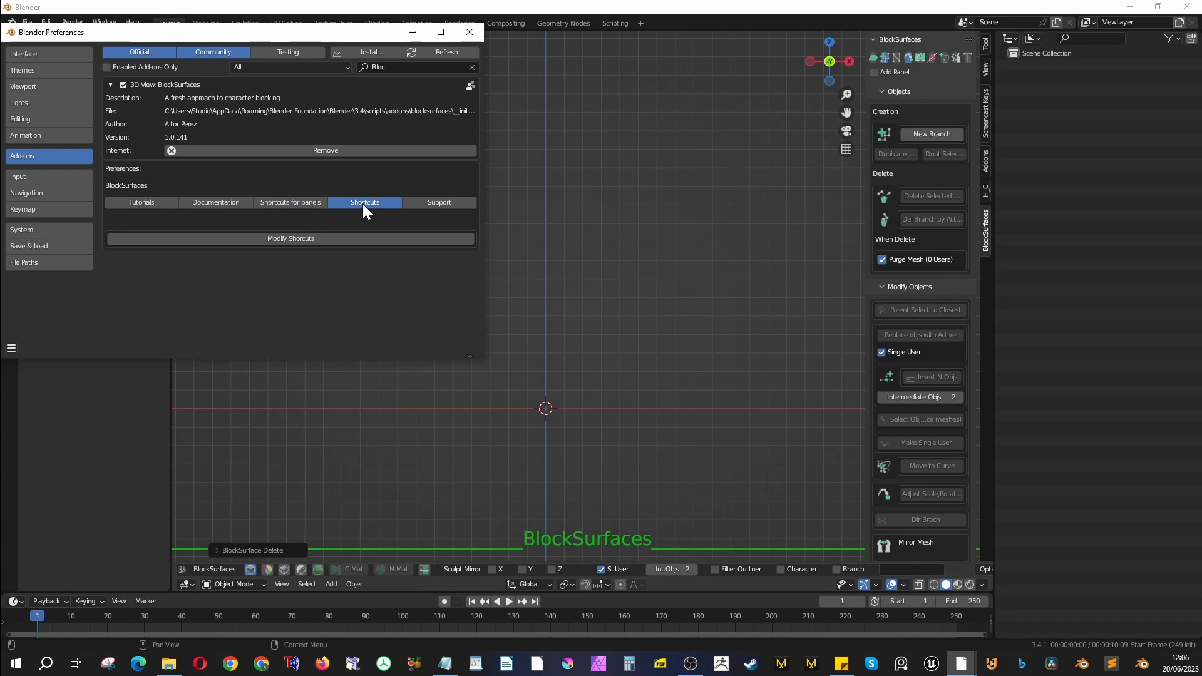
{"action": "left_click", "coordinate": [299, 241]}
{"action": "left_click_drag", "start_coordinate": [481, 111], "coordinate": [473, 168]}
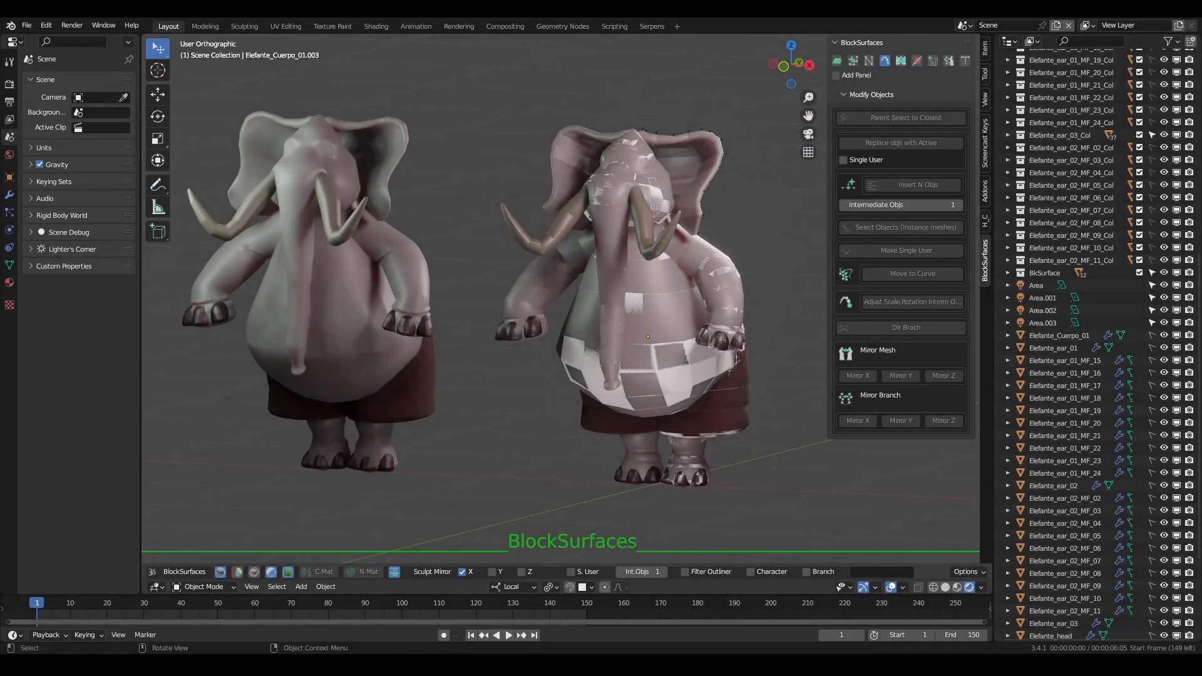
Look through the BlockSurfaces panels one at a time, from Objects and Modify Objects to BlockMuscle and Generate BkSurfaces
{"action": "middle_click_drag", "start_coordinate": [540, 380], "coordinate": [532, 382]}
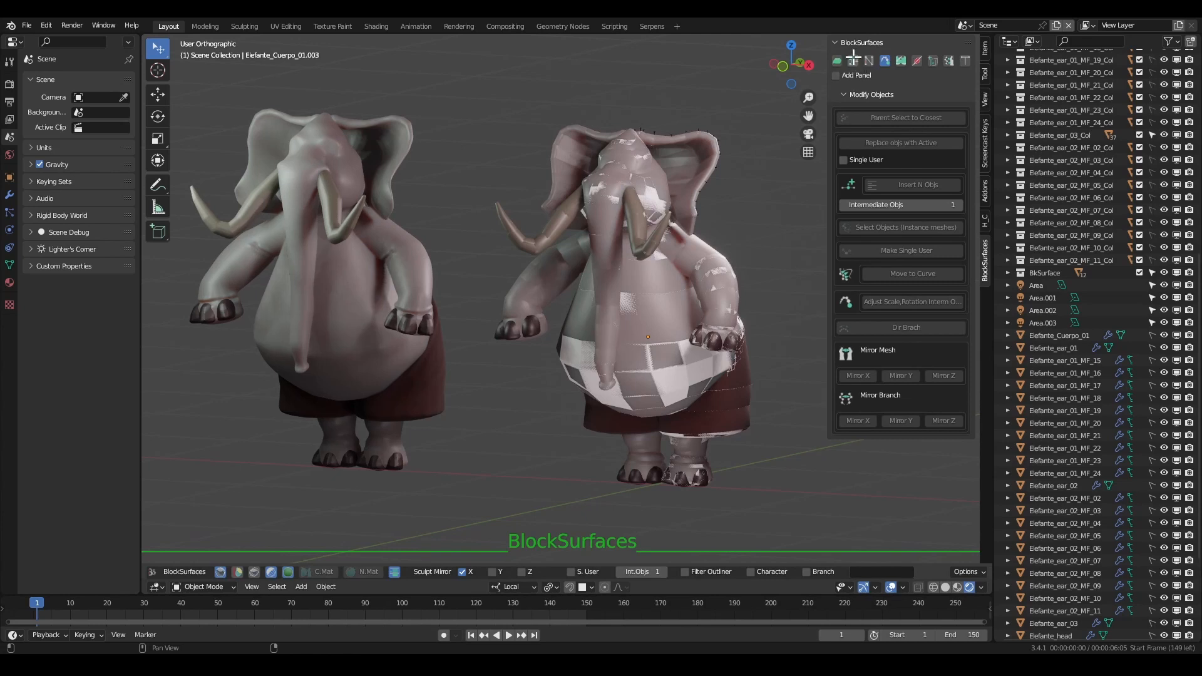
{"action": "left_click", "coordinate": [853, 60]}
{"action": "left_click", "coordinate": [868, 60]}
{"action": "left_click", "coordinate": [885, 60]}
{"action": "left_click", "coordinate": [917, 61]}
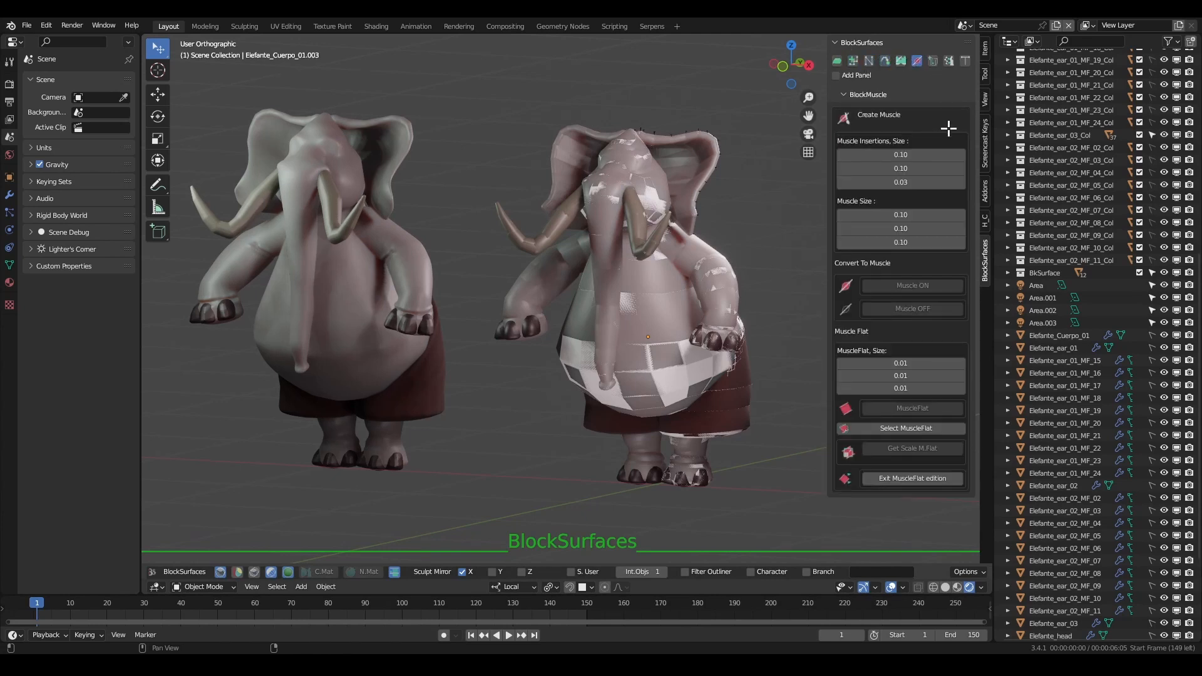
{"action": "left_click", "coordinate": [949, 61]}
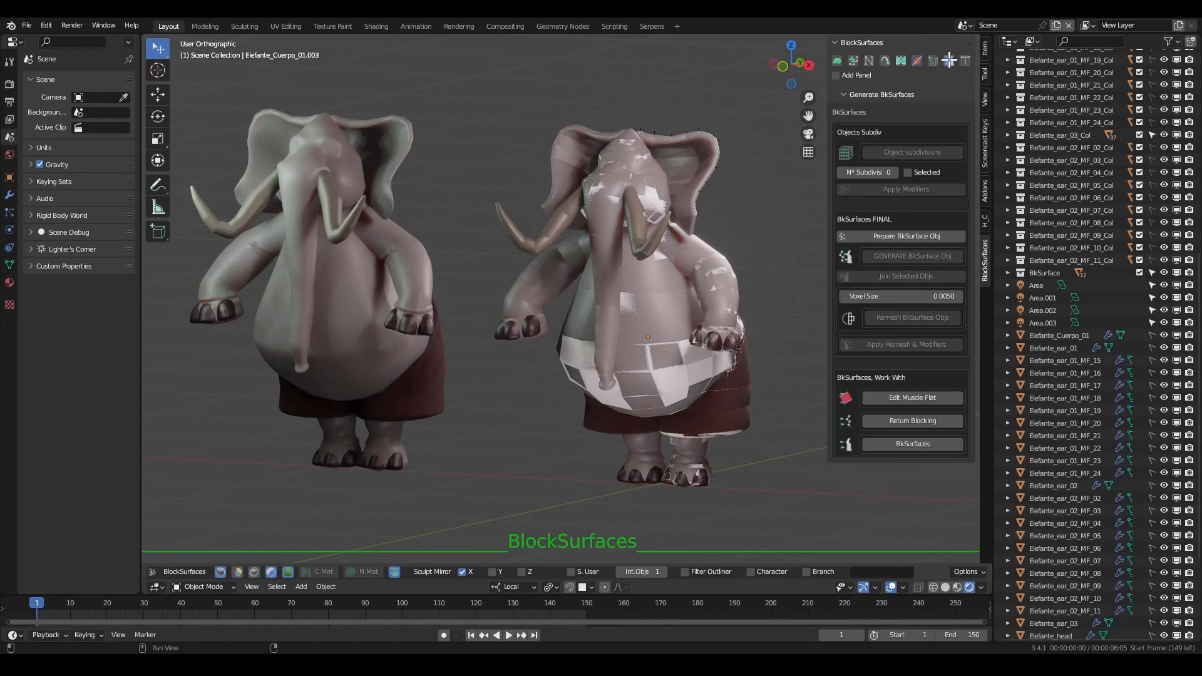
Enable Add Panel and display the Hotkeys and Modify Objects panels together
{"action": "left_click", "coordinate": [836, 75]}
{"action": "left_click", "coordinate": [837, 60]}
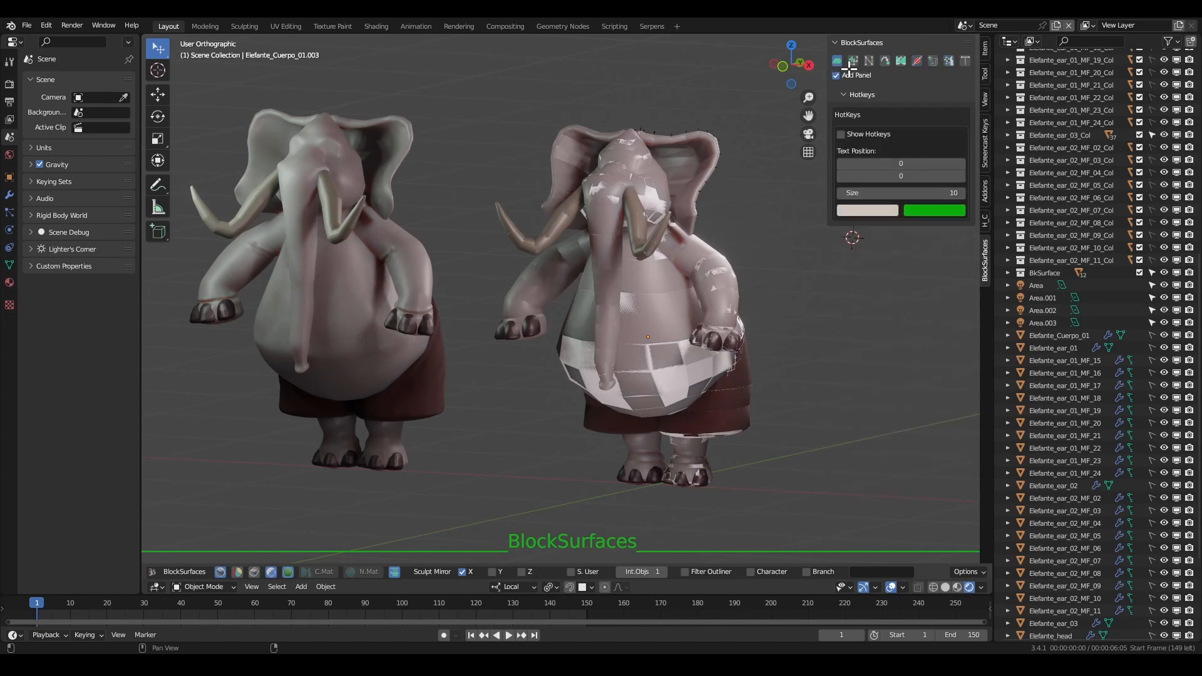
{"action": "left_click", "coordinate": [885, 60]}
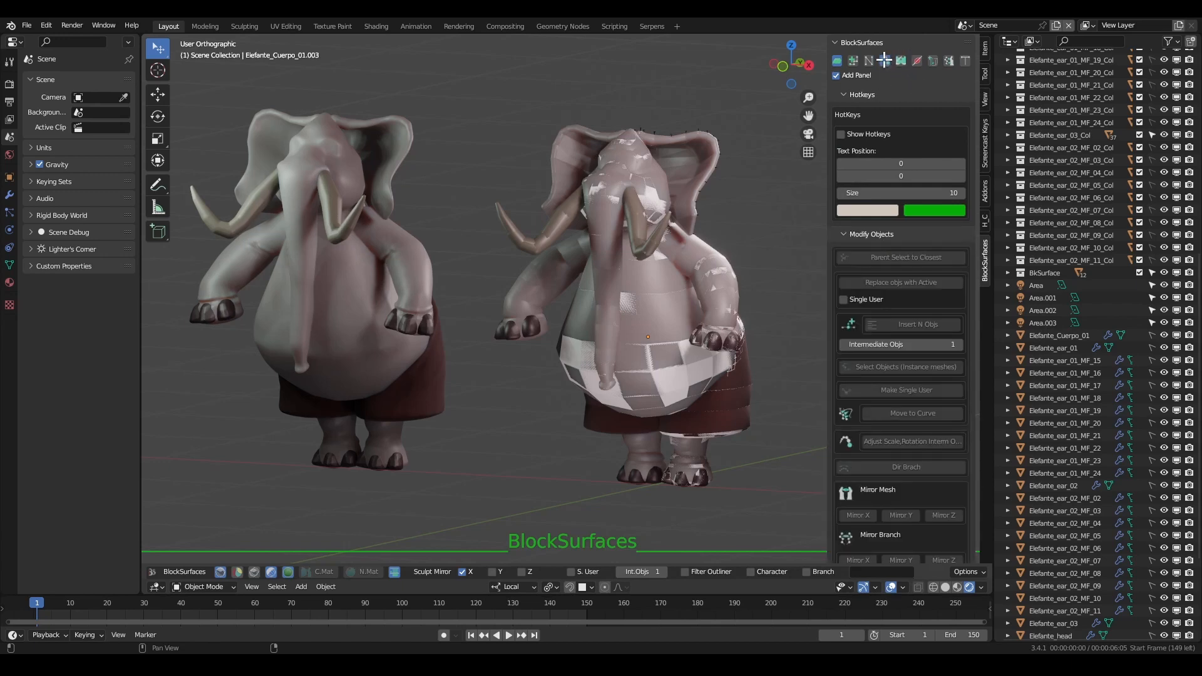
Replace the displayed Hotkeys and Modify Objects panels with the BlockMuscle panel
{"action": "left_click", "coordinate": [885, 61]}
{"action": "left_click", "coordinate": [917, 61]}
{"action": "left_click", "coordinate": [837, 61]}
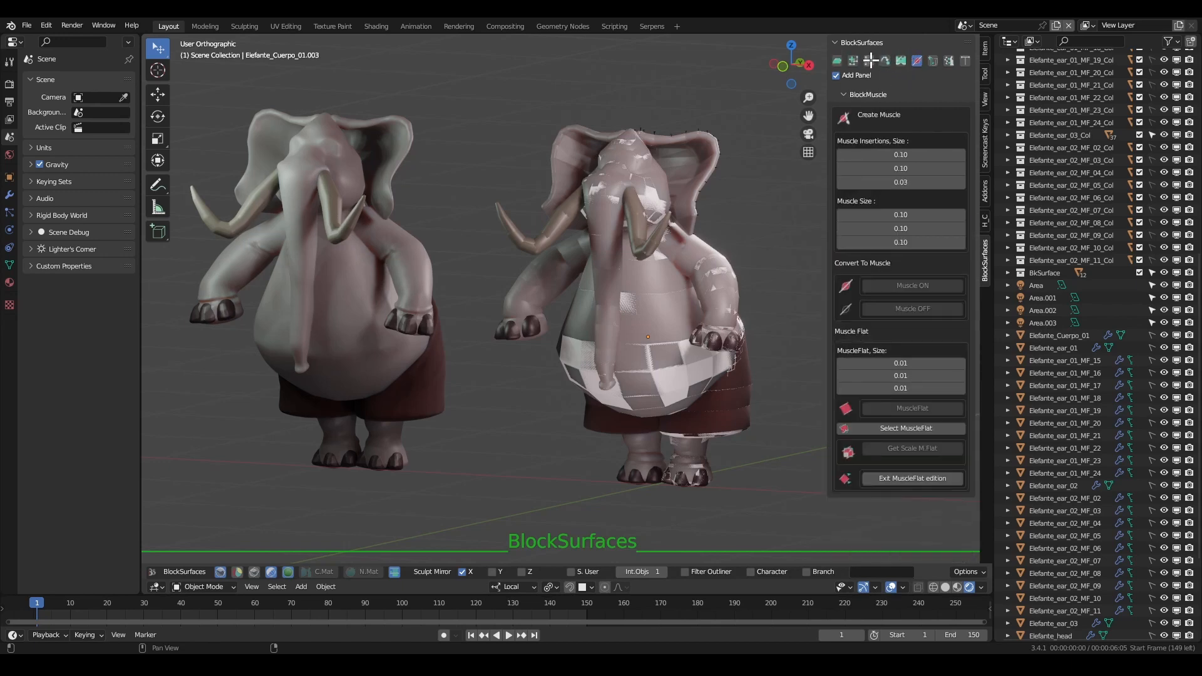
Display the BlockHardSurfaces panel instead of BlockMuscle, then turn off Add Panel and show only Objects
{"action": "left_click", "coordinate": [934, 60]}
{"action": "left_click", "coordinate": [935, 61]}
{"action": "left_click", "coordinate": [917, 61]}
{"action": "left_click", "coordinate": [934, 60]}
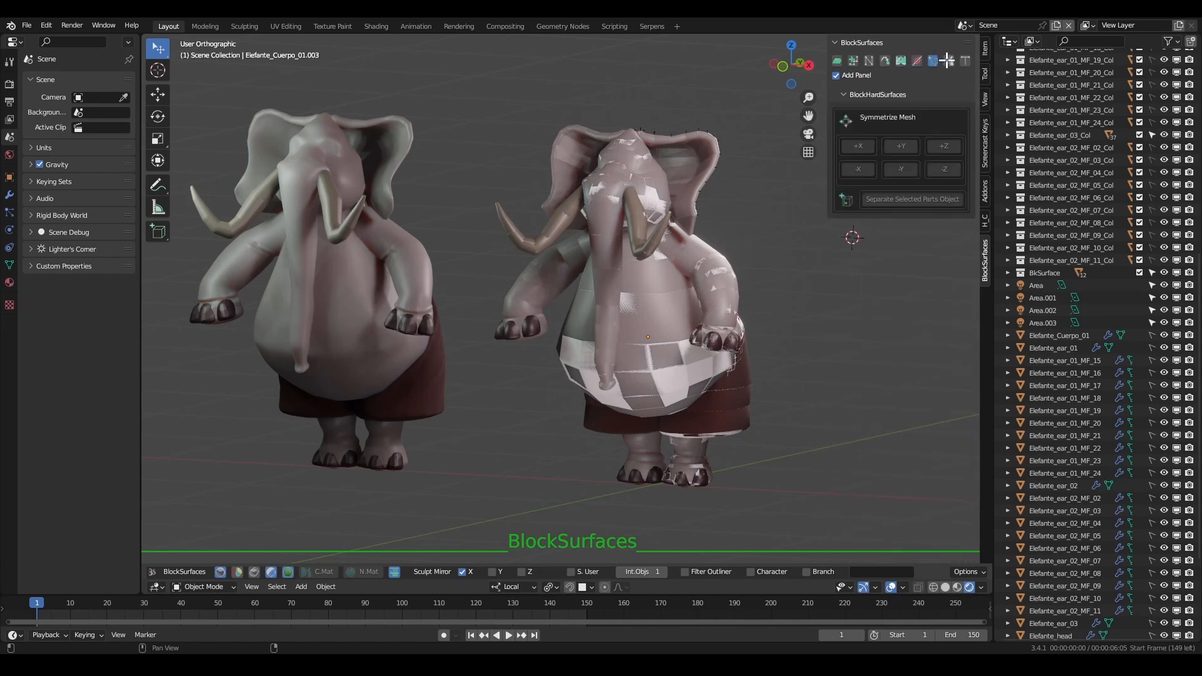
{"action": "left_click", "coordinate": [948, 60]}
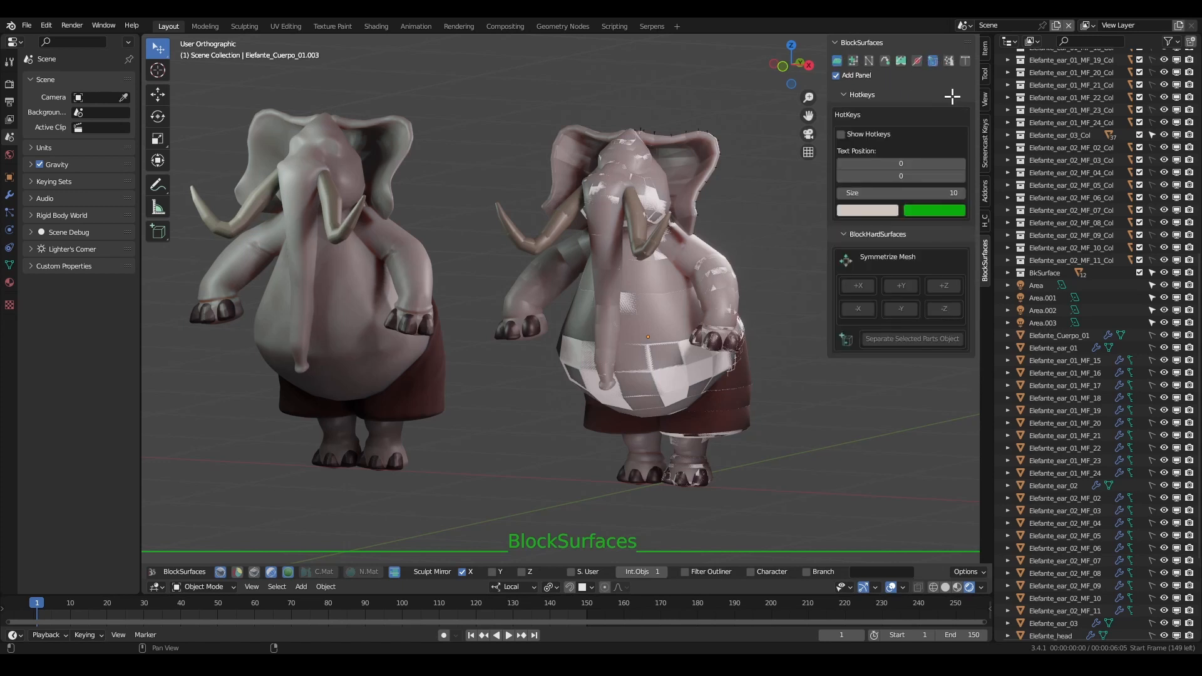
{"action": "left_click", "coordinate": [853, 60]}
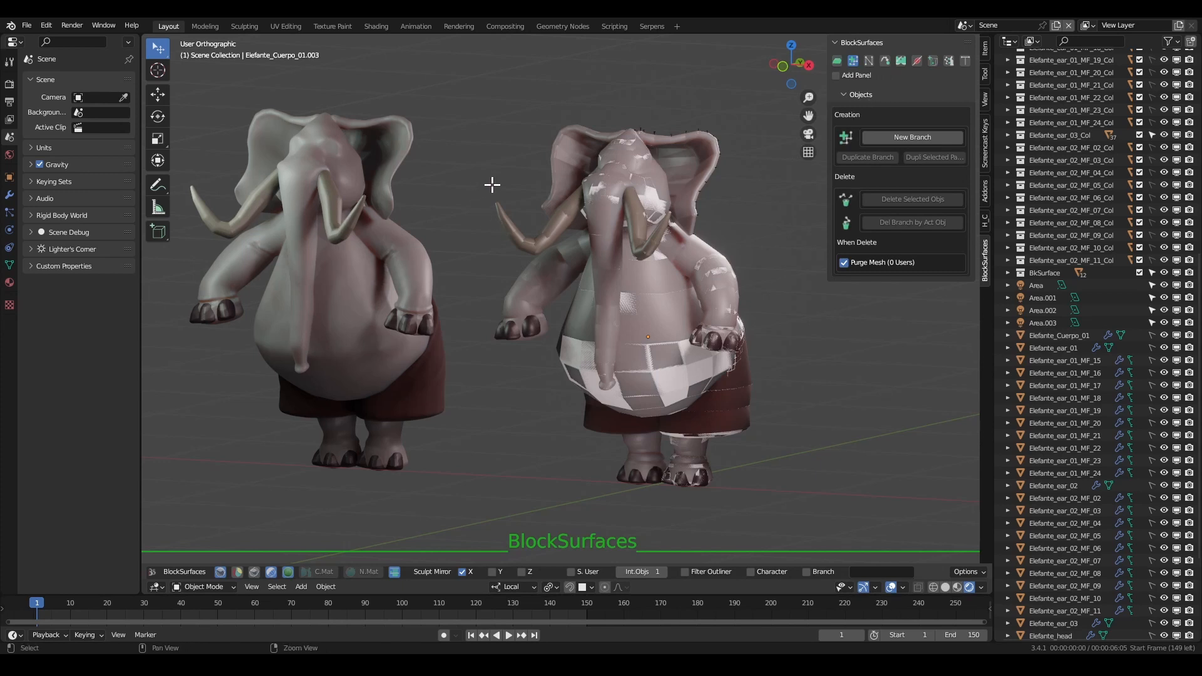
{"action": "key", "text": "alt+q"}
{"action": "key", "text": "alt+q"}
{"action": "key", "text": "alt+w"}
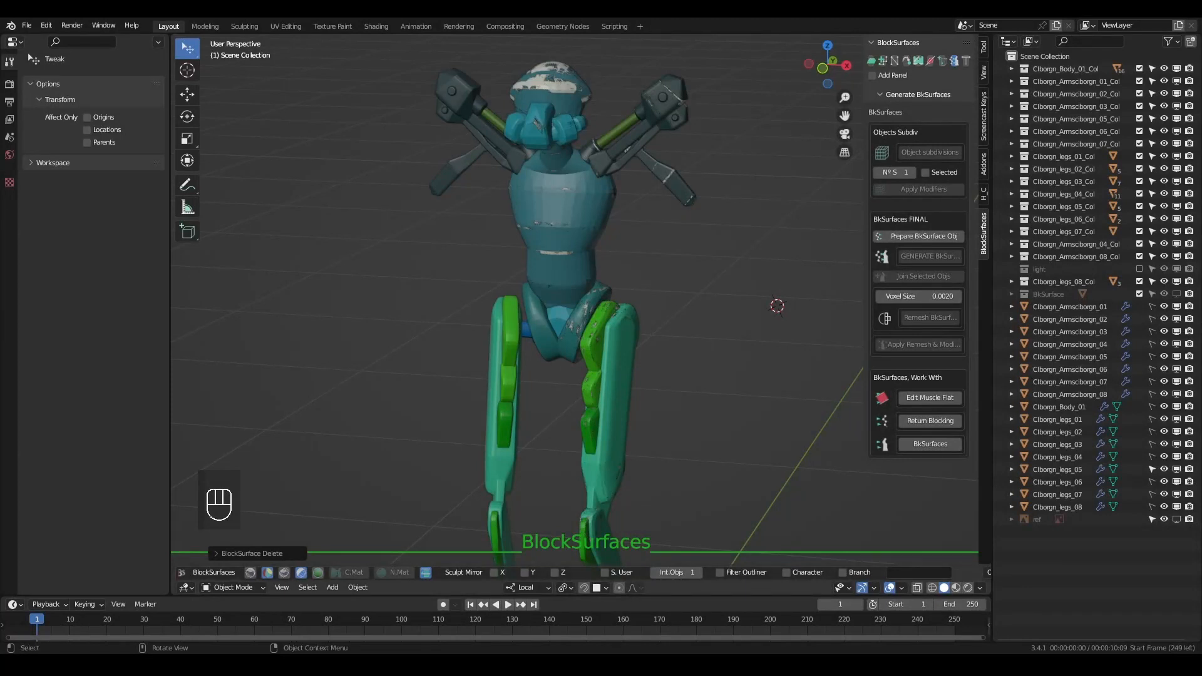
{"action": "middle_click_drag", "start_coordinate": [692, 321], "coordinate": [676, 320], "text": "alt"}
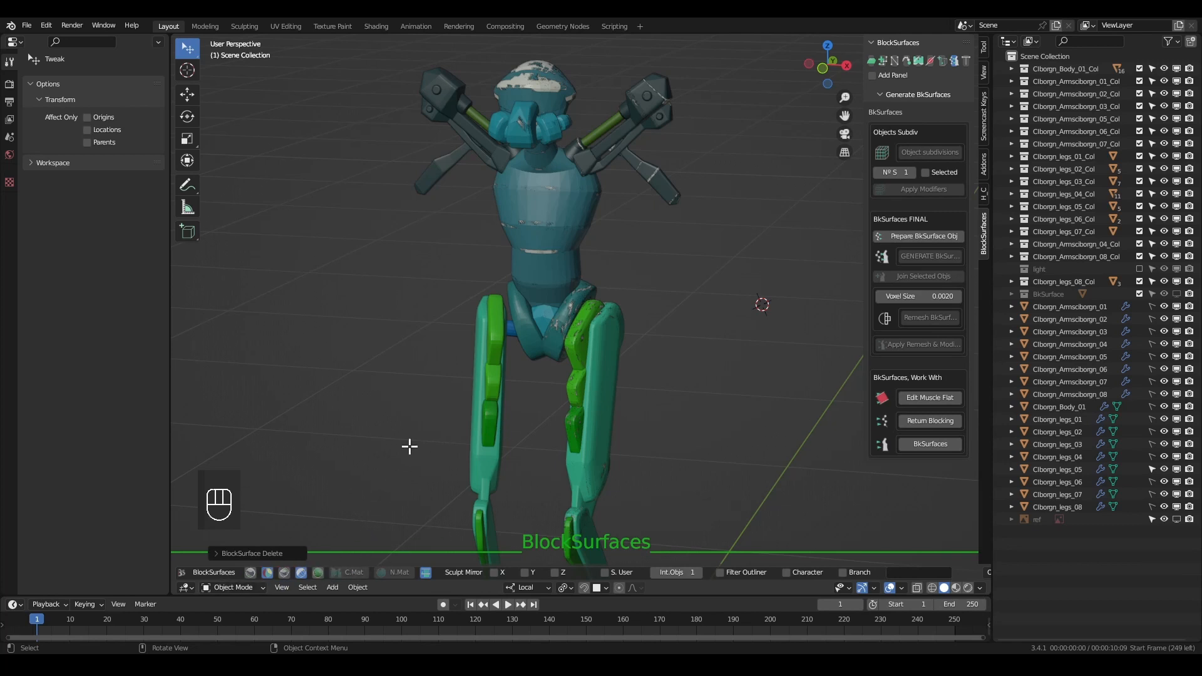
Toggle the first BlockSurfaces display option repeatedly to compare the robot's appearance, and leave it switched on
{"action": "left_click", "coordinate": [250, 572]}
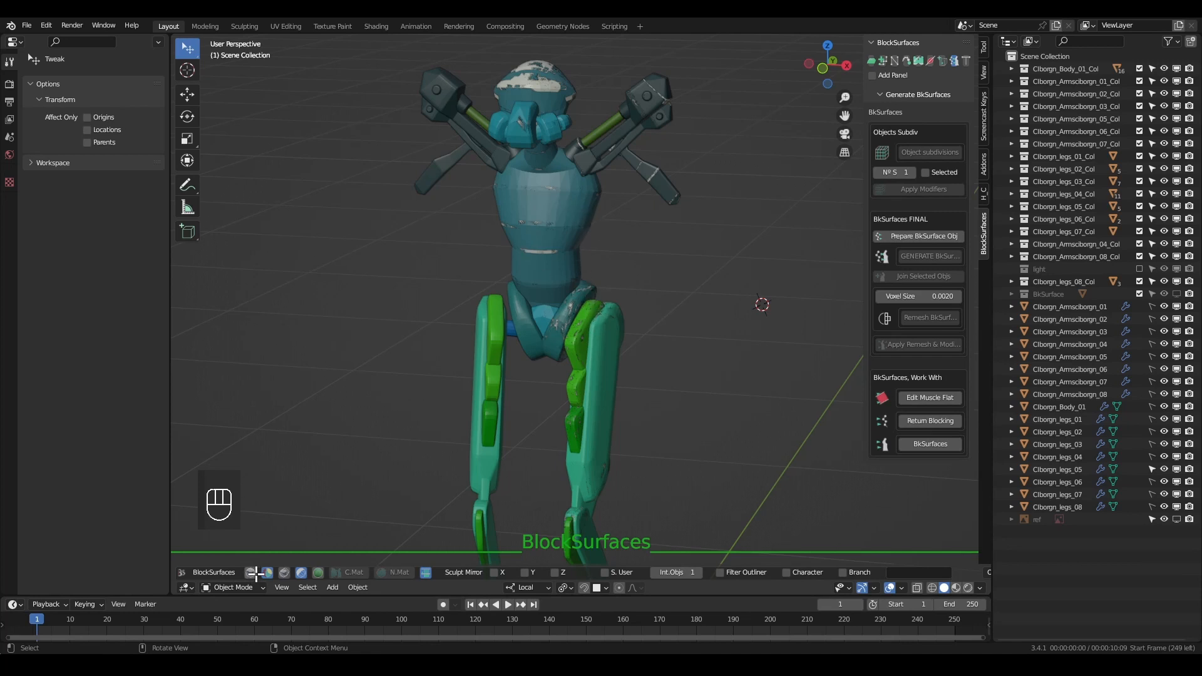
{"action": "left_click", "coordinate": [251, 573]}
{"action": "left_click", "coordinate": [251, 573]}
{"action": "left_click", "coordinate": [252, 573]}
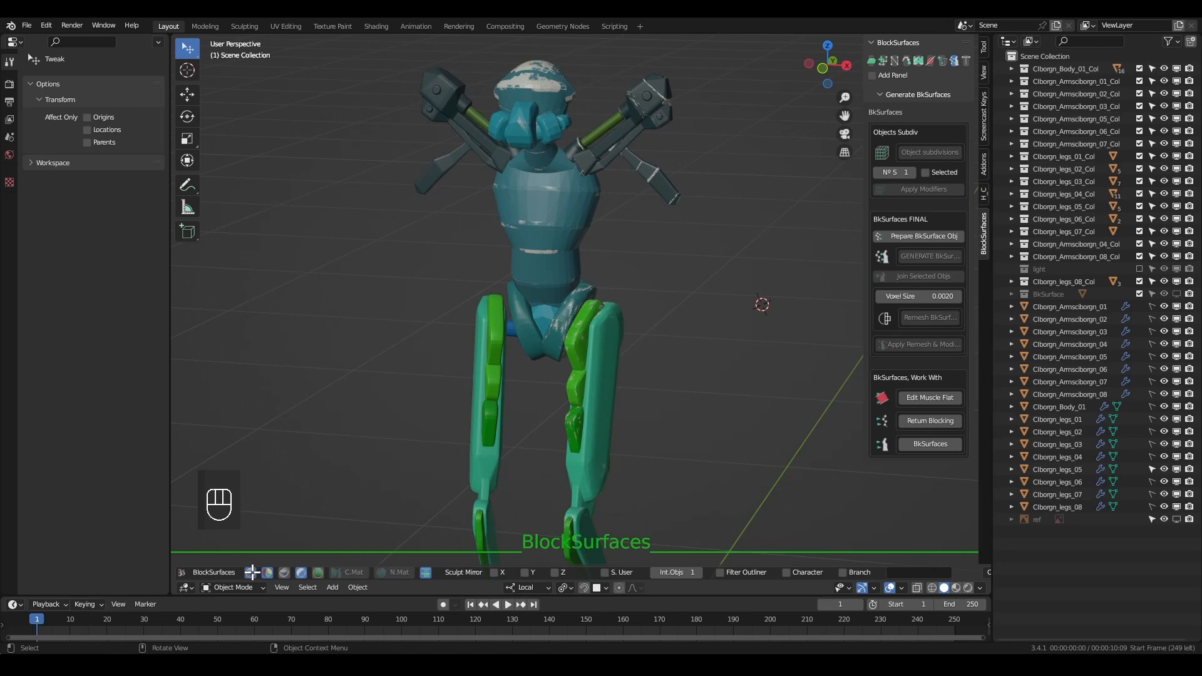
{"action": "left_click", "coordinate": [252, 573]}
{"action": "left_click", "coordinate": [252, 574]}
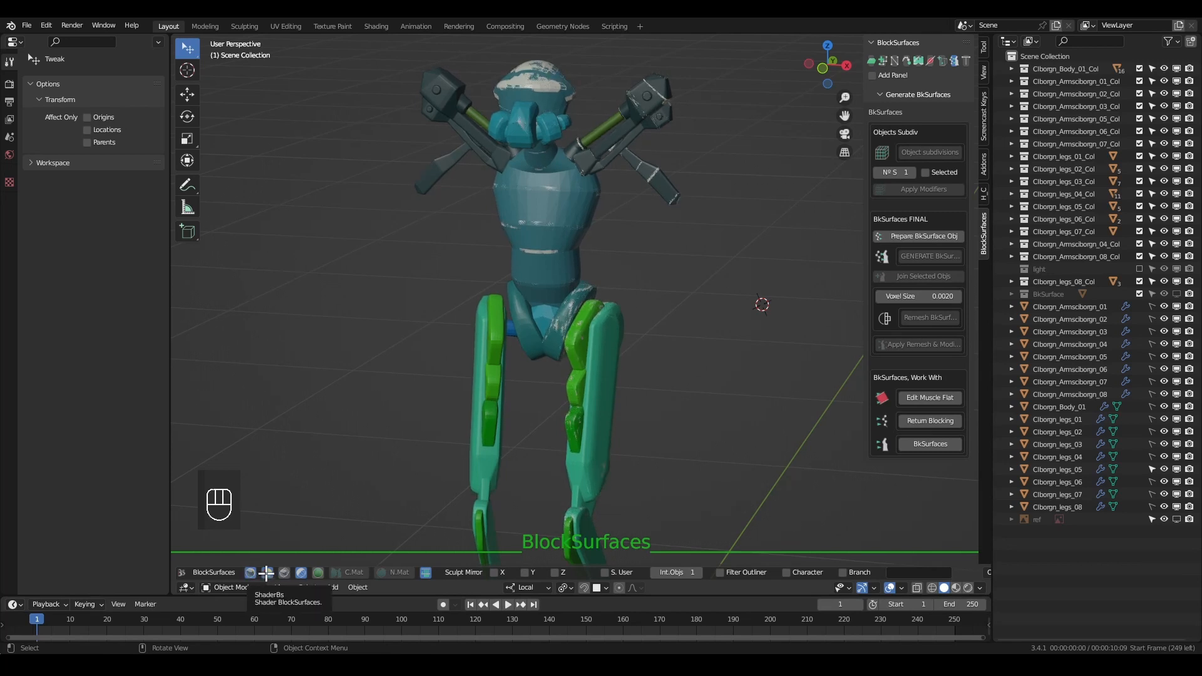
Compare the BlockSurfaces shader with the Random and Material viewport colours, and restore the BlockSurfaces shader
{"action": "left_click", "coordinate": [266, 573]}
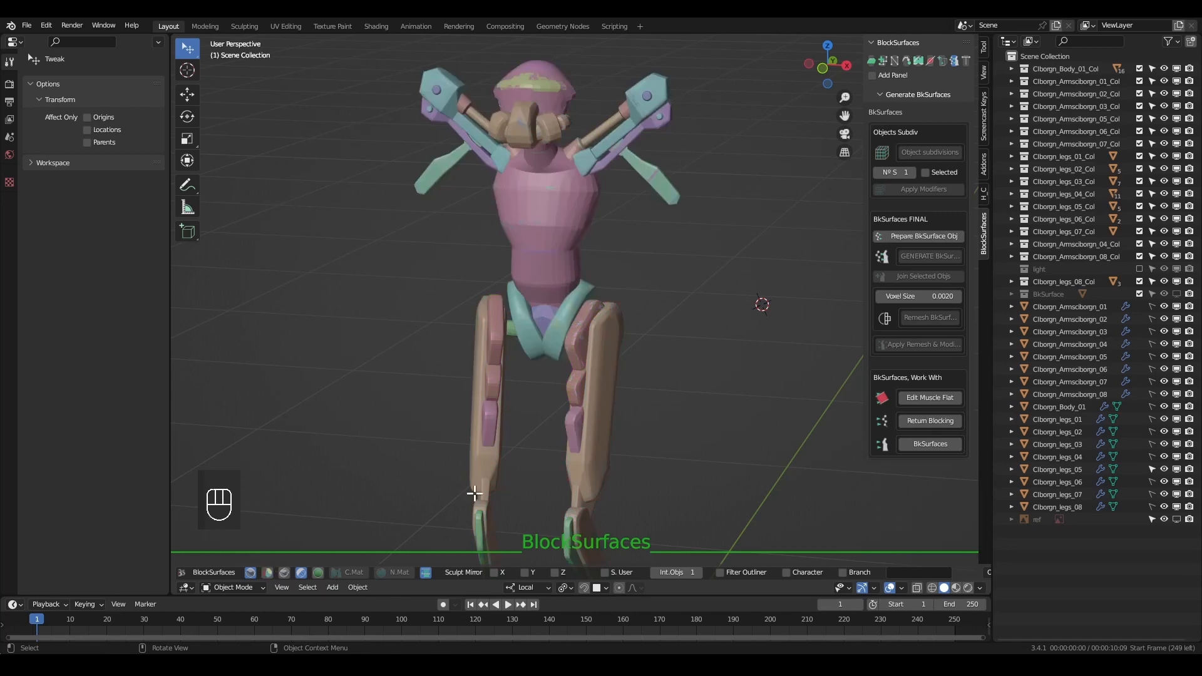
{"action": "left_click", "coordinate": [980, 587]}
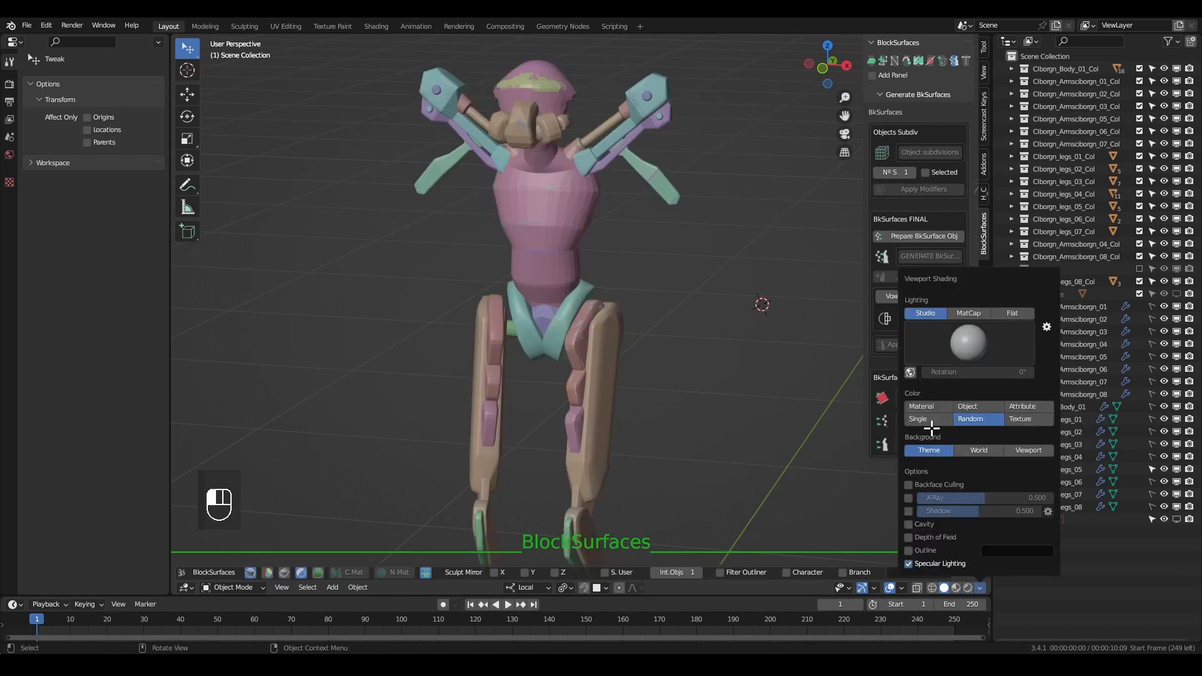
{"action": "left_click", "coordinate": [926, 408]}
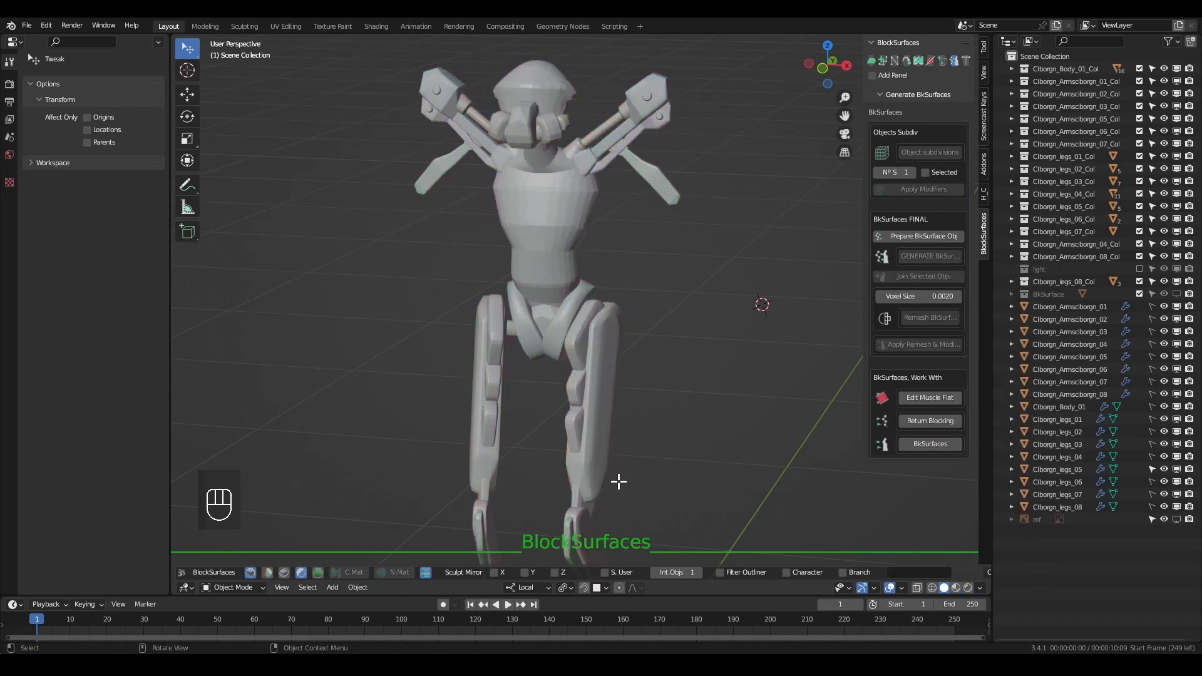
{"action": "left_click", "coordinate": [268, 573]}
{"action": "left_click", "coordinate": [267, 572]}
{"action": "left_click", "coordinate": [267, 572]}
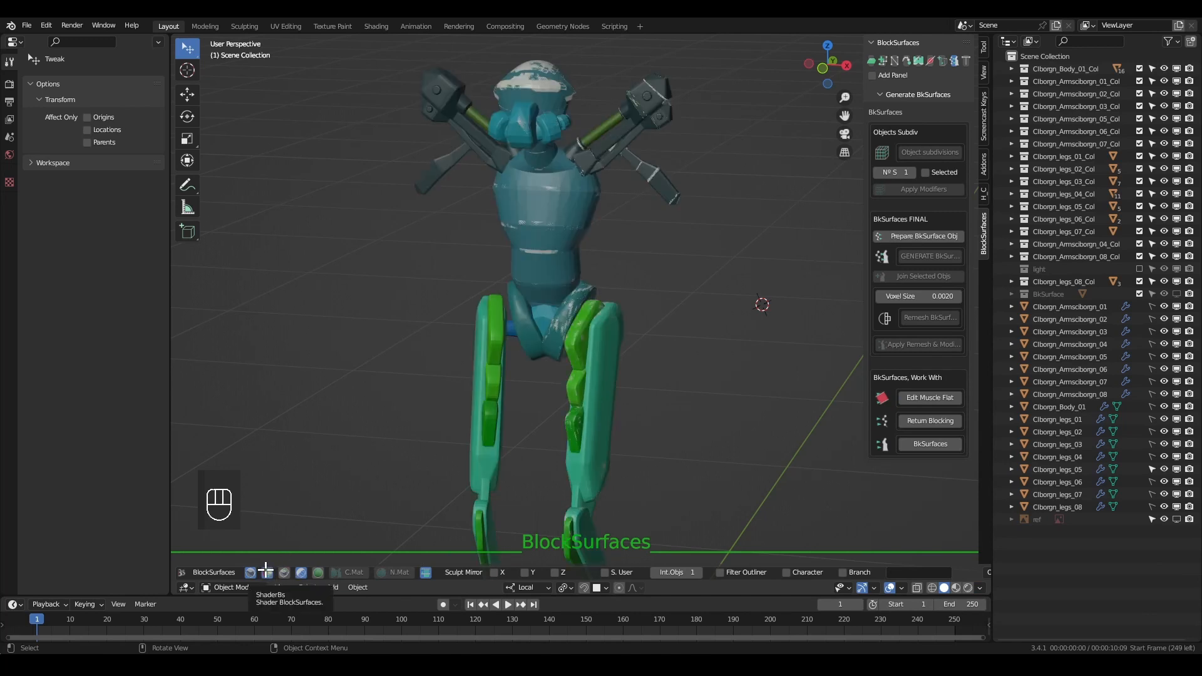
Toggle X-ray shading on and off to inspect the blocks inside the robot's body
{"action": "mouse_move", "coordinate": [539, 287]}
{"action": "middle_mouse_down"}
{"action": "mouse_move", "coordinate": [609, 285]}
{"action": "mouse_move", "coordinate": [572, 205]}
{"action": "mouse_move", "coordinate": [621, 306]}
{"action": "mouse_move", "coordinate": [645, 269]}
{"action": "middle_mouse_up"}
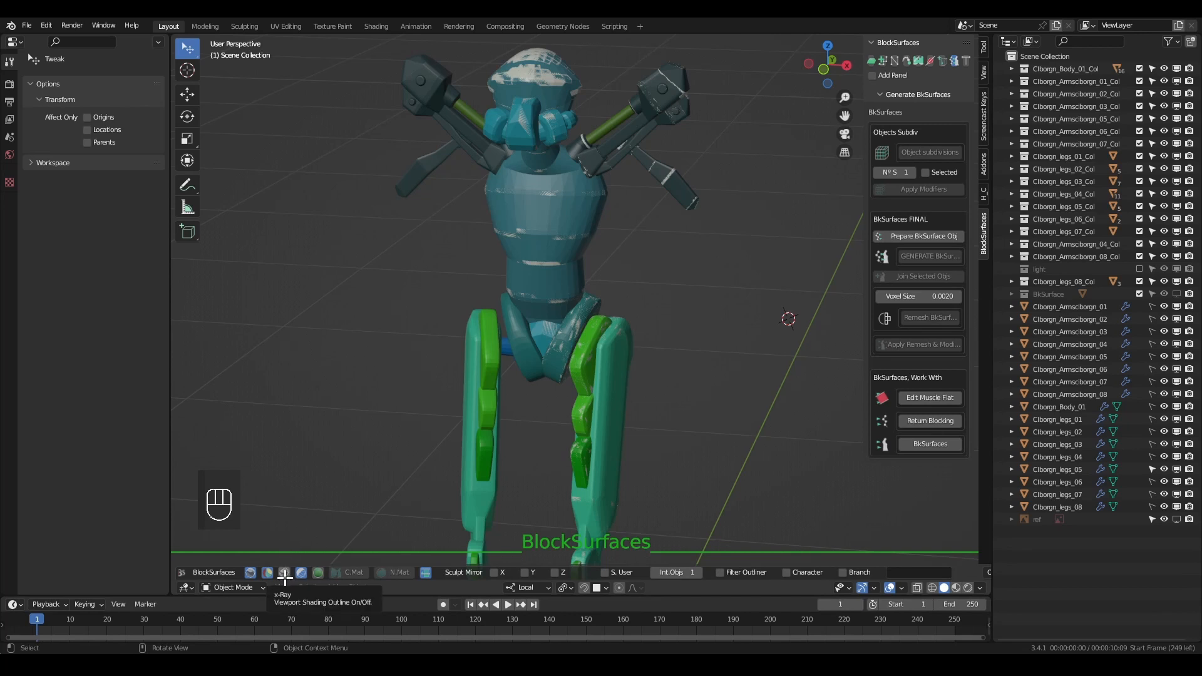
{"action": "left_click", "coordinate": [284, 573]}
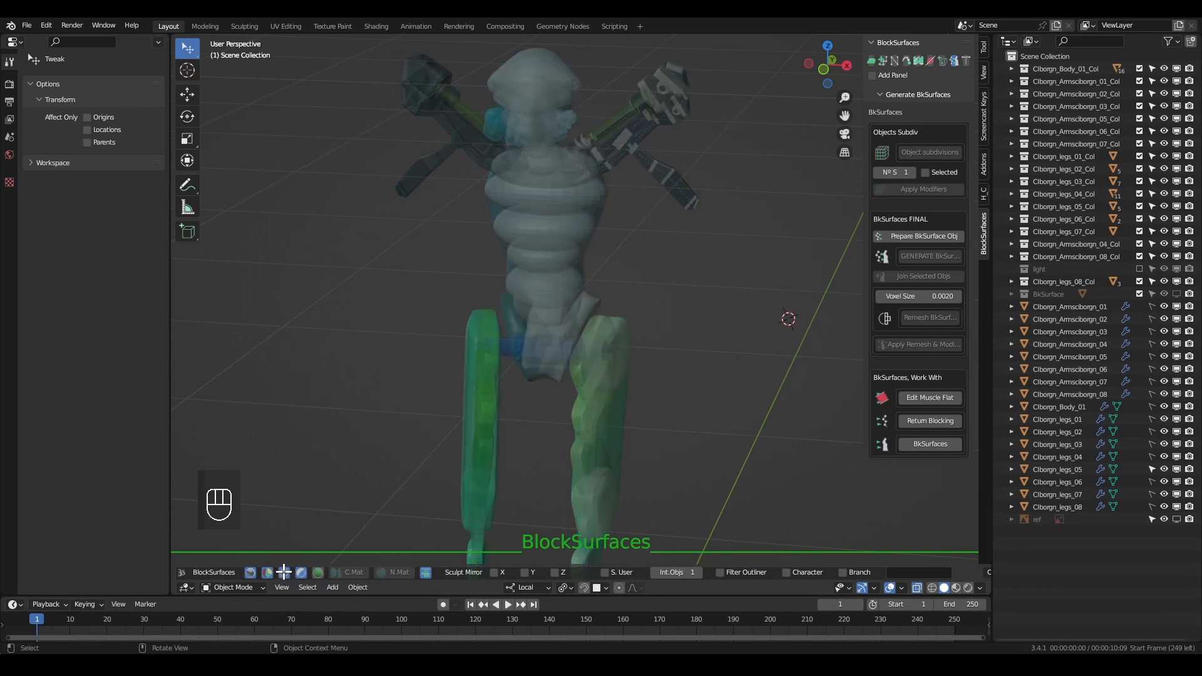
{"action": "left_click", "coordinate": [284, 573]}
{"action": "left_click", "coordinate": [285, 572]}
{"action": "left_click", "coordinate": [285, 573]}
Toggle the solid display of the blocking objects repeatedly to compare the robot with and without them
{"action": "left_click", "coordinate": [300, 572]}
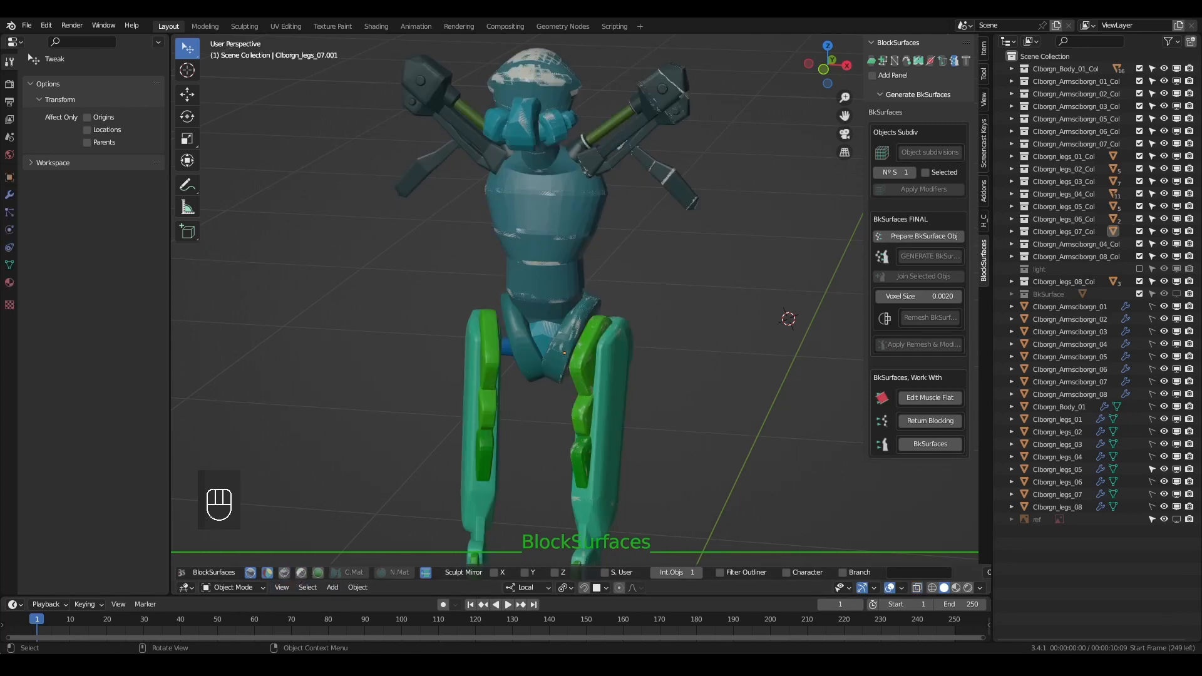
{"action": "left_click", "coordinate": [303, 572]}
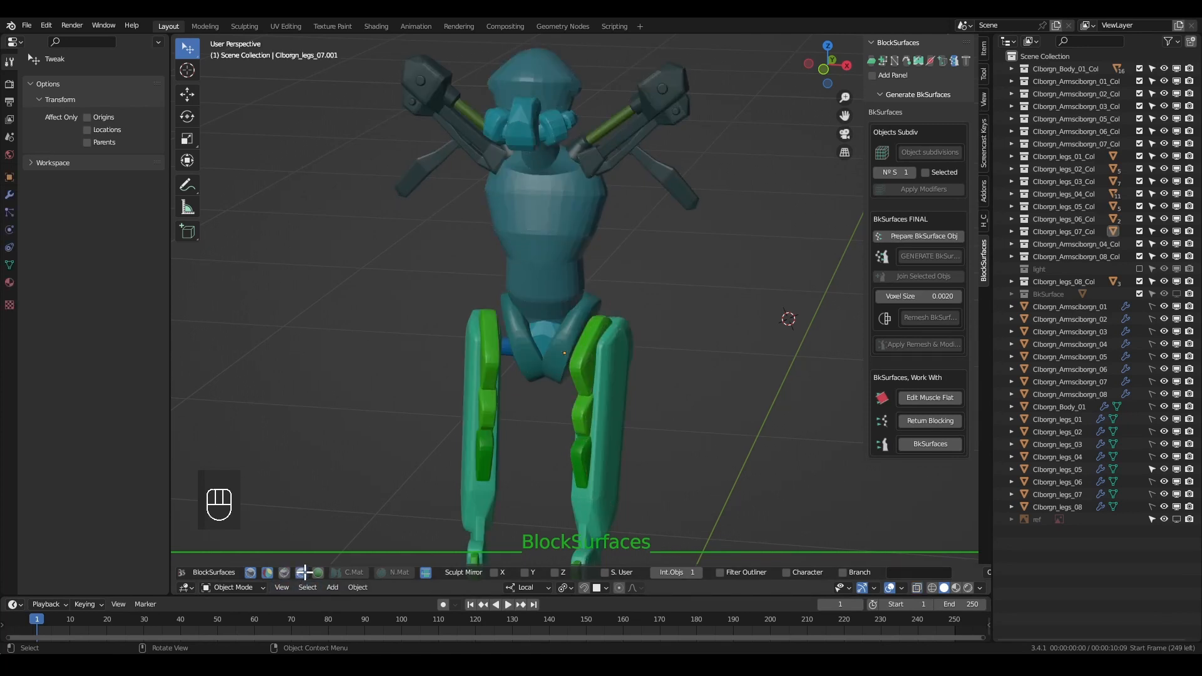
{"action": "left_click", "coordinate": [303, 572]}
{"action": "left_click", "coordinate": [303, 572]}
{"action": "left_click", "coordinate": [304, 573]}
{"action": "left_click", "coordinate": [303, 573]}
{"action": "left_click", "coordinate": [303, 572]}
{"action": "left_click", "coordinate": [303, 573]}
{"action": "left_click", "coordinate": [303, 572]}
{"action": "left_click", "coordinate": [303, 573]}
{"action": "left_click", "coordinate": [303, 572]}
{"action": "left_click", "coordinate": [303, 573]}
Select the robot's upper-torso block and turn off the solid display of the blocking objects
{"action": "left_click", "coordinate": [568, 194]}
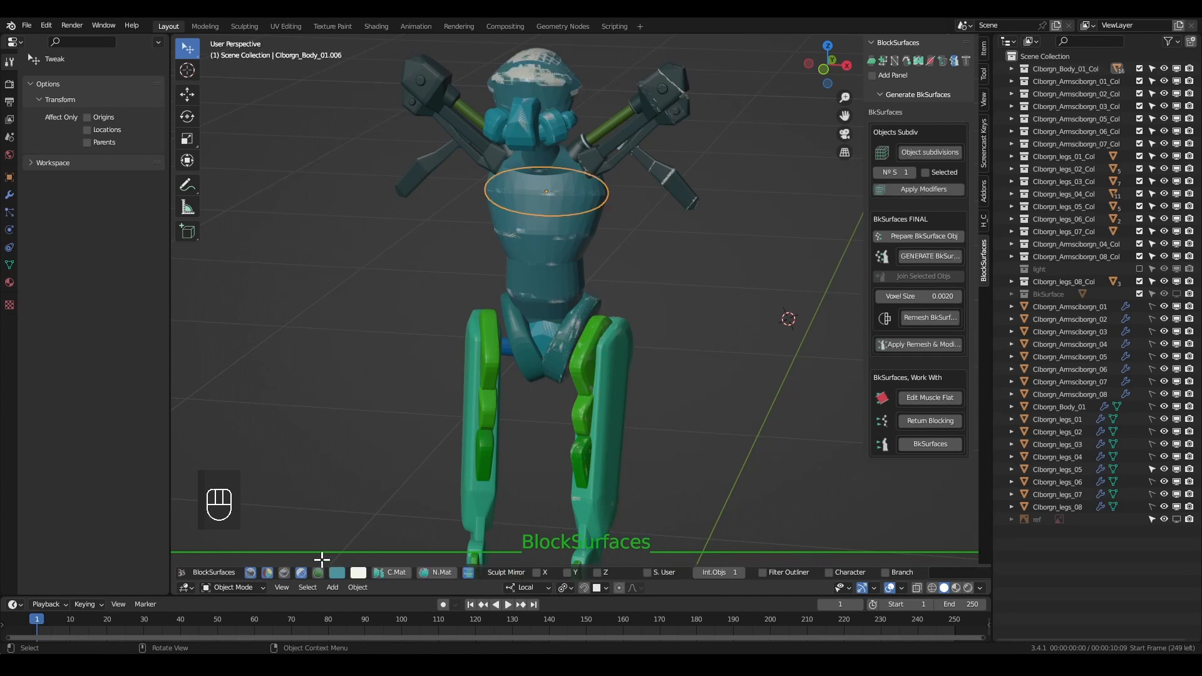
{"action": "left_click", "coordinate": [303, 572]}
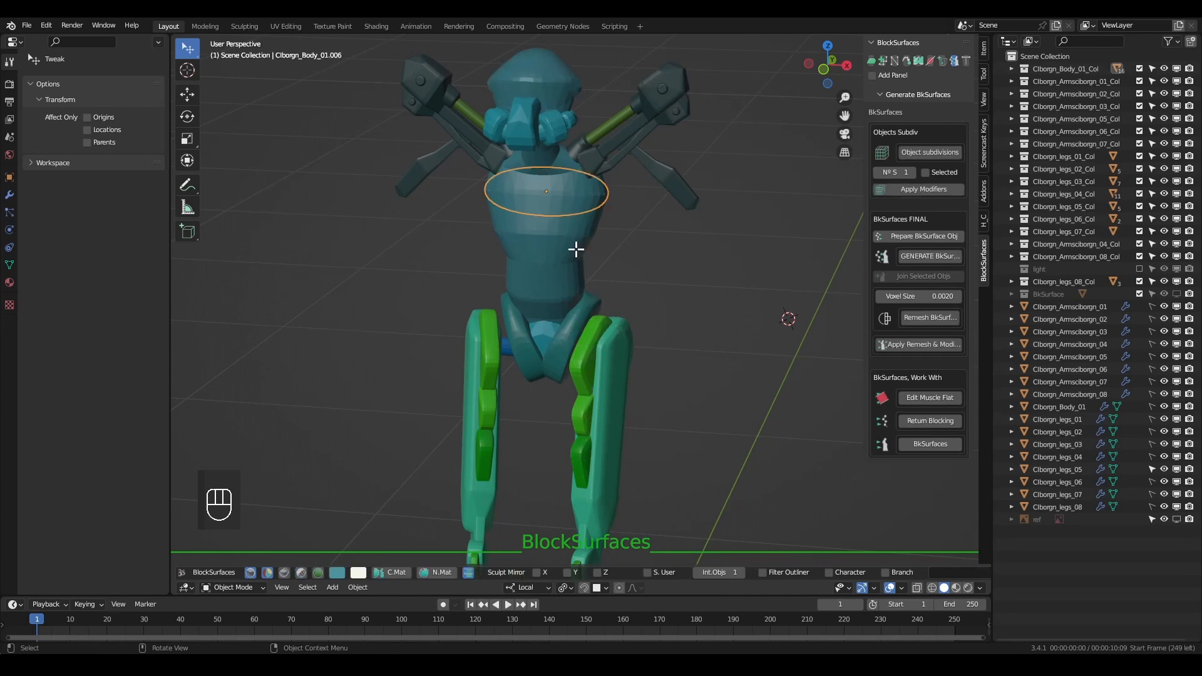
{"action": "key", "text": "g"}
{"action": "key", "text": "Escape"}
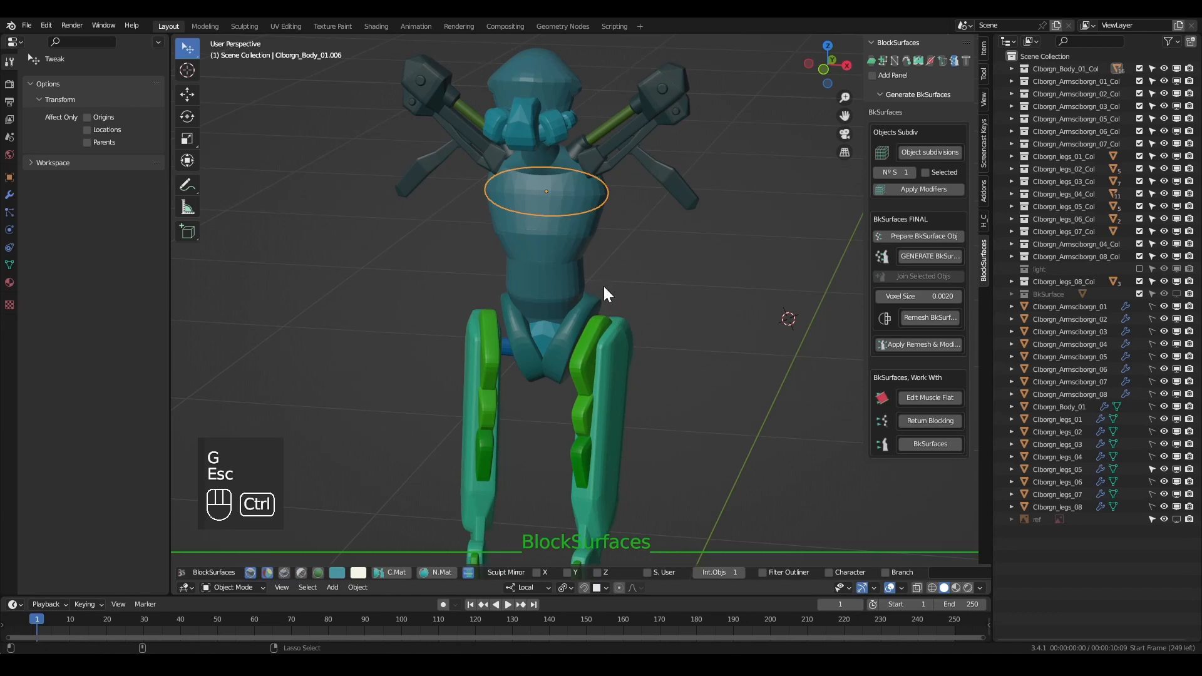
Create a new branch at the upper-torso block, clear its scale and shrink it to a small sphere
{"action": "key", "text": "ctrl+n"}
{"action": "left_click", "coordinate": [639, 361]}
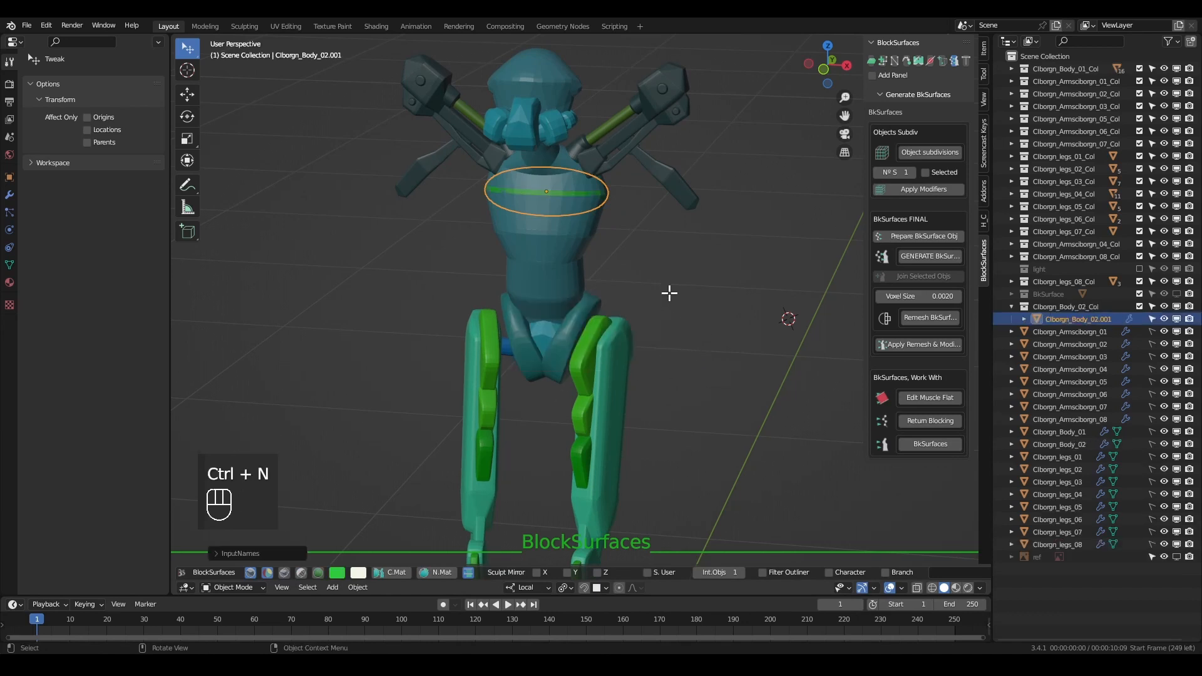
{"action": "key", "text": "s"}
{"action": "left_click", "coordinate": [679, 323]}
{"action": "key", "text": "alt+s"}
{"action": "key", "text": "s"}
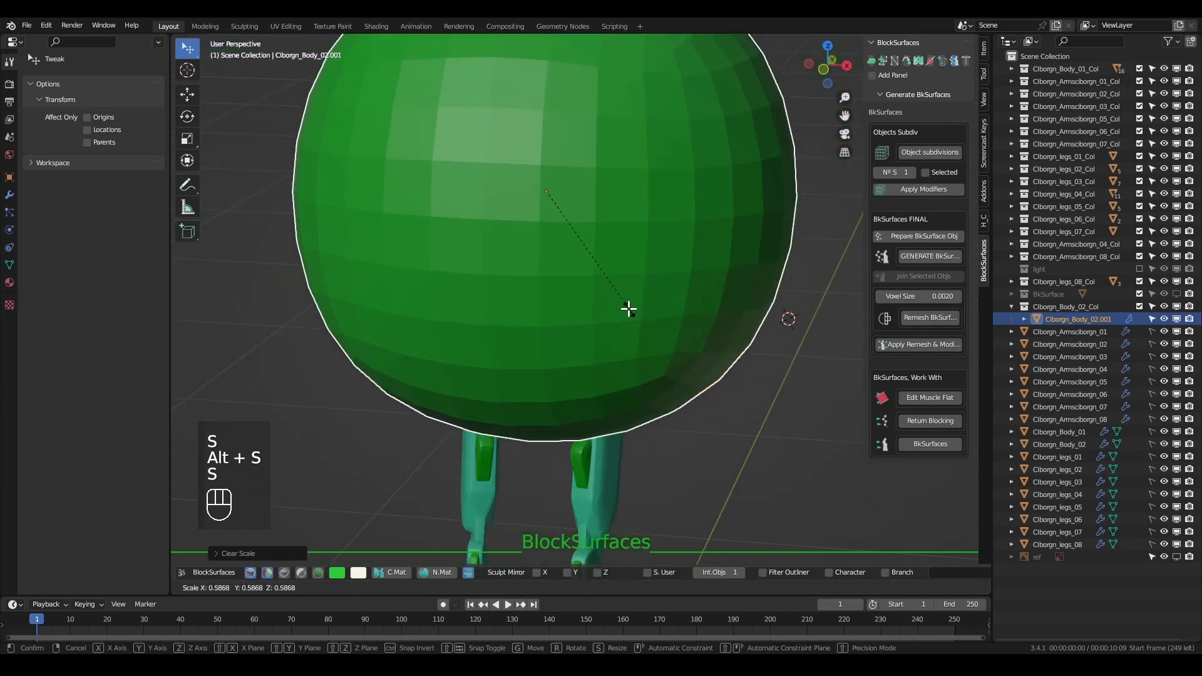
{"action": "key", "text": "s"}
{"action": "key", "text": "s"}
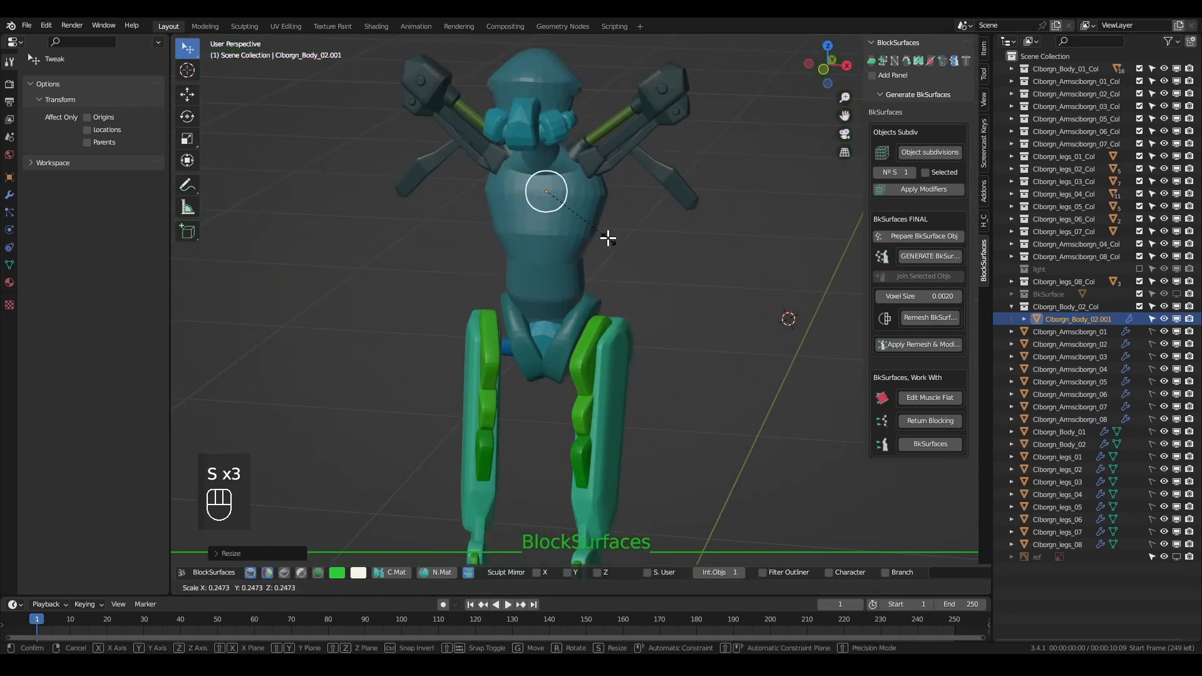
{"action": "left_click", "coordinate": [604, 238]}
Extend the green branch outward from the torso's side with three blocks, and rescale and reposition the end block
{"action": "key", "text": "e"}
{"action": "left_click", "coordinate": [620, 233]}
{"action": "key", "text": "e"}
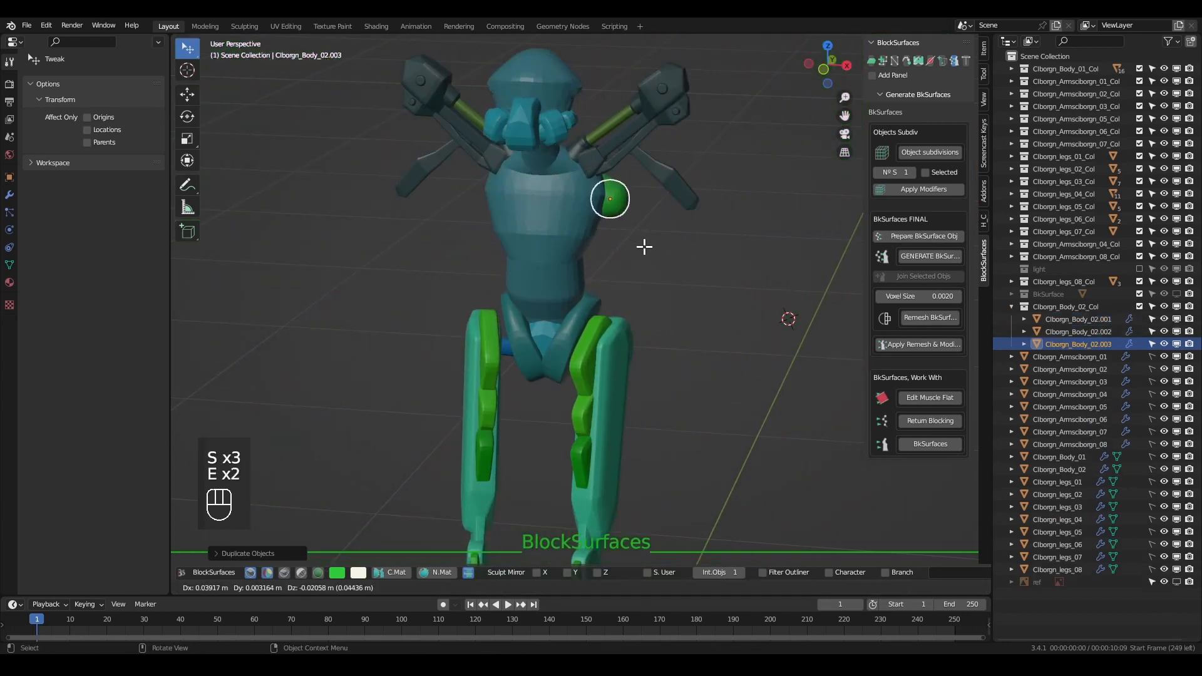
{"action": "left_click", "coordinate": [642, 237]}
{"action": "key", "text": "e"}
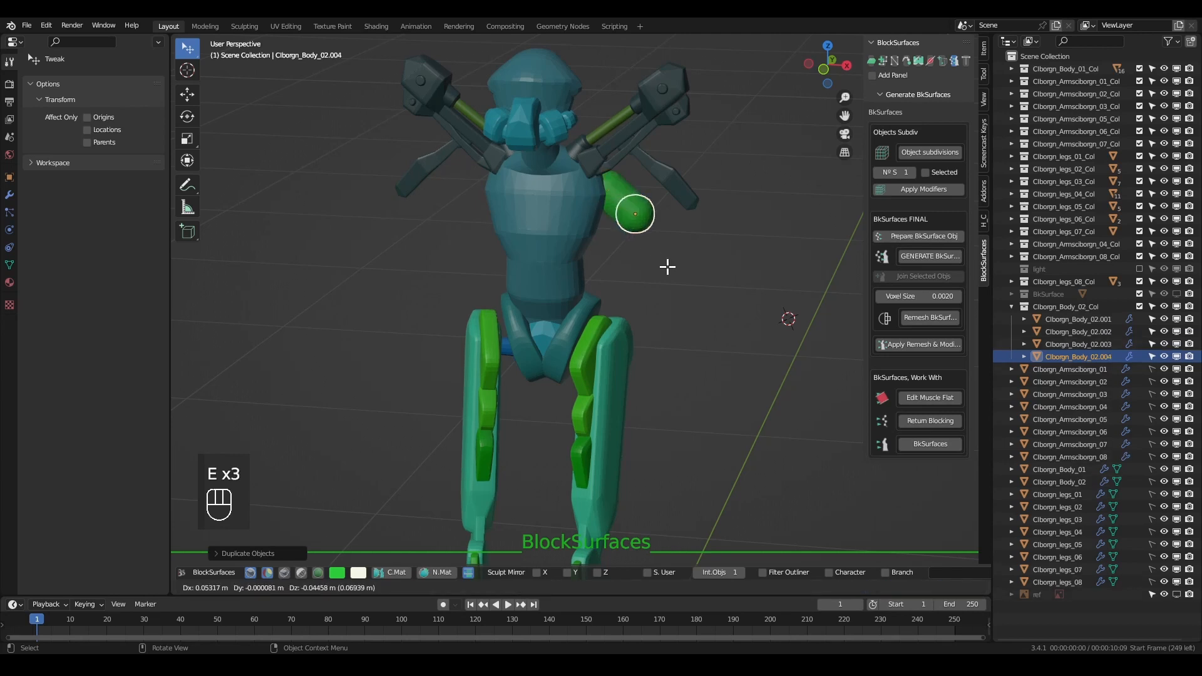
{"action": "left_click", "coordinate": [668, 269]}
{"action": "key", "text": "s"}
{"action": "key", "text": "g"}
{"action": "left_click", "coordinate": [682, 284]}
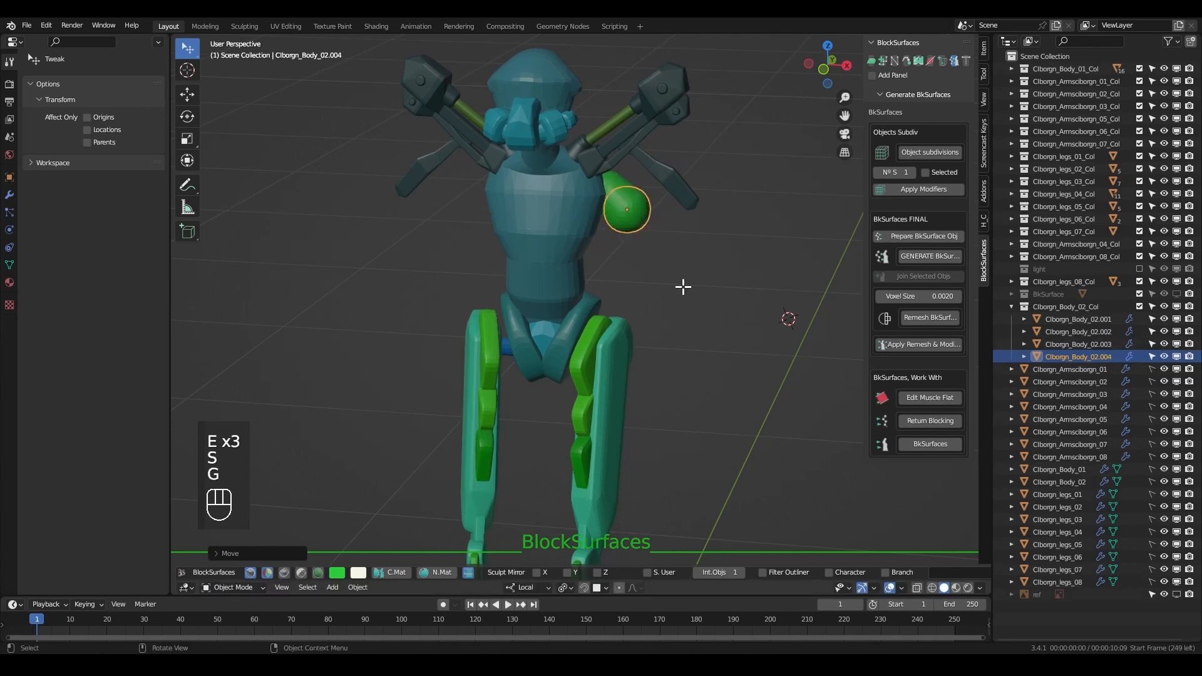
Extend the green upper arm with three more blocks down to the elbow, rescaling the blocks to taper the limb
{"action": "key", "text": "e"}
{"action": "key", "text": "s"}
{"action": "left_click", "coordinate": [689, 301]}
{"action": "key", "text": "e"}
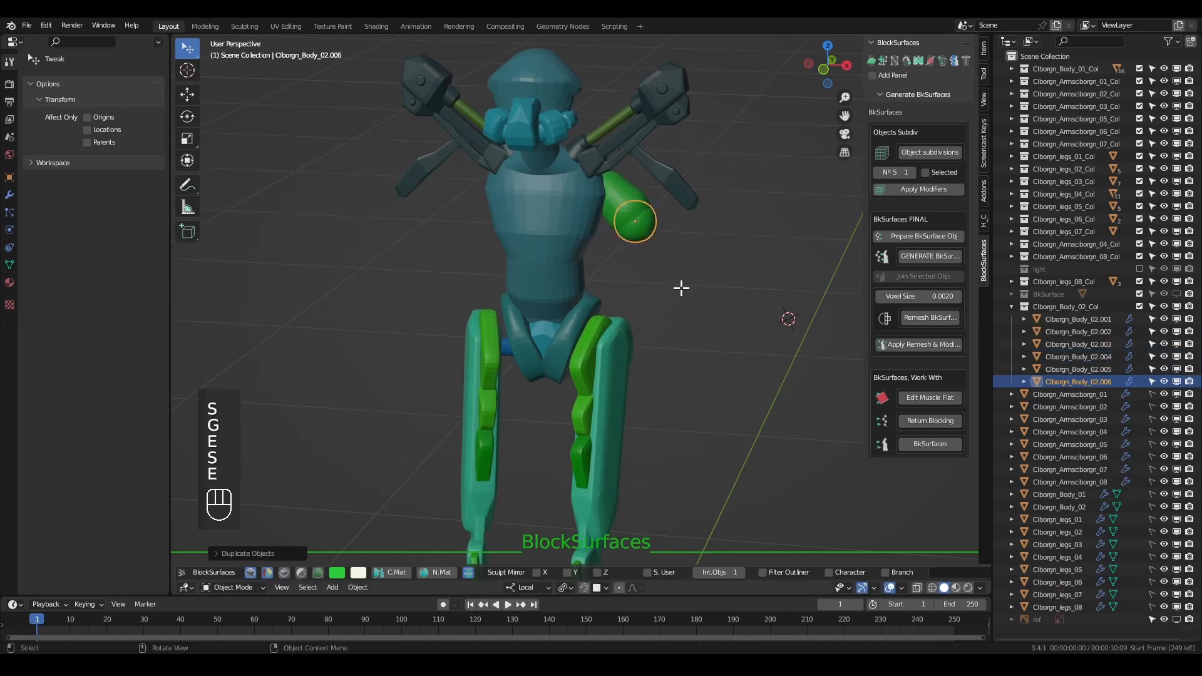
{"action": "left_click", "coordinate": [683, 285]}
{"action": "key", "text": "e"}
{"action": "left_click", "coordinate": [735, 348]}
{"action": "key", "text": "s"}
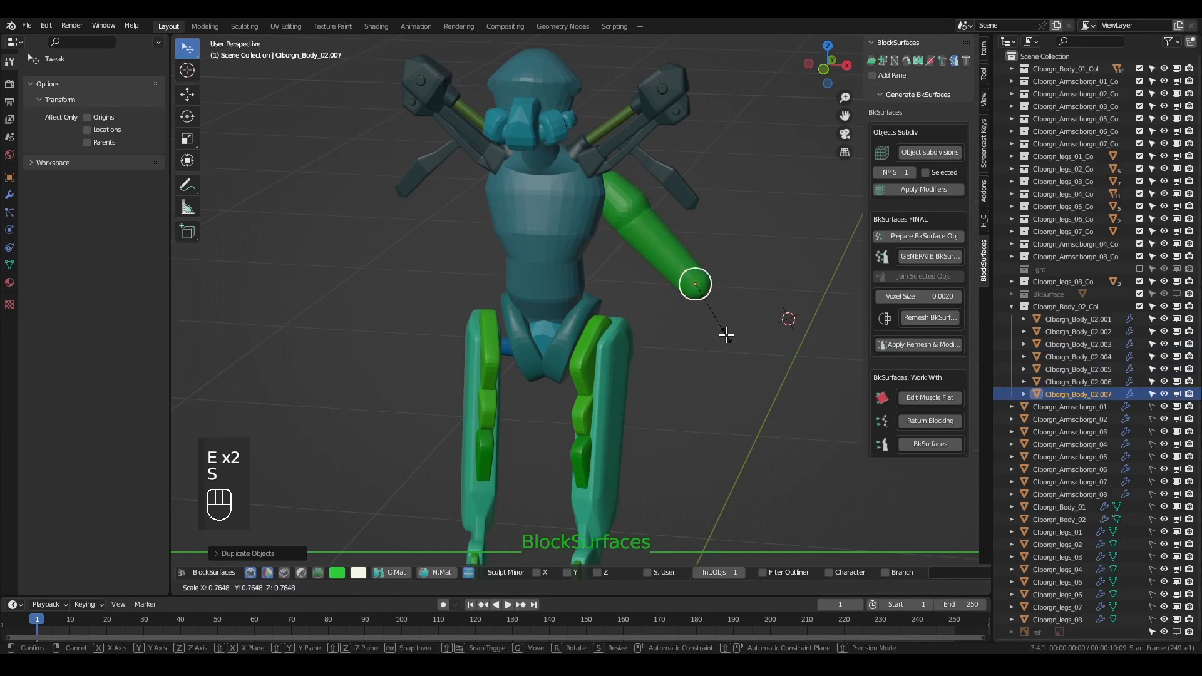
{"action": "left_click", "coordinate": [724, 332]}
Bend the arm forward at the elbow by adding two blocks in side view, and rescale the end one
{"action": "middle_click_drag", "start_coordinate": [706, 312], "coordinate": [621, 357]}
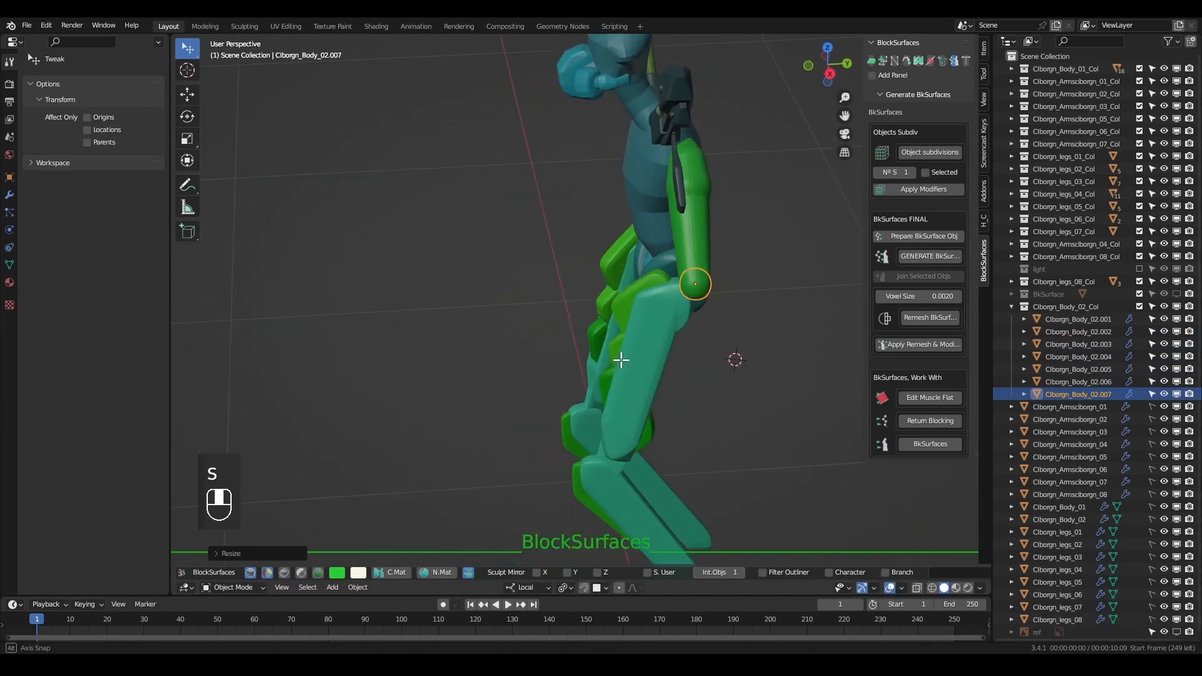
{"action": "key", "text": "e"}
{"action": "left_click", "coordinate": [717, 317]}
{"action": "key", "text": "e"}
{"action": "left_click", "coordinate": [698, 334]}
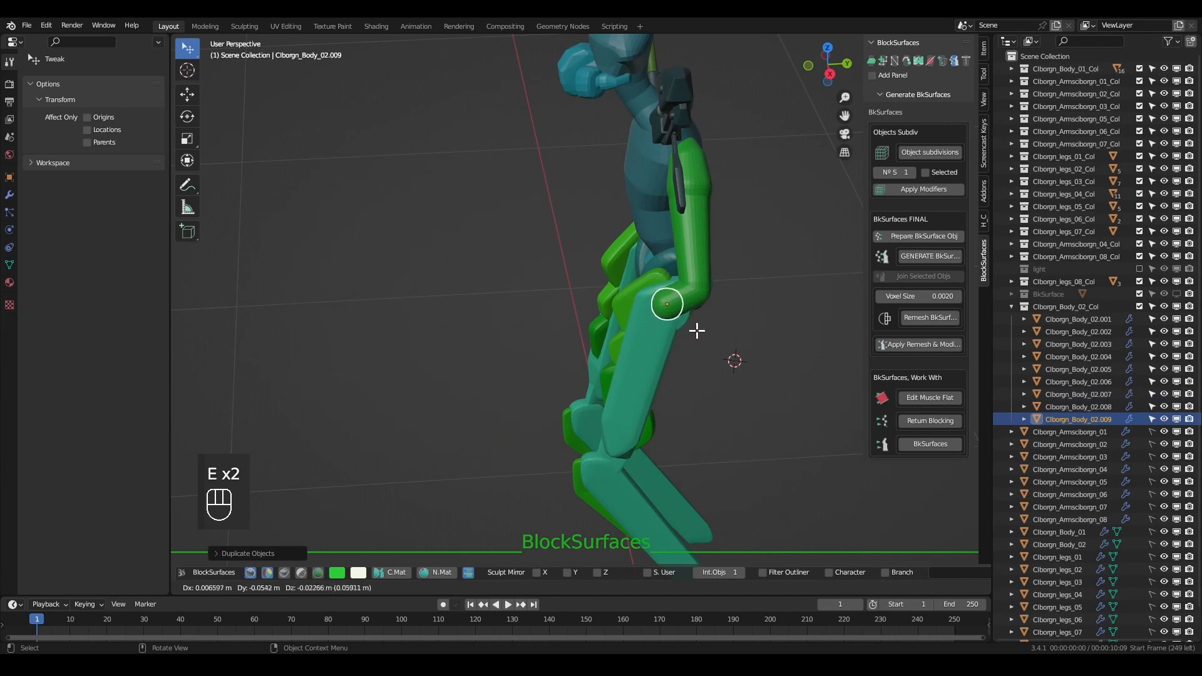
{"action": "key", "text": "s"}
{"action": "left_click", "coordinate": [720, 362]}
Extend the forearm forward with a long segment, shrink its end block and add another small block at the wrist
{"action": "key", "text": "e"}
{"action": "left_click", "coordinate": [622, 386]}
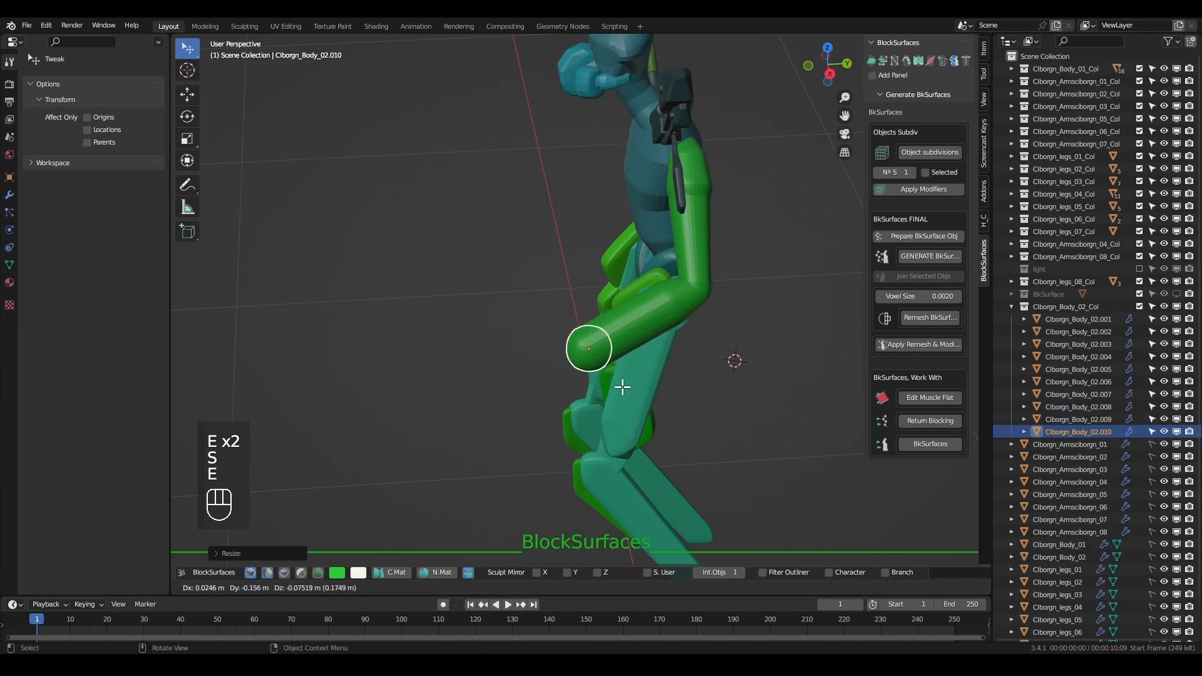
{"action": "key", "text": "s"}
{"action": "left_click", "coordinate": [622, 381]}
{"action": "key", "text": "e"}
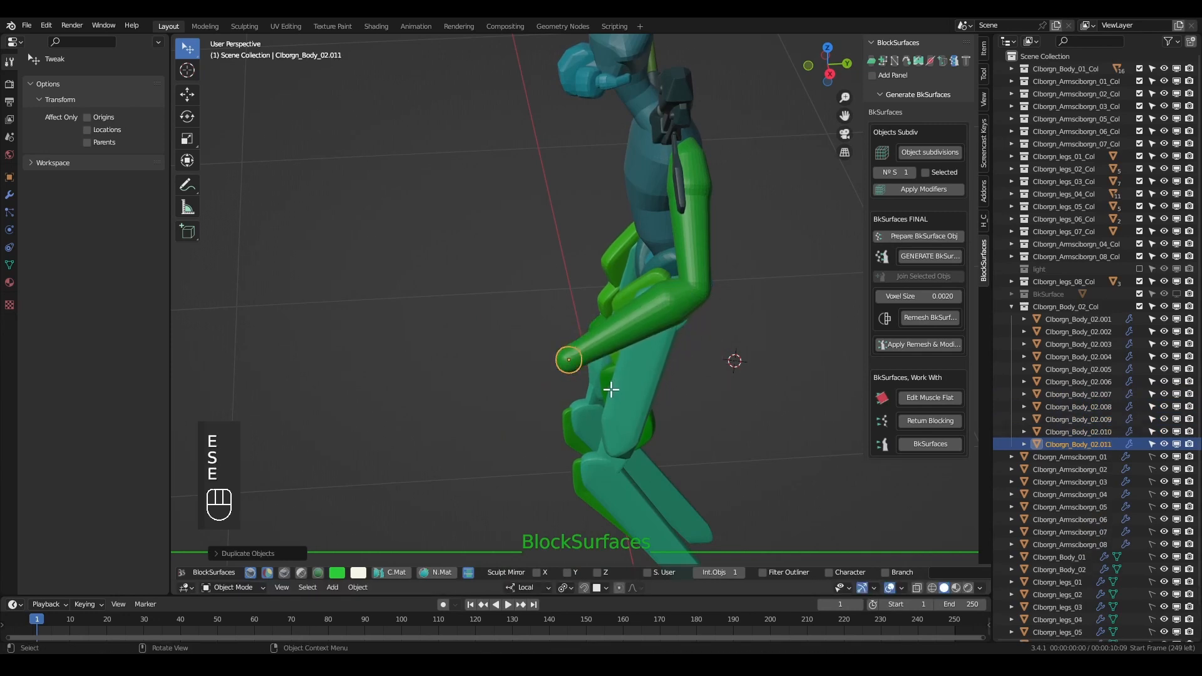
{"action": "left_click", "coordinate": [612, 395]}
Switch on the worn-edge shader display and extend two blocks from the wrist to start the hand
{"action": "middle_click_drag", "start_coordinate": [612, 395], "coordinate": [529, 388], "text": "alt"}
{"action": "left_click", "coordinate": [302, 573]}
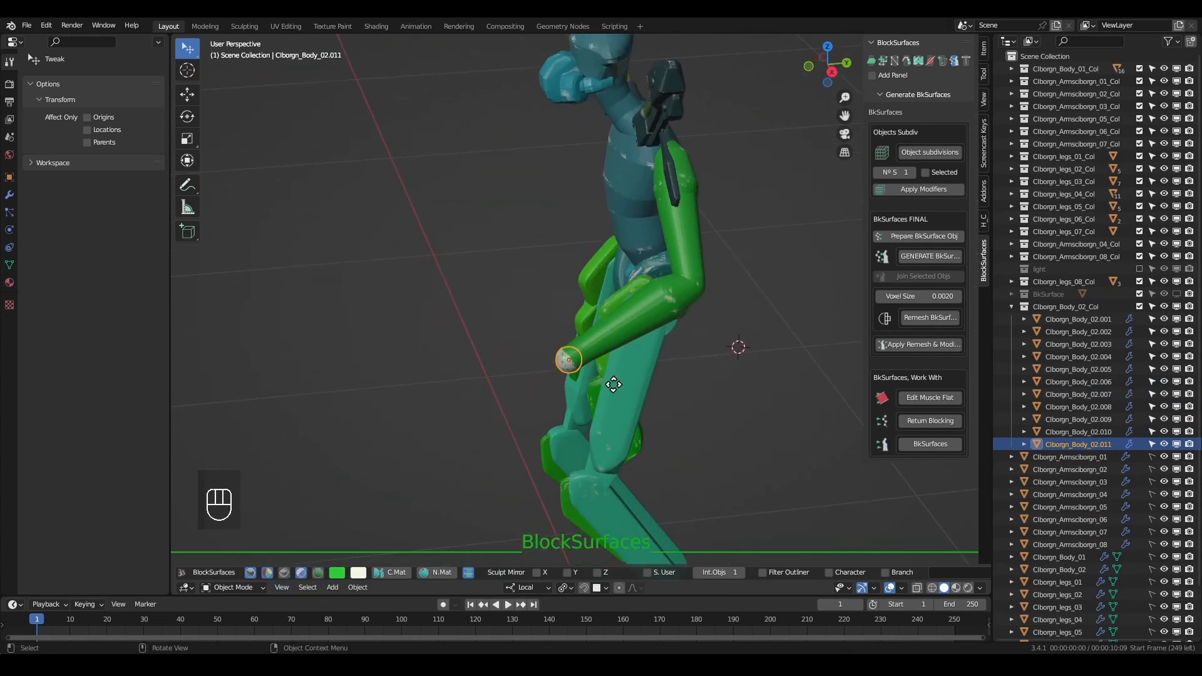
{"action": "key", "text": "e"}
{"action": "left_click", "coordinate": [610, 386]}
{"action": "key", "text": "e"}
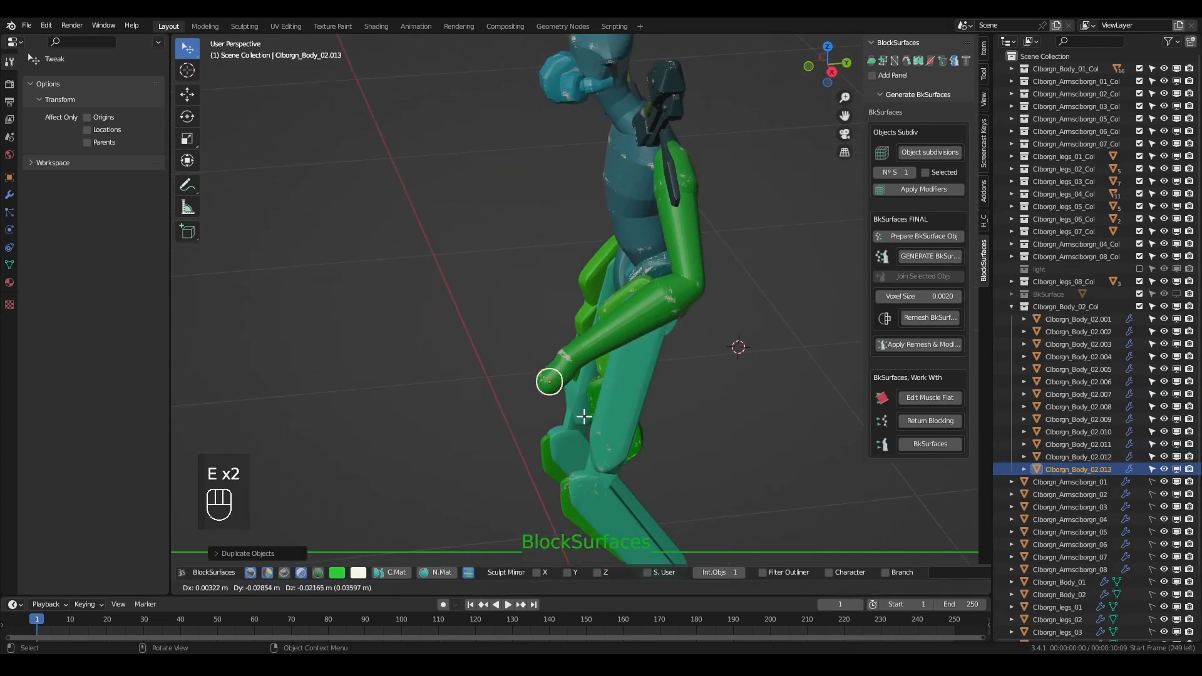
{"action": "left_click", "coordinate": [585, 430]}
Widen the hand's end block along the X axis and rotate it to follow the arm
{"action": "middle_click_drag", "start_coordinate": [585, 430], "coordinate": [720, 426]}
{"action": "key", "text": "s"}
{"action": "key", "text": "x"}
{"action": "left_click", "coordinate": [701, 423]}
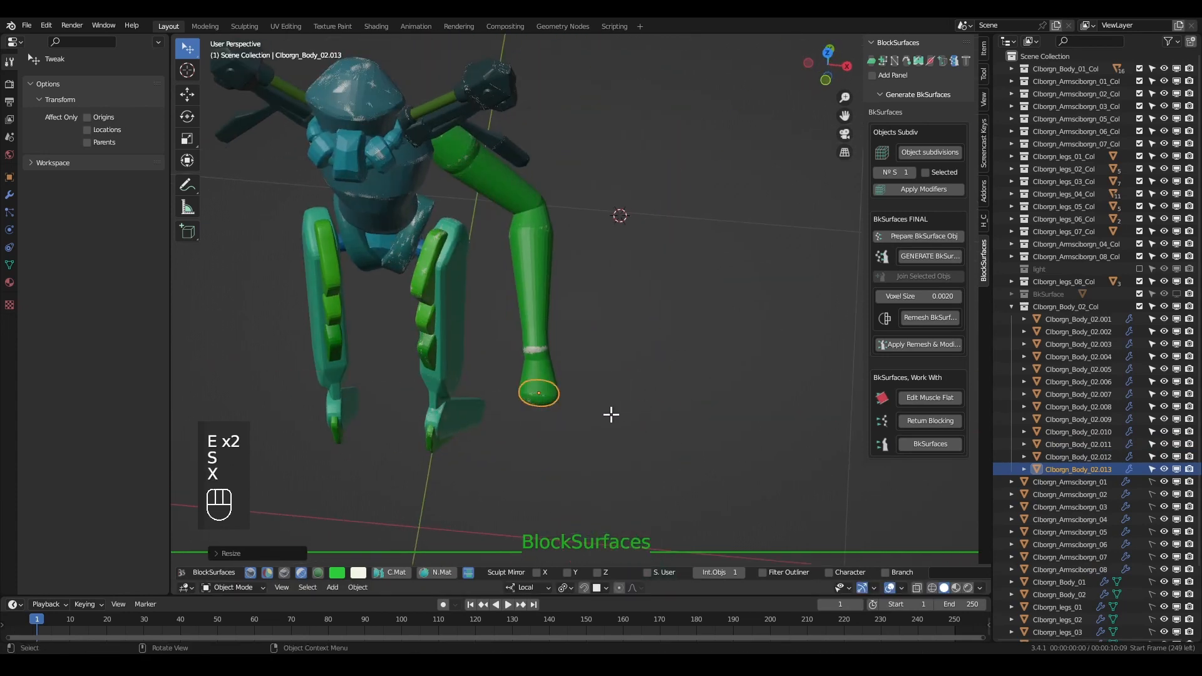
{"action": "key", "text": "r"}
{"action": "left_click", "coordinate": [665, 415]}
Select the block at the start of the hand, scale it along the X axis and rotate it
{"action": "left_click", "coordinate": [546, 358]}
{"action": "key", "text": "s"}
{"action": "key", "text": "x"}
{"action": "left_click", "coordinate": [650, 411]}
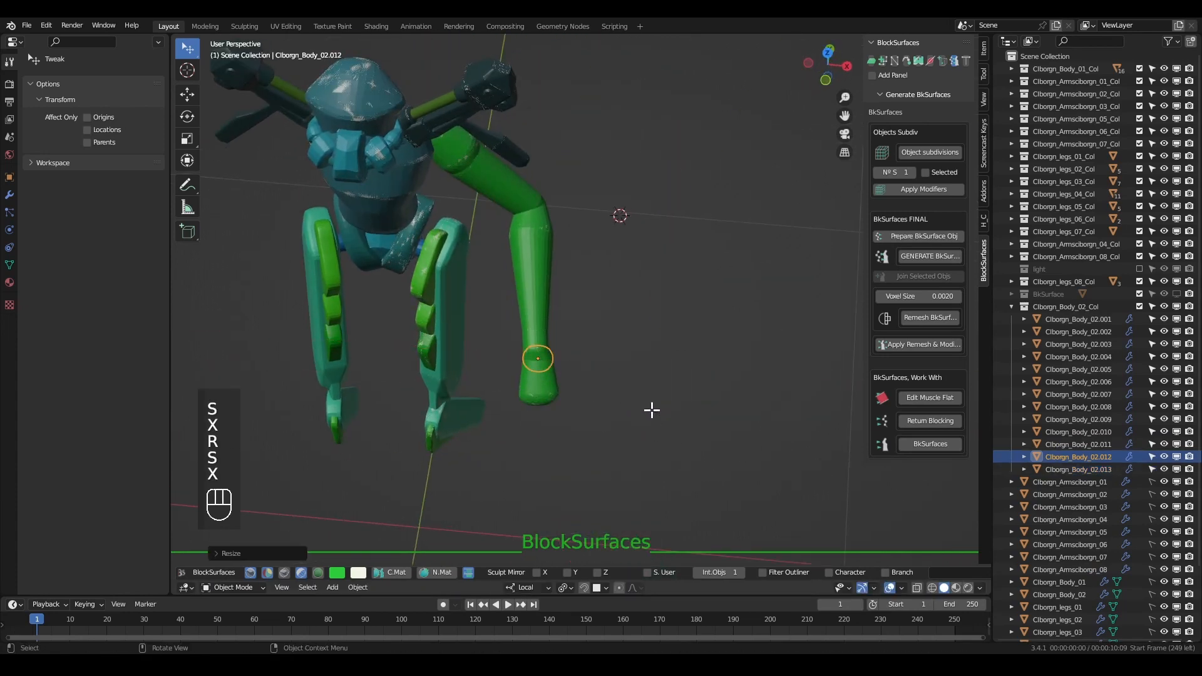
{"action": "key", "text": "r"}
{"action": "left_click", "coordinate": [614, 414]}
Select the hand's end block and reposition it slightly outward
{"action": "left_click", "coordinate": [546, 401]}
{"action": "key", "text": "g"}
{"action": "left_click", "coordinate": [589, 403]}
{"action": "middle_click_drag", "start_coordinate": [635, 397], "coordinate": [480, 480]}
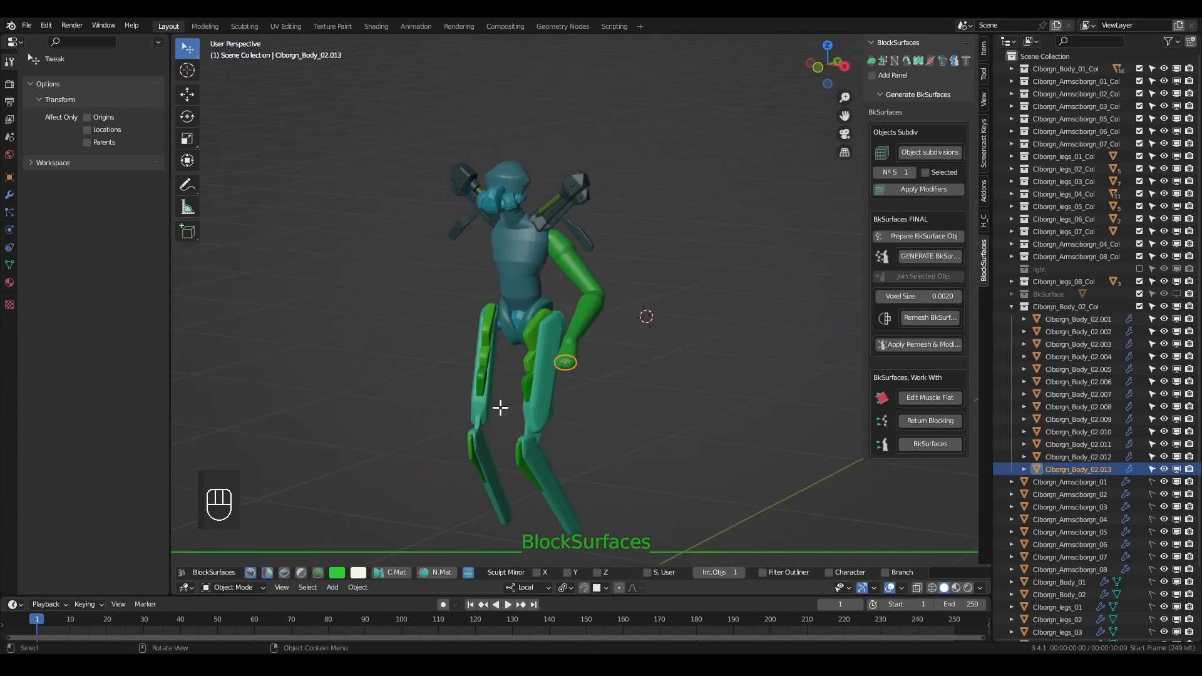
{"action": "middle_click_drag", "start_coordinate": [499, 408], "coordinate": [572, 303], "text": "alt"}
{"action": "scroll", "coordinate": [598, 405], "scroll_direction": "up", "scroll_amount": 3}
{"action": "middle_click_drag", "start_coordinate": [641, 402], "coordinate": [589, 373]}
{"action": "left_click", "coordinate": [514, 272]}
{"action": "key", "text": "g"}
{"action": "key", "text": "Escape"}
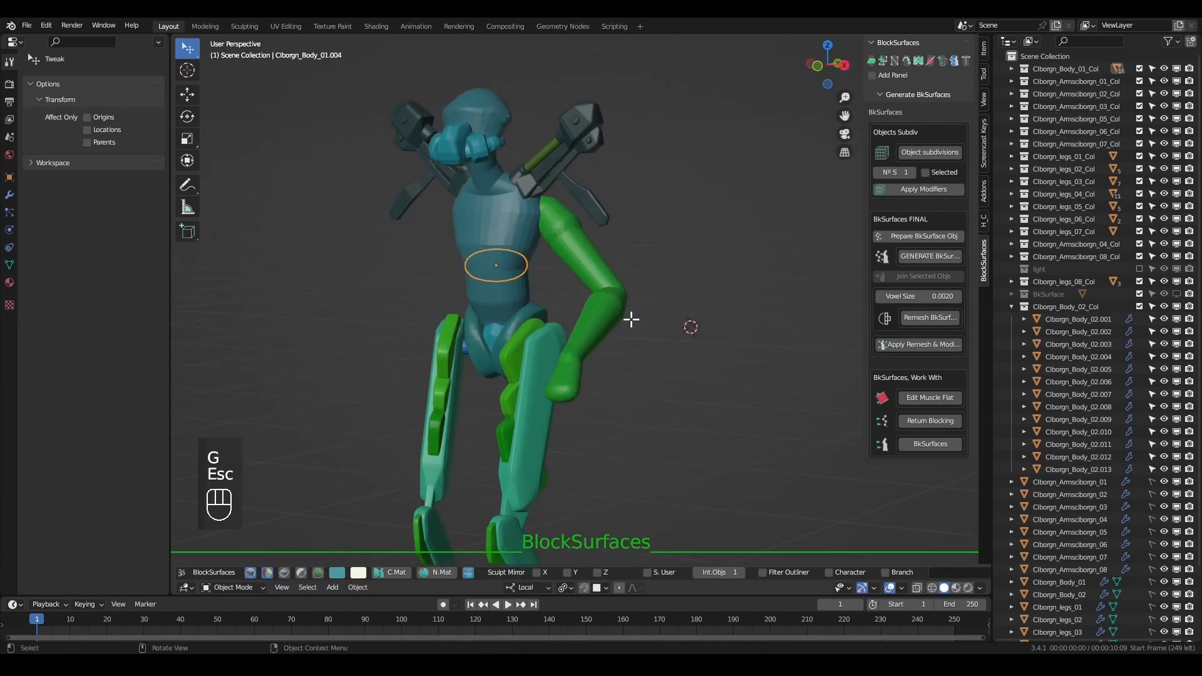
Sculpt the hand's end block with the Grab brush, pulling both lower corners outward, and return to Object Mode
{"action": "left_click", "coordinate": [567, 383]}
{"action": "middle_click_drag", "start_coordinate": [564, 382], "coordinate": [598, 376]}
{"action": "right_click_drag", "start_coordinate": [599, 375], "coordinate": [572, 325], "text": "alt"}
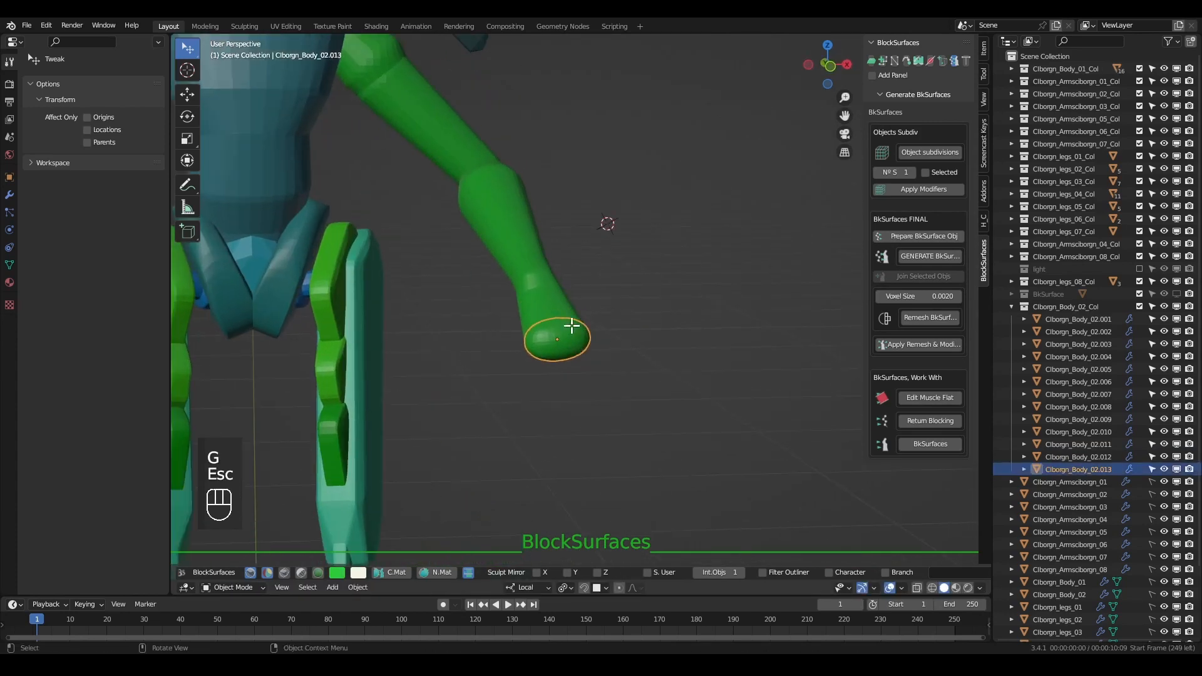
{"action": "key", "text": "Tab"}
{"action": "right_click_drag", "start_coordinate": [557, 497], "coordinate": [554, 401], "text": "alt"}
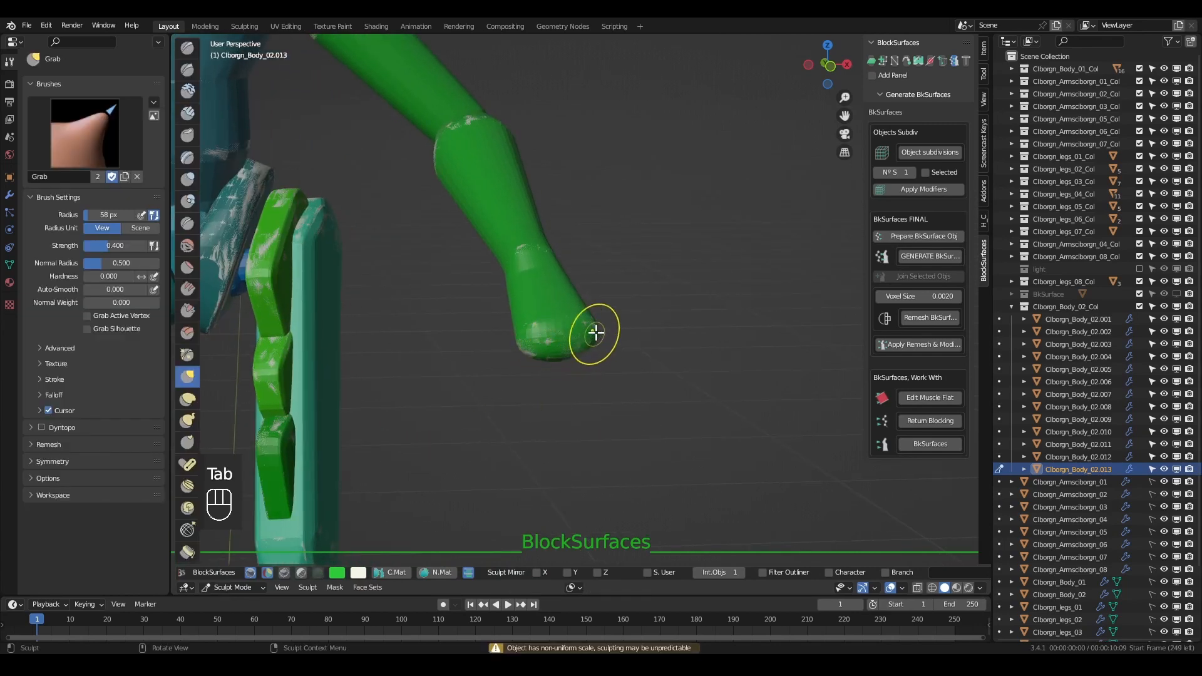
{"action": "left_click_drag", "start_coordinate": [594, 334], "coordinate": [601, 336]}
{"action": "left_click_drag", "start_coordinate": [524, 352], "coordinate": [517, 359]}
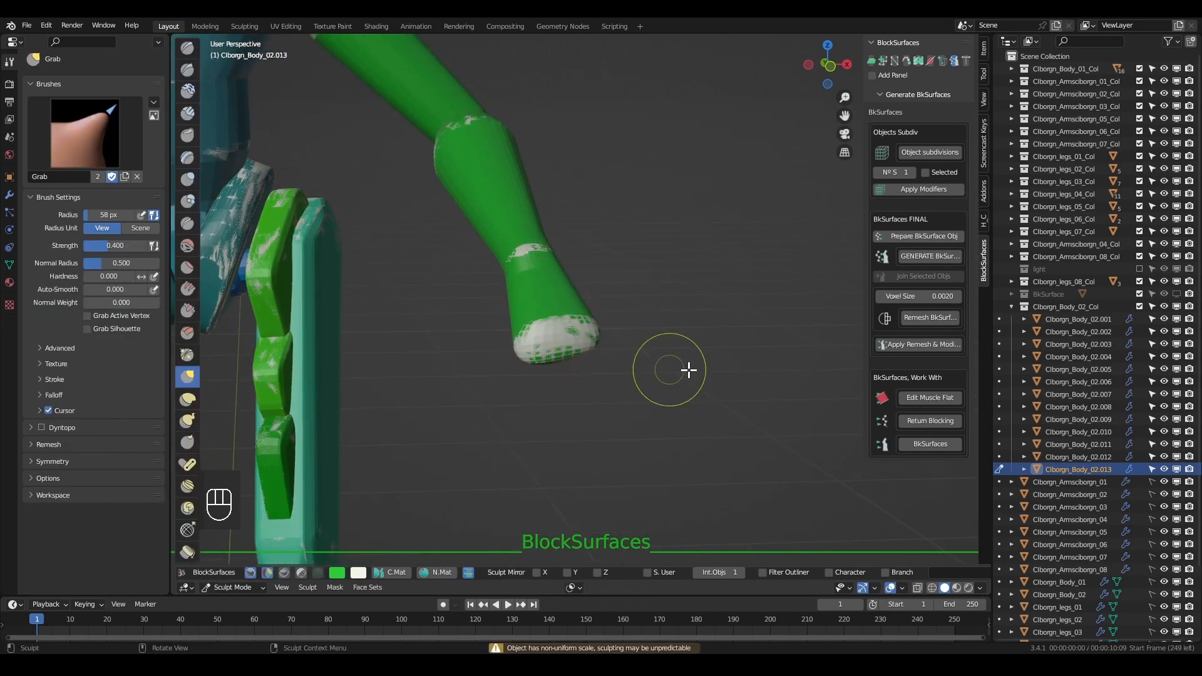
{"action": "key", "text": "Tab"}
Extend one more block from the sculpted end of the hand and reposition it in front view
{"action": "mouse_move", "coordinate": [336, 363]}
{"action": "middle_mouse_down"}
{"action": "mouse_move", "coordinate": [612, 419]}
{"action": "mouse_move", "coordinate": [488, 414]}
{"action": "middle_mouse_up"}
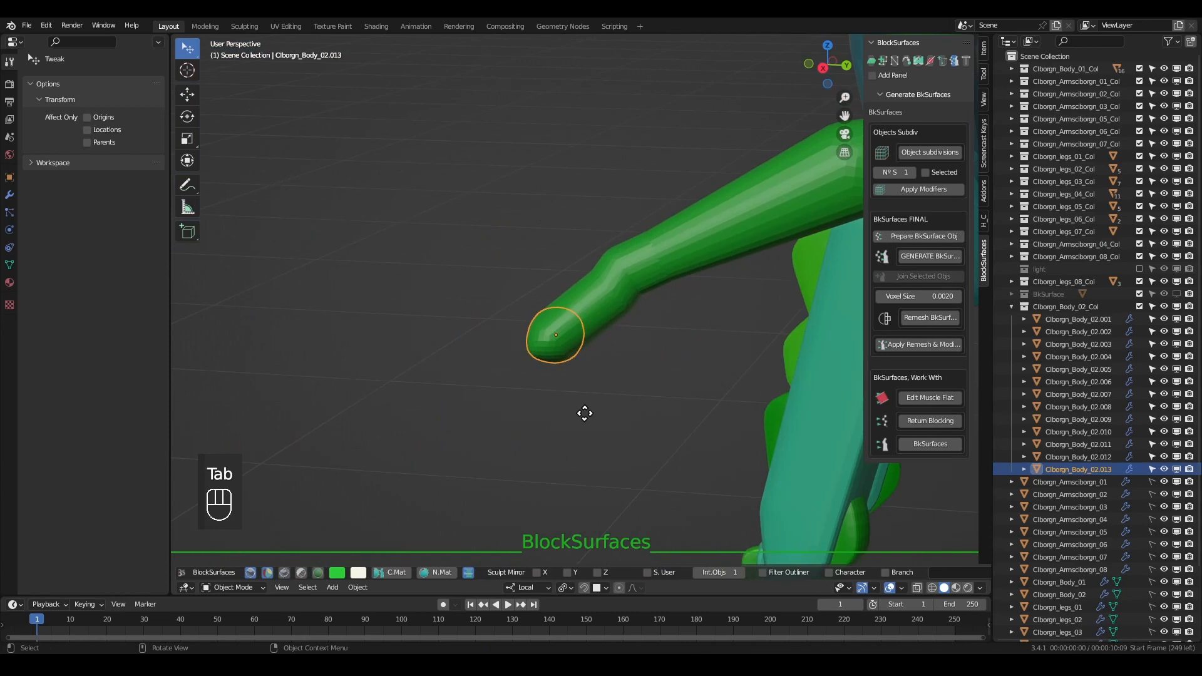
{"action": "key", "text": "e"}
{"action": "left_click", "coordinate": [574, 394]}
{"action": "right_click_drag", "start_coordinate": [563, 395], "coordinate": [649, 383]}
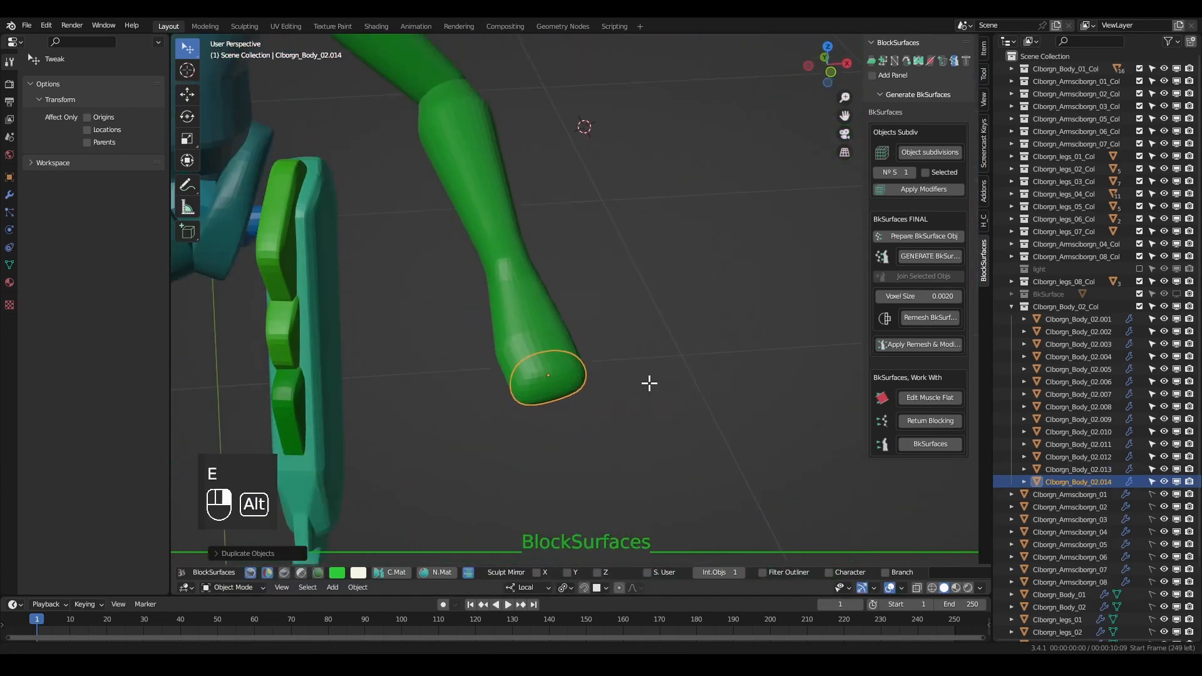
{"action": "mouse_move", "coordinate": [649, 383]}
{"action": "middle_mouse_down"}
{"action": "mouse_move", "coordinate": [711, 411]}
{"action": "mouse_move", "coordinate": [649, 392]}
{"action": "middle_mouse_up"}
{"action": "key", "text": "g"}
{"action": "left_click", "coordinate": [659, 431]}
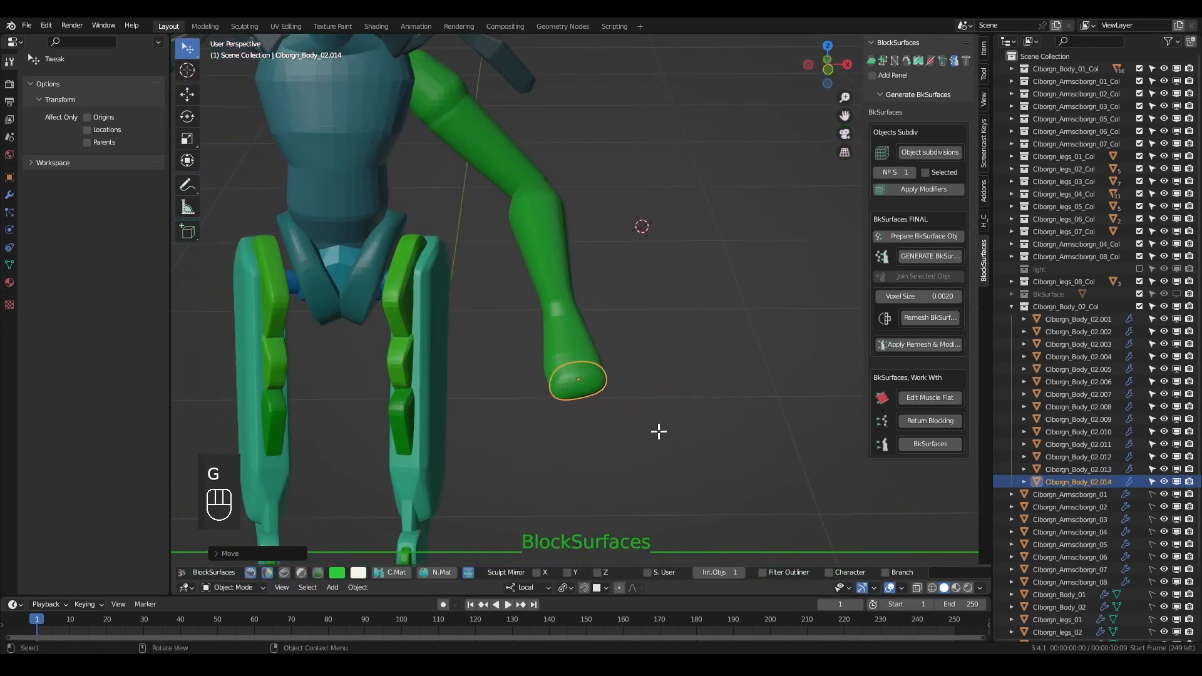
Shrink the new fingertip block and align it with the hand in both front and side views
{"action": "key", "text": "s"}
{"action": "left_click", "coordinate": [640, 435]}
{"action": "key", "text": "g"}
{"action": "left_click", "coordinate": [628, 433]}
{"action": "middle_click_drag", "start_coordinate": [628, 433], "coordinate": [507, 420]}
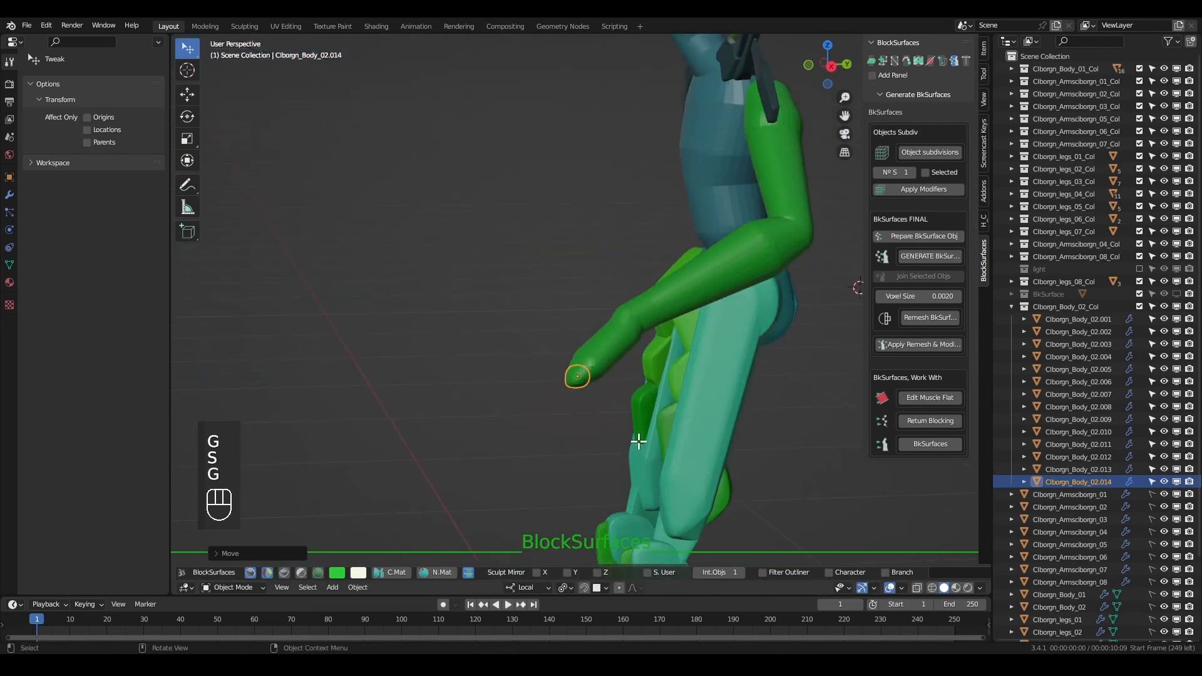
{"action": "key", "text": "g"}
{"action": "left_click", "coordinate": [637, 440]}
Enable the ShaderBsSmoth smooth shader for the robot's blocking
{"action": "middle_click_drag", "start_coordinate": [600, 364], "coordinate": [461, 440]}
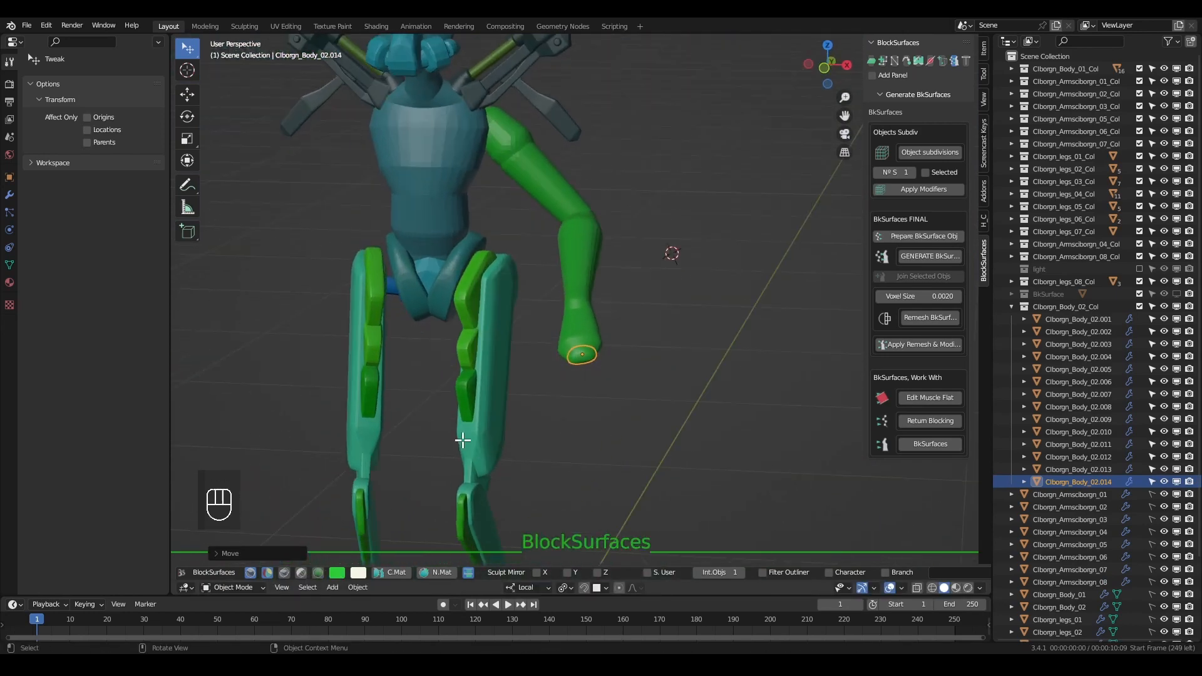
{"action": "middle_click_drag", "start_coordinate": [536, 266], "coordinate": [575, 399], "text": "alt"}
{"action": "right_click_drag", "start_coordinate": [575, 399], "coordinate": [601, 376], "text": "alt"}
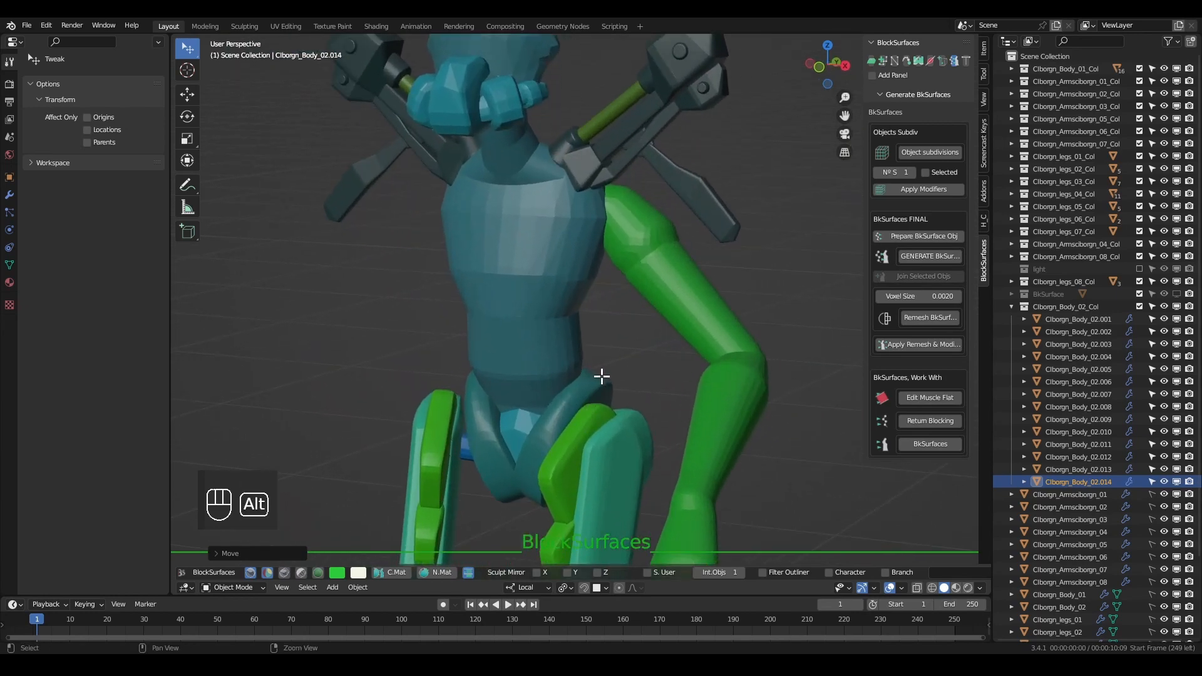
{"action": "middle_click_drag", "start_coordinate": [626, 329], "coordinate": [626, 368], "text": "alt"}
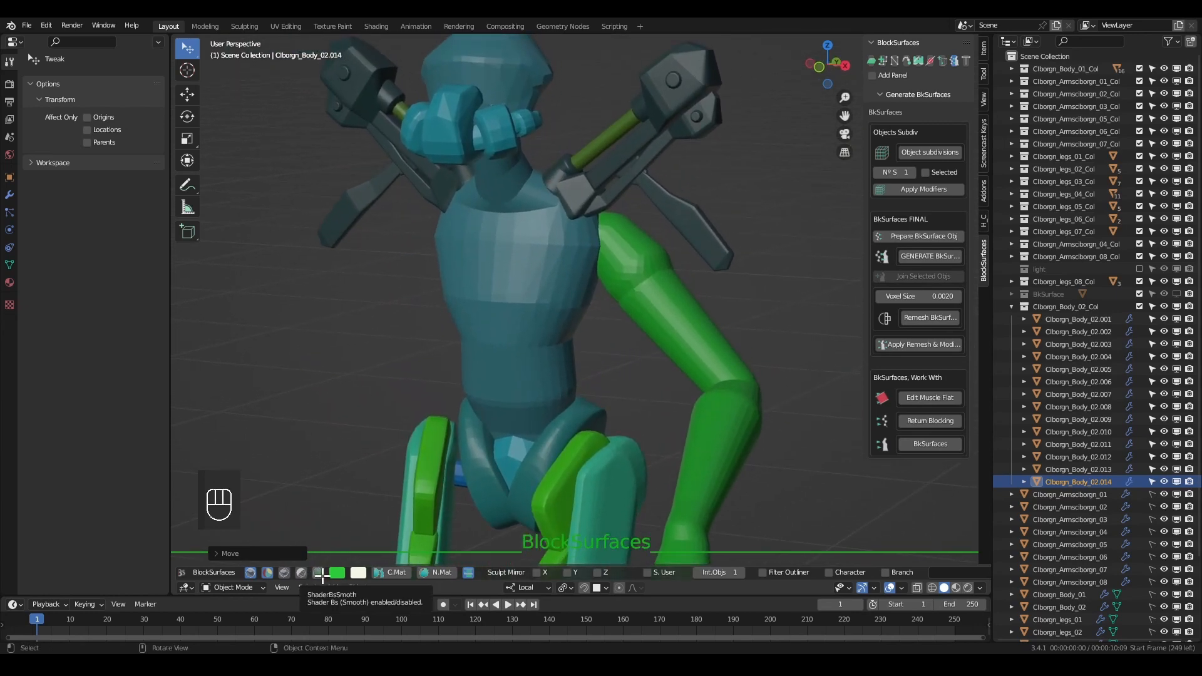
{"action": "left_click", "coordinate": [319, 574]}
{"action": "middle_click_drag", "start_coordinate": [626, 358], "coordinate": [637, 357]}
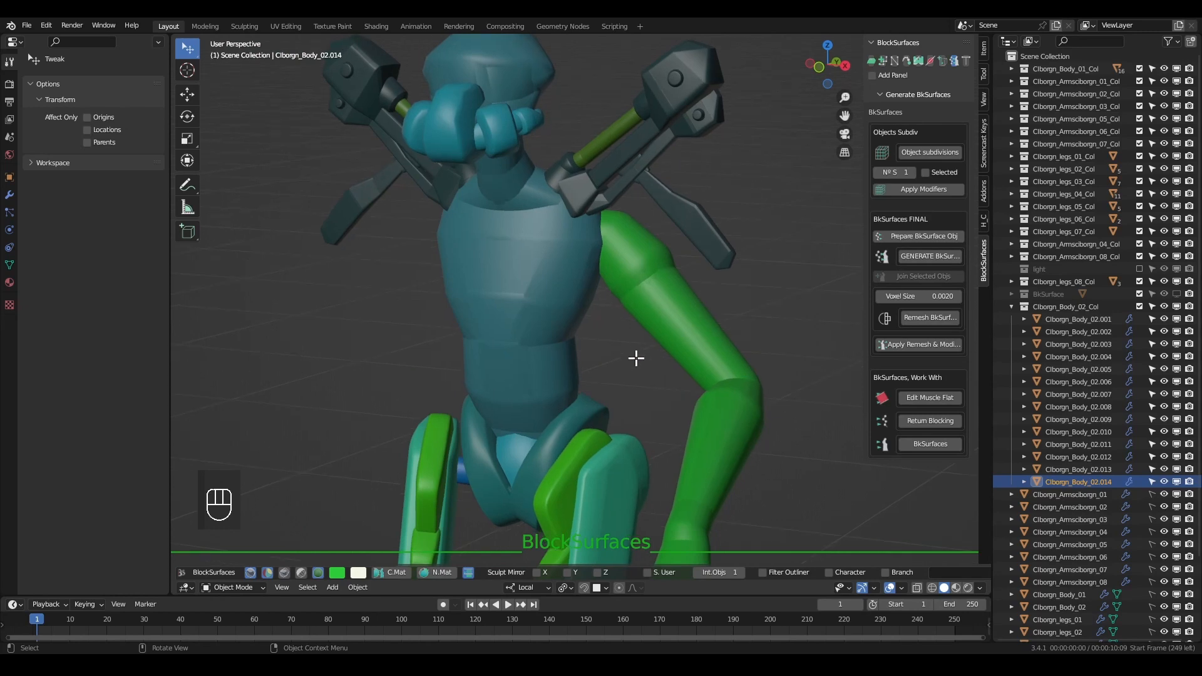
{"action": "right_click_drag", "start_coordinate": [636, 357], "coordinate": [626, 368], "text": "alt"}
{"action": "middle_click_drag", "start_coordinate": [639, 417], "coordinate": [666, 328]}
{"action": "right_click_drag", "start_coordinate": [572, 193], "coordinate": [583, 276], "text": "alt"}
{"action": "middle_click_drag", "start_coordinate": [583, 276], "coordinate": [584, 306], "text": "alt"}
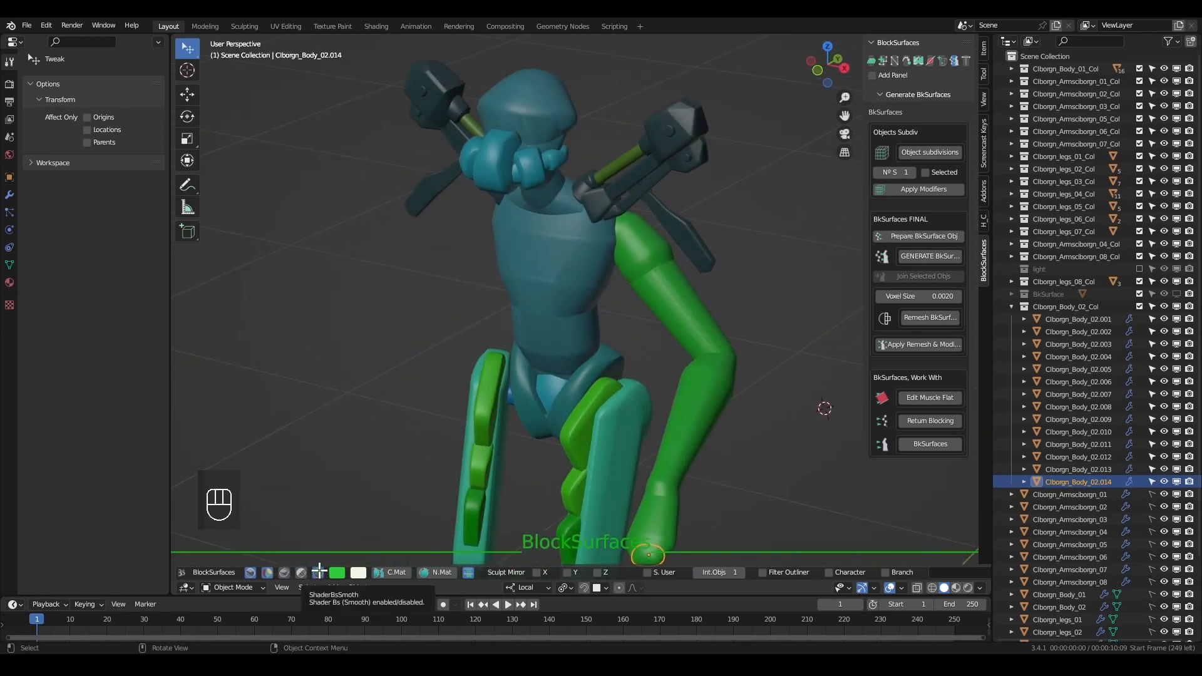
Toggle the smooth shader repeatedly to compare the robot's shading, and select the middle torso block
{"action": "left_click", "coordinate": [320, 571]}
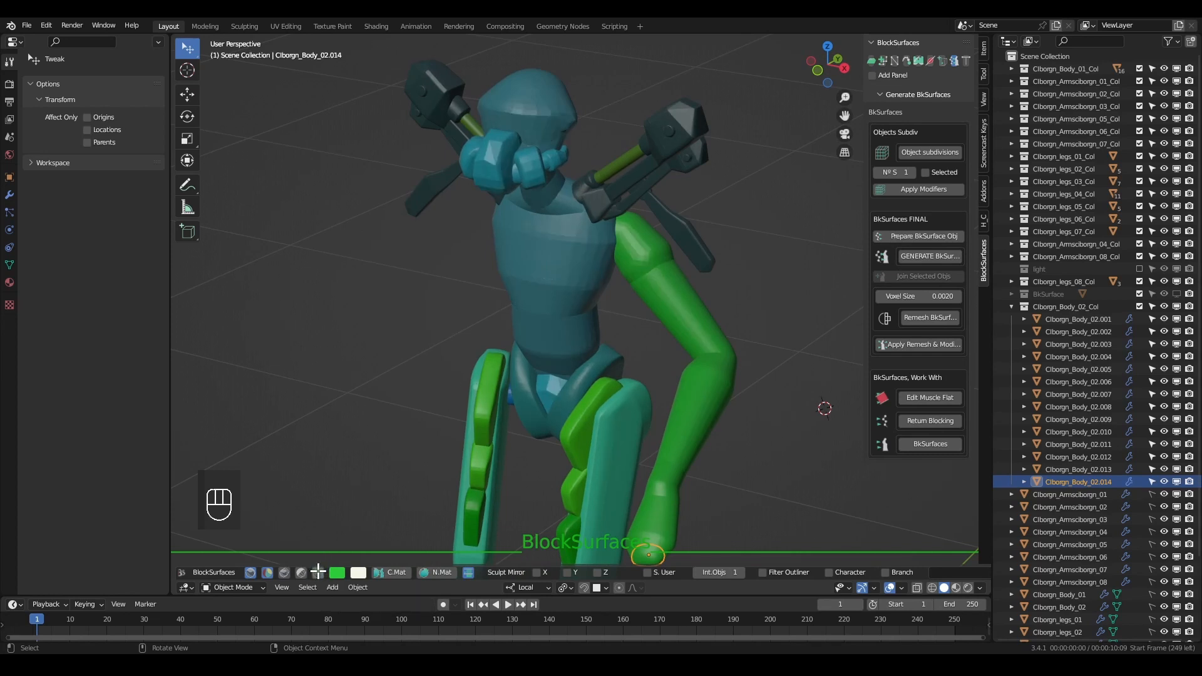
{"action": "left_click", "coordinate": [317, 572]}
{"action": "left_click", "coordinate": [317, 572]}
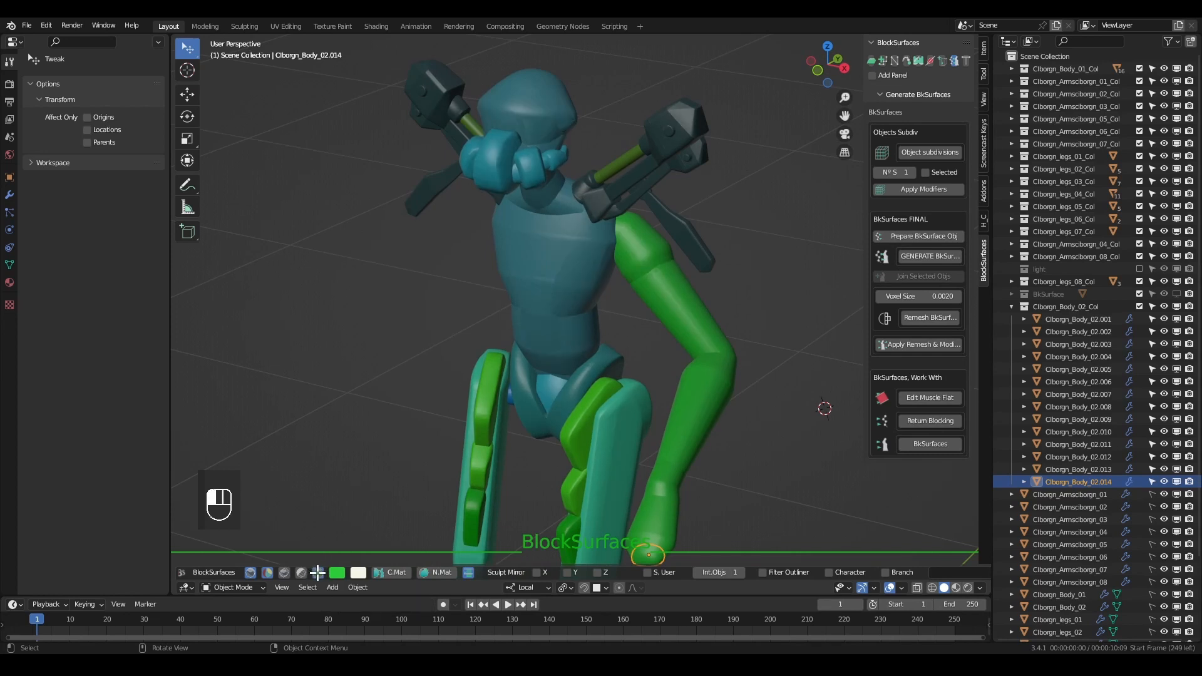
{"action": "right_click_drag", "start_coordinate": [577, 251], "coordinate": [585, 346], "text": "alt"}
{"action": "left_click", "coordinate": [584, 287]}
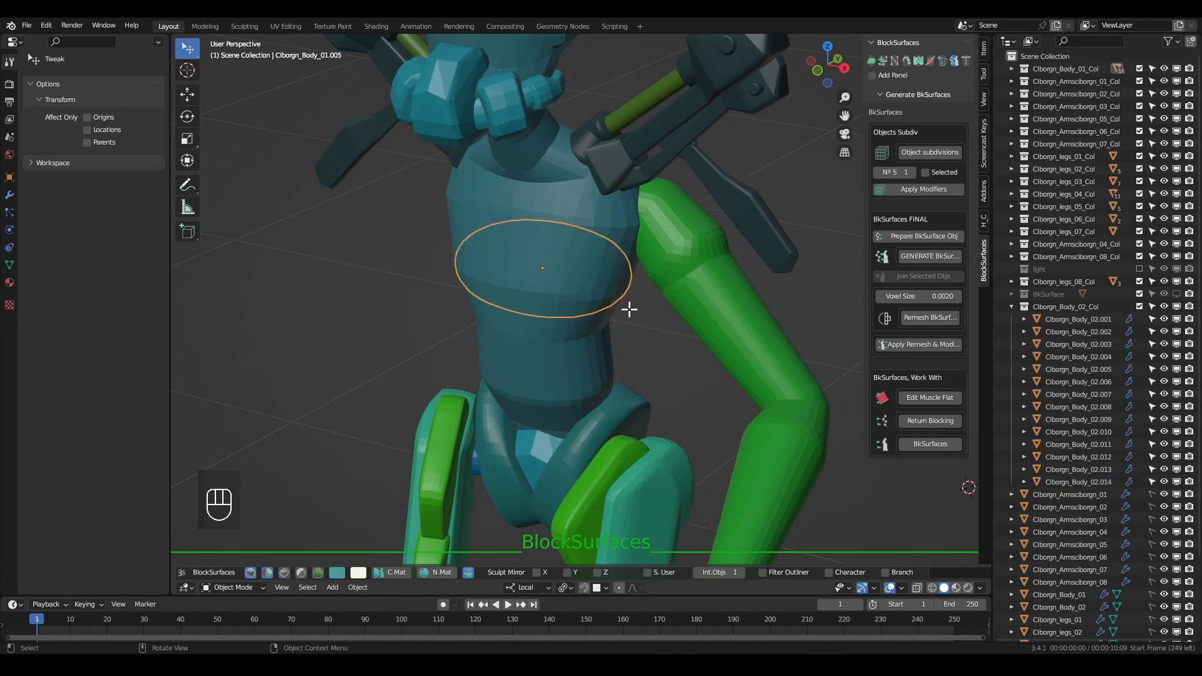
Examine the faceted shading of the torso blocks up close, from below and from the front
{"action": "middle_click_drag", "start_coordinate": [655, 285], "coordinate": [608, 337], "text": "alt"}
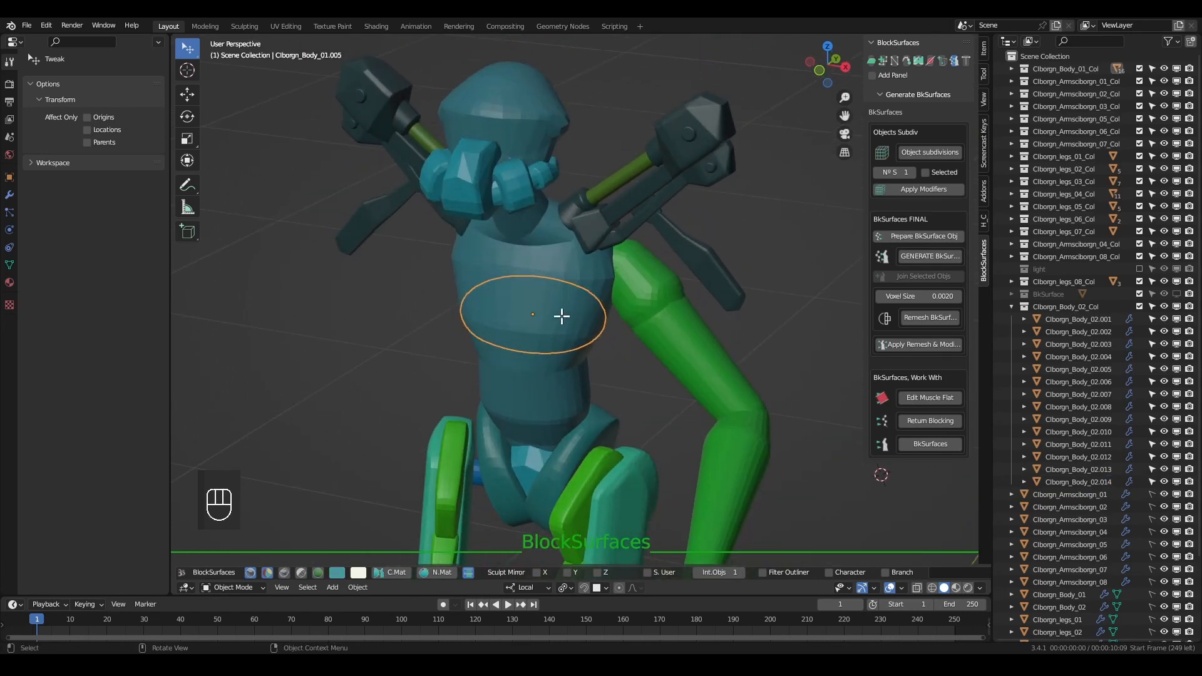
{"action": "middle_click_drag", "start_coordinate": [553, 350], "coordinate": [599, 247]}
{"action": "right_click_drag", "start_coordinate": [546, 294], "coordinate": [571, 367], "text": "alt"}
{"action": "middle_click_drag", "start_coordinate": [571, 368], "coordinate": [570, 330]}
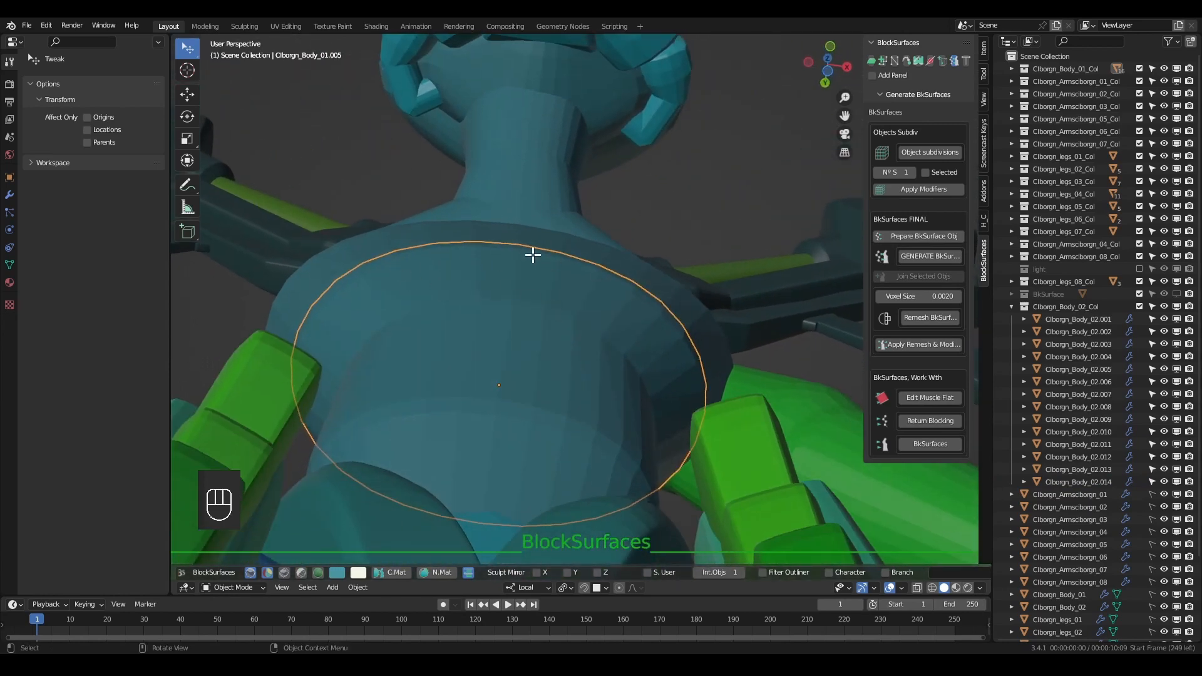
{"action": "middle_click_drag", "start_coordinate": [533, 254], "coordinate": [590, 363]}
{"action": "key", "text": "v"}
{"action": "key", "text": "v"}
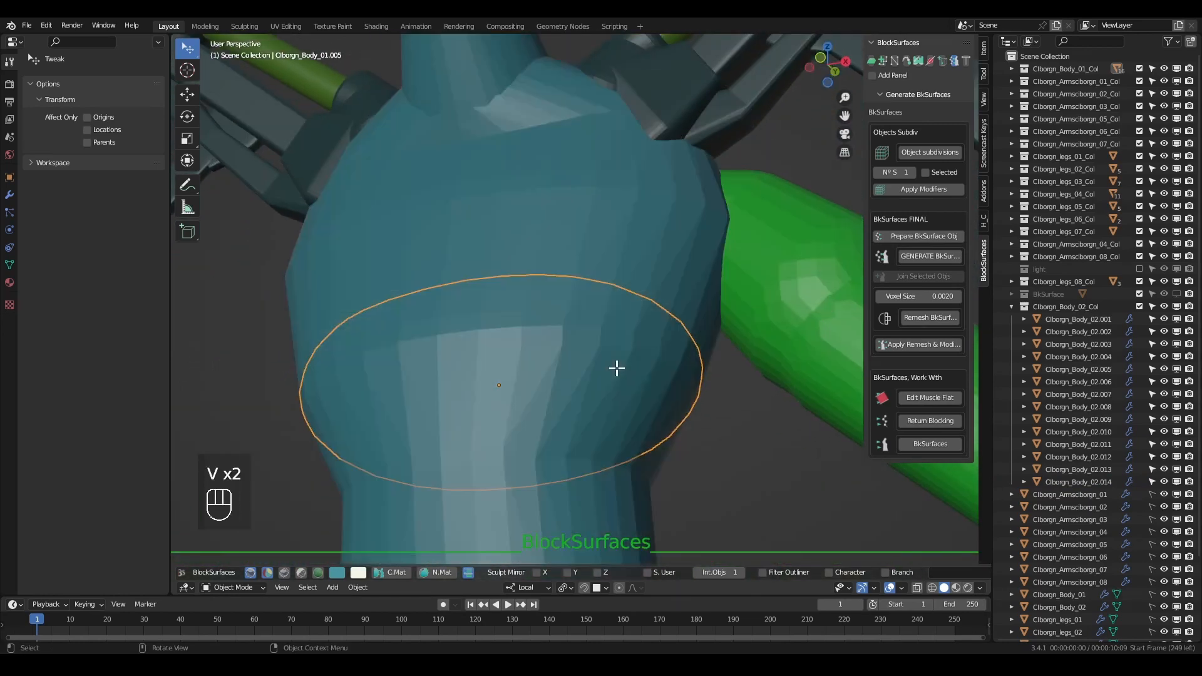
{"action": "right_click_drag", "start_coordinate": [604, 357], "coordinate": [583, 345], "text": "alt"}
{"action": "middle_click_drag", "start_coordinate": [583, 347], "coordinate": [593, 428]}
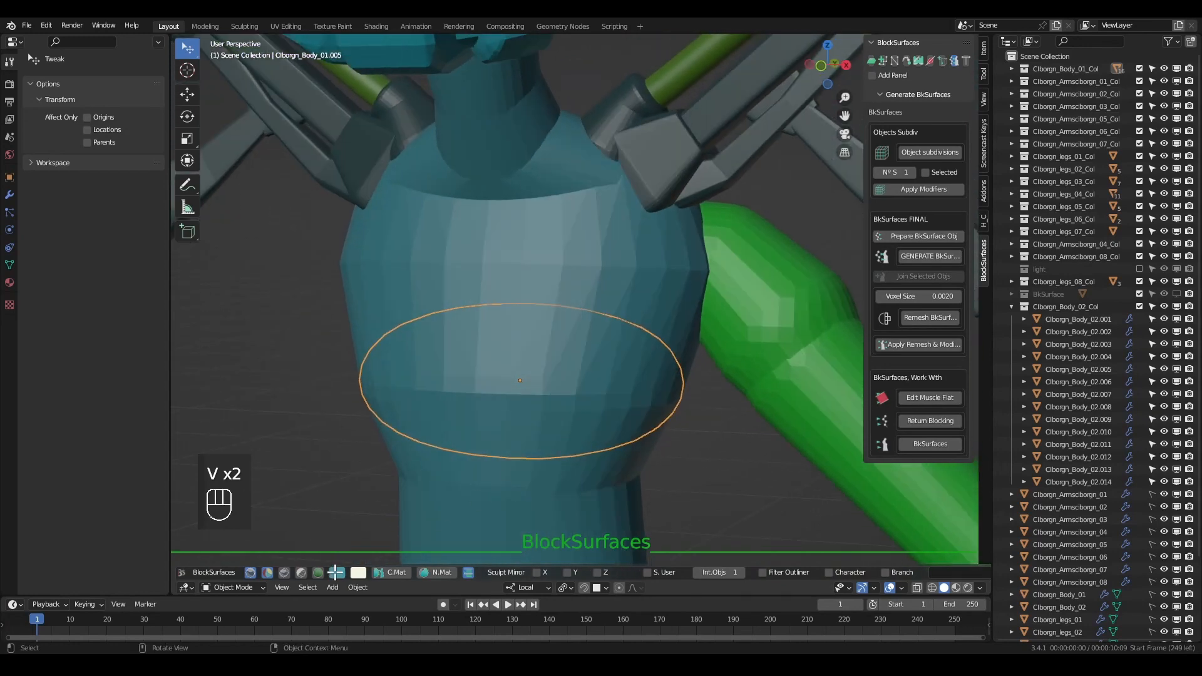
Examine the robot's torso, head and new arm with smooth shading, from close up to a wider three-quarter view
{"action": "right_click_drag", "start_coordinate": [550, 411], "coordinate": [570, 300], "text": "alt"}
{"action": "middle_click_drag", "start_coordinate": [570, 300], "coordinate": [599, 428]}
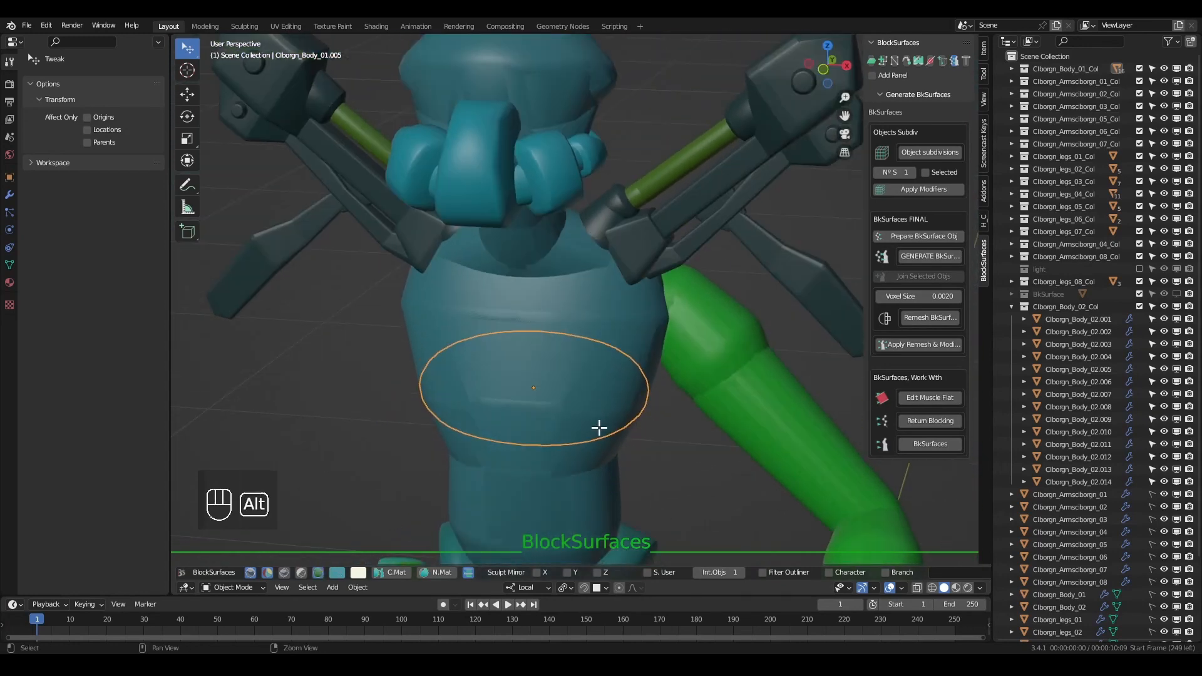
{"action": "right_click_drag", "start_coordinate": [599, 428], "coordinate": [575, 225], "text": "alt"}
{"action": "middle_click_drag", "start_coordinate": [575, 301], "coordinate": [589, 357]}
{"action": "right_click_drag", "start_coordinate": [565, 331], "coordinate": [569, 345], "text": "alt"}
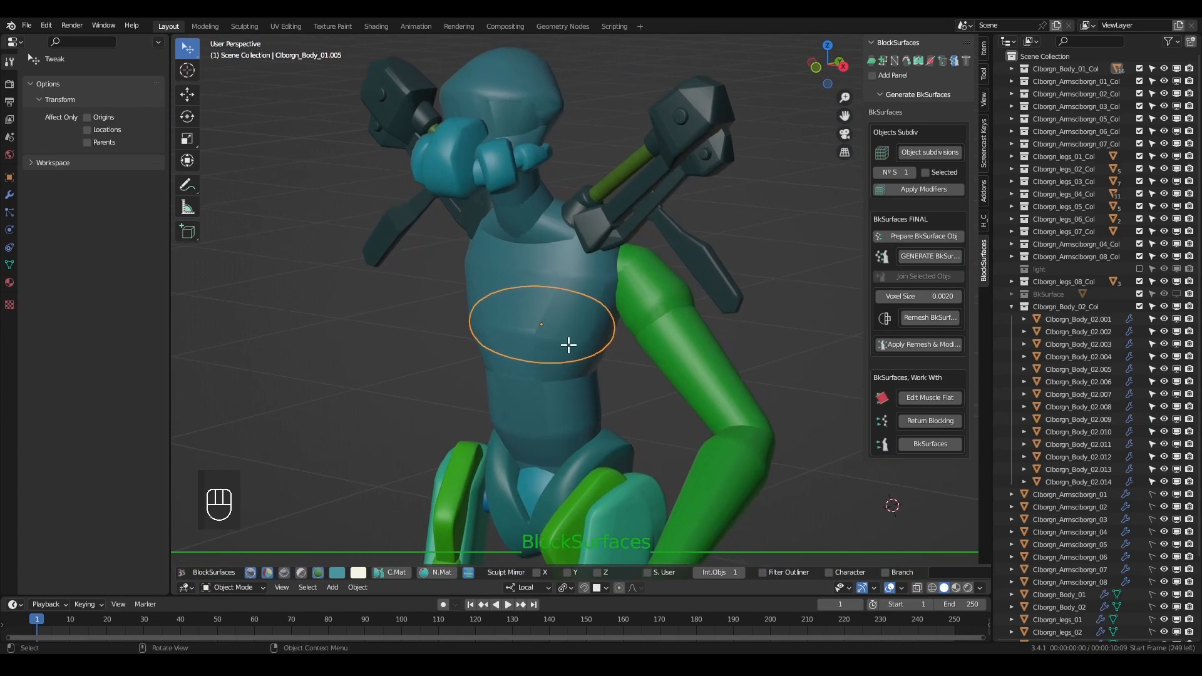
{"action": "middle_click_drag", "start_coordinate": [569, 345], "coordinate": [569, 316]}
{"action": "right_click_drag", "start_coordinate": [577, 327], "coordinate": [580, 253], "text": "alt"}
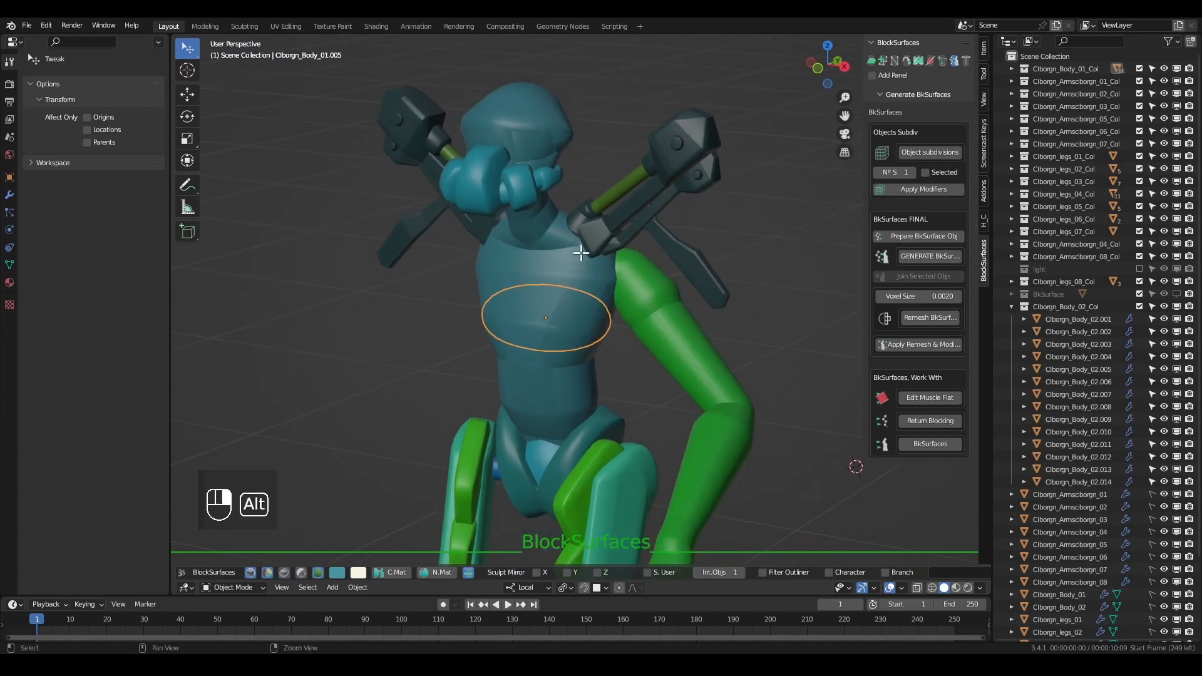
{"action": "middle_click_drag", "start_coordinate": [576, 330], "coordinate": [595, 384]}
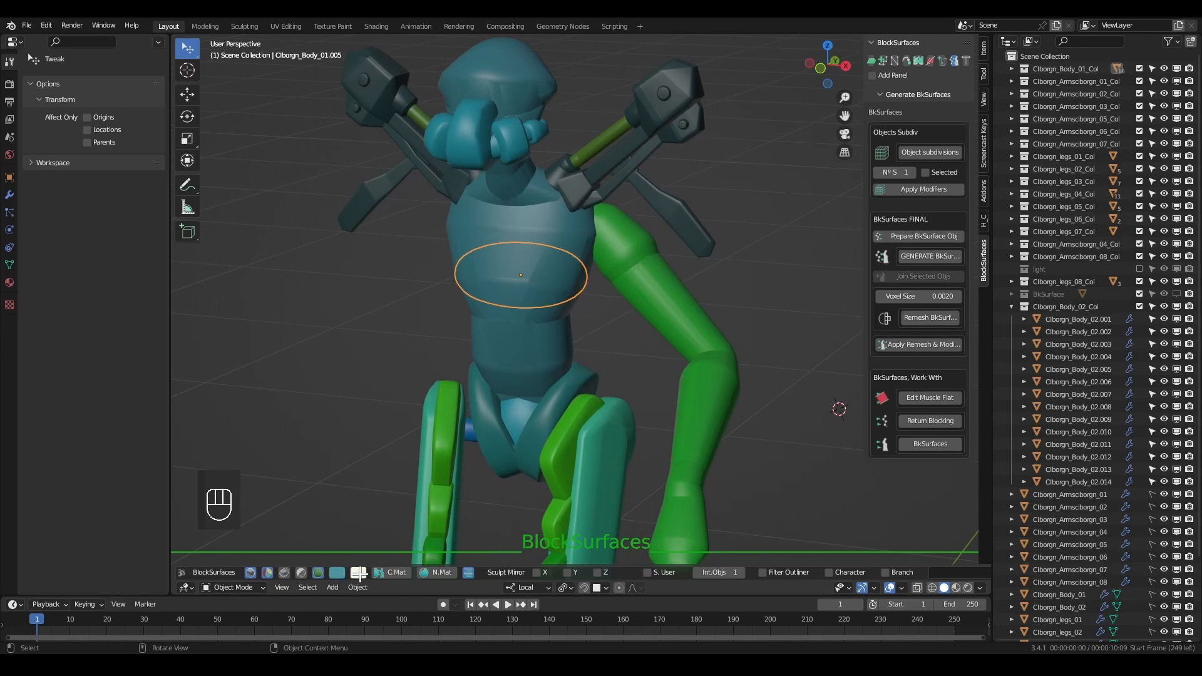
Enable the worn-edge shader on the robot's blocking and adjust its pale block colour and the body's teal colour
{"action": "left_click", "coordinate": [301, 572]}
{"action": "left_click", "coordinate": [358, 573]}
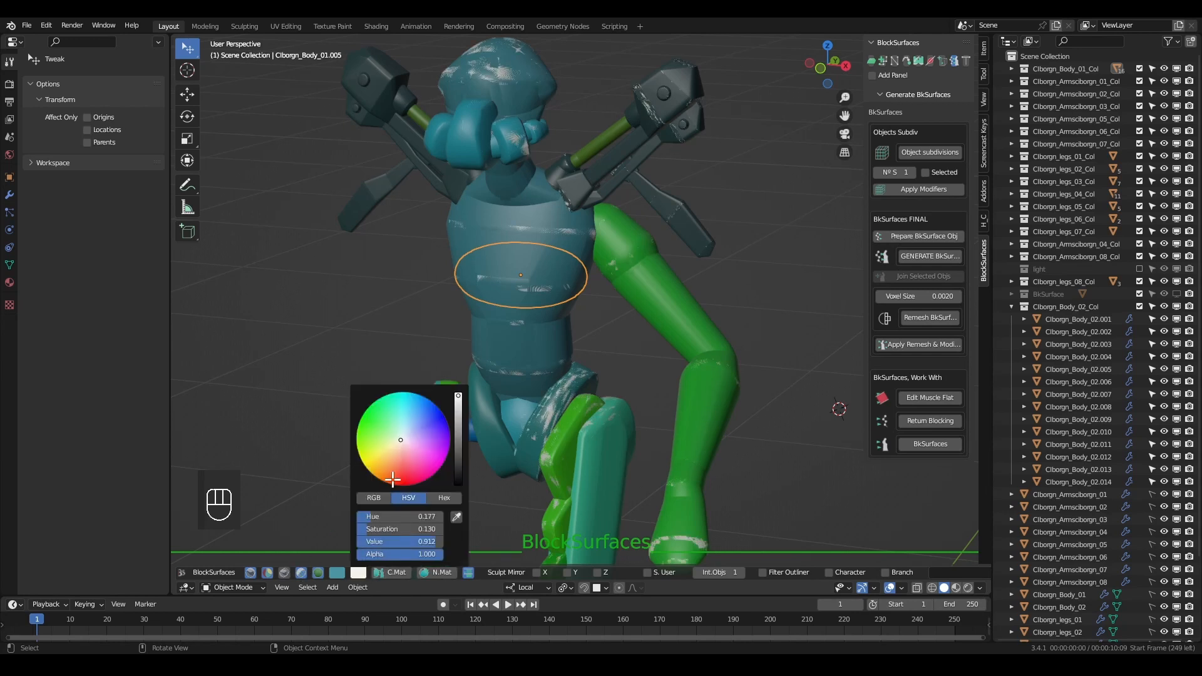
{"action": "mouse_move", "coordinate": [387, 417]}
{"action": "left_mouse_down"}
{"action": "mouse_move", "coordinate": [402, 401]}
{"action": "mouse_move", "coordinate": [409, 465]}
{"action": "mouse_move", "coordinate": [370, 416]}
{"action": "mouse_move", "coordinate": [397, 465]}
{"action": "mouse_move", "coordinate": [399, 429]}
{"action": "mouse_move", "coordinate": [395, 467]}
{"action": "mouse_move", "coordinate": [430, 428]}
{"action": "mouse_move", "coordinate": [399, 438]}
{"action": "left_mouse_up"}
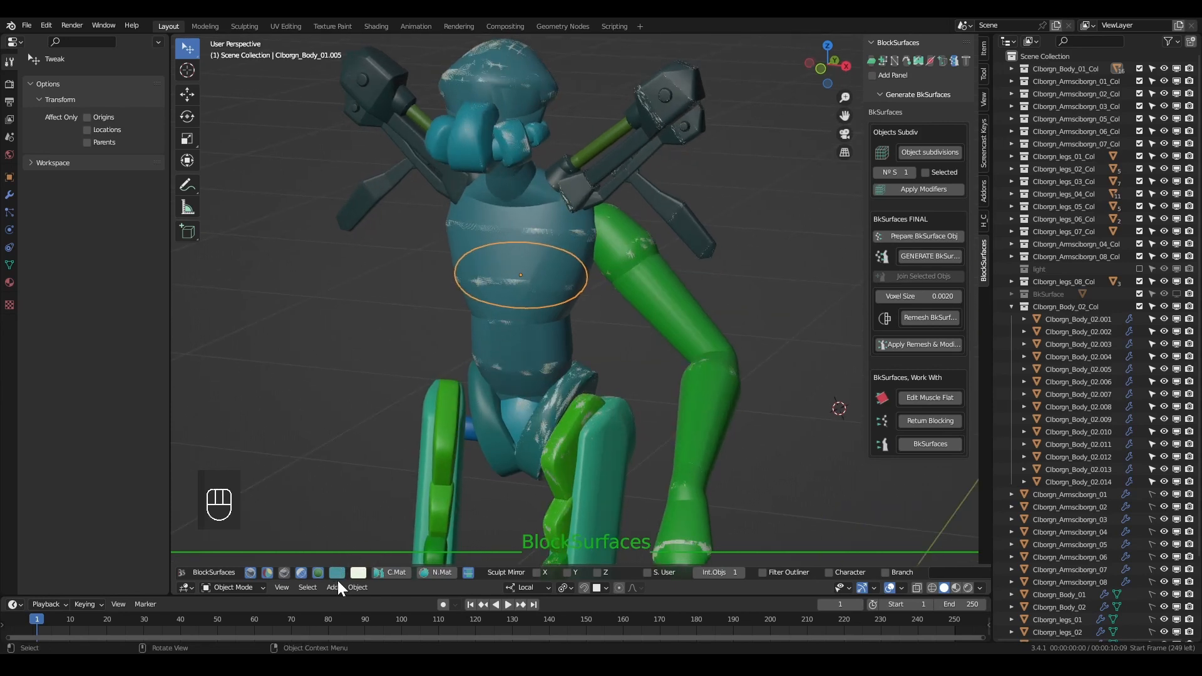
{"action": "left_click", "coordinate": [337, 572]}
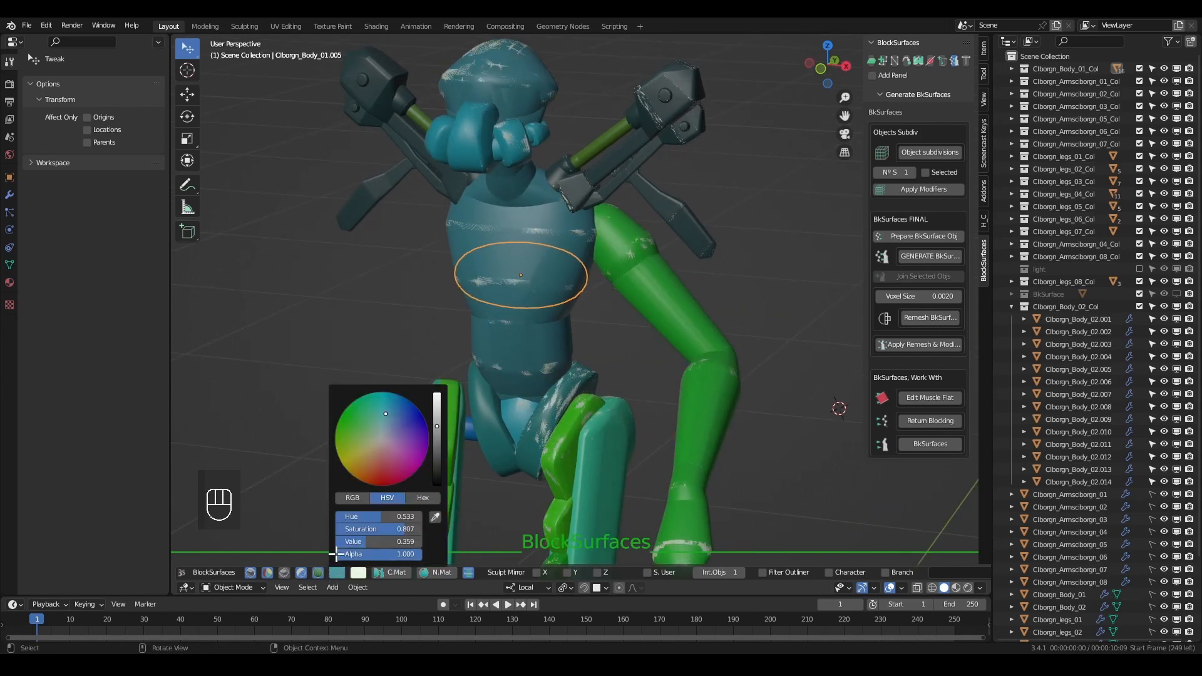
{"action": "mouse_move", "coordinate": [382, 412]}
{"action": "left_mouse_down"}
{"action": "mouse_move", "coordinate": [362, 419]}
{"action": "mouse_move", "coordinate": [385, 411]}
{"action": "left_mouse_up"}
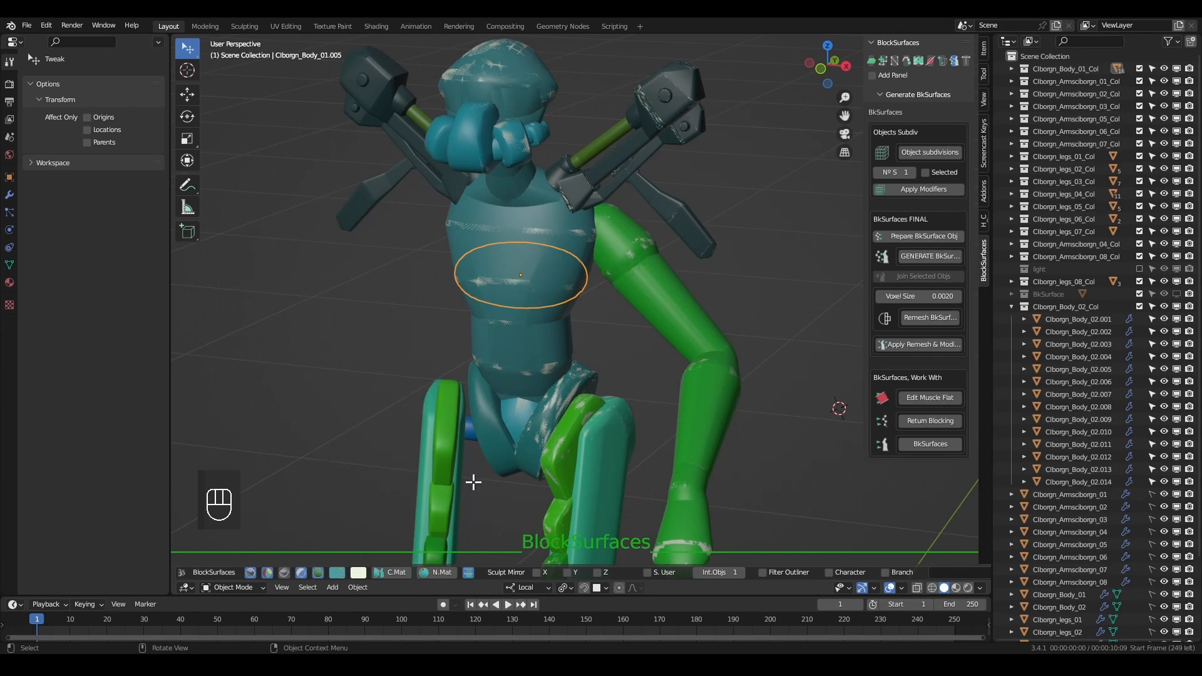
Preview the robot's materials, enable the light collection, and switch the viewport to rendered shading
{"action": "left_click", "coordinate": [956, 587]}
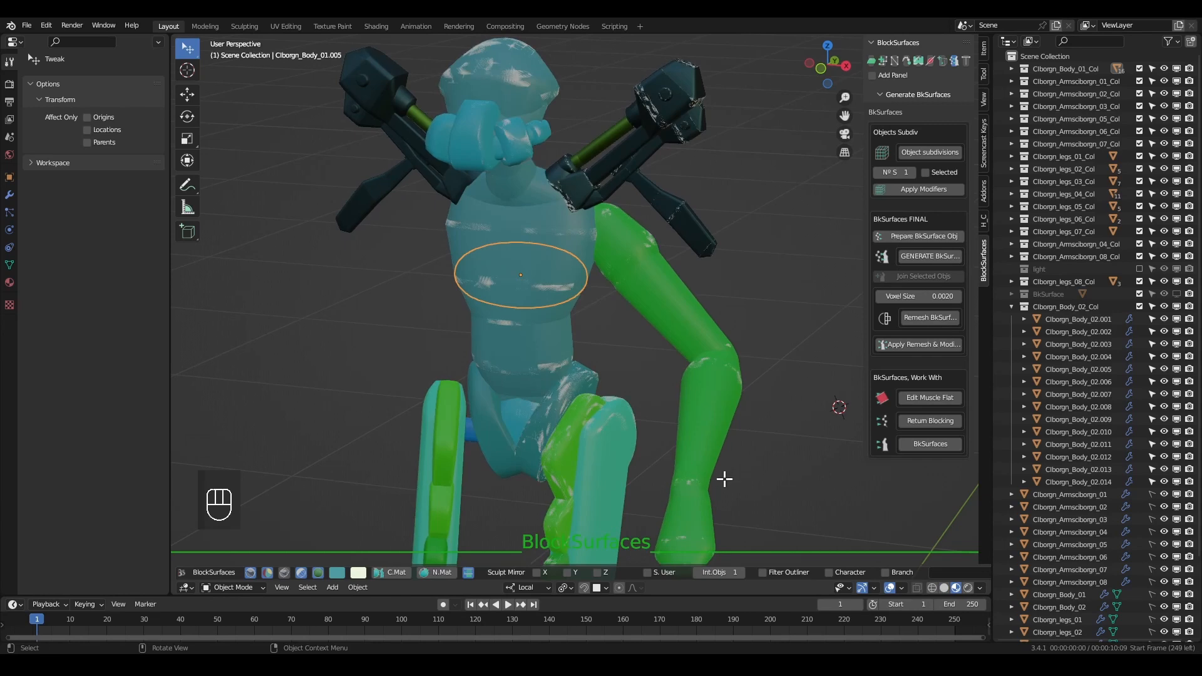
{"action": "left_click", "coordinate": [1139, 269]}
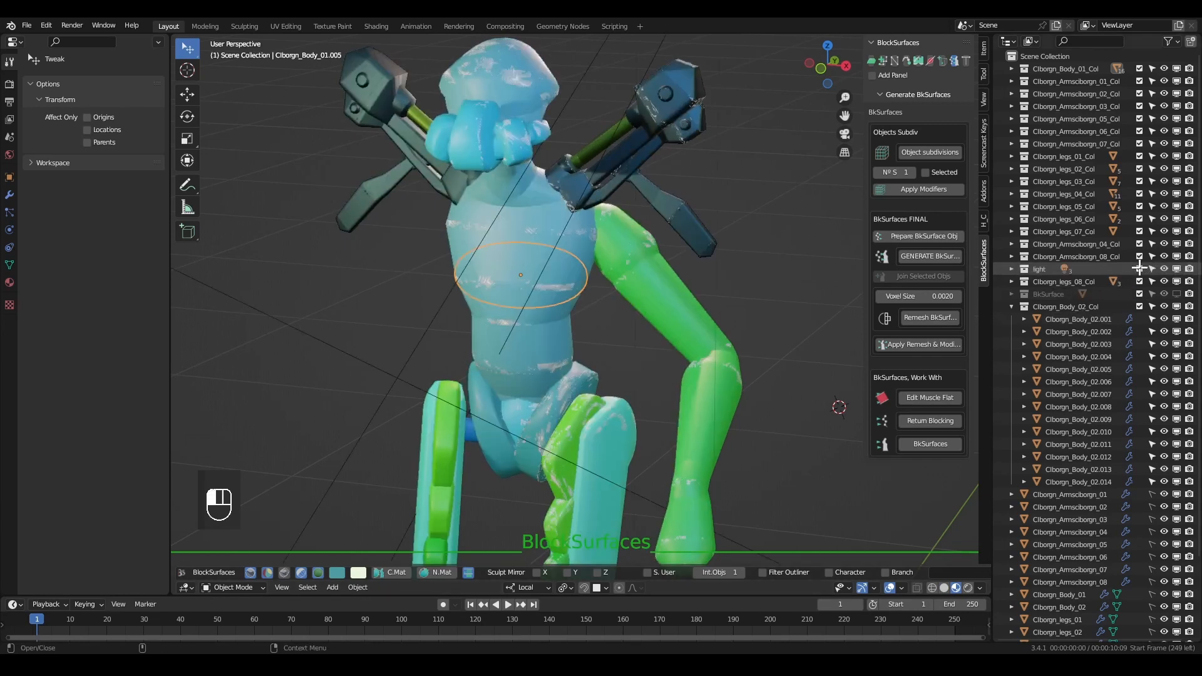
{"action": "left_click", "coordinate": [969, 588]}
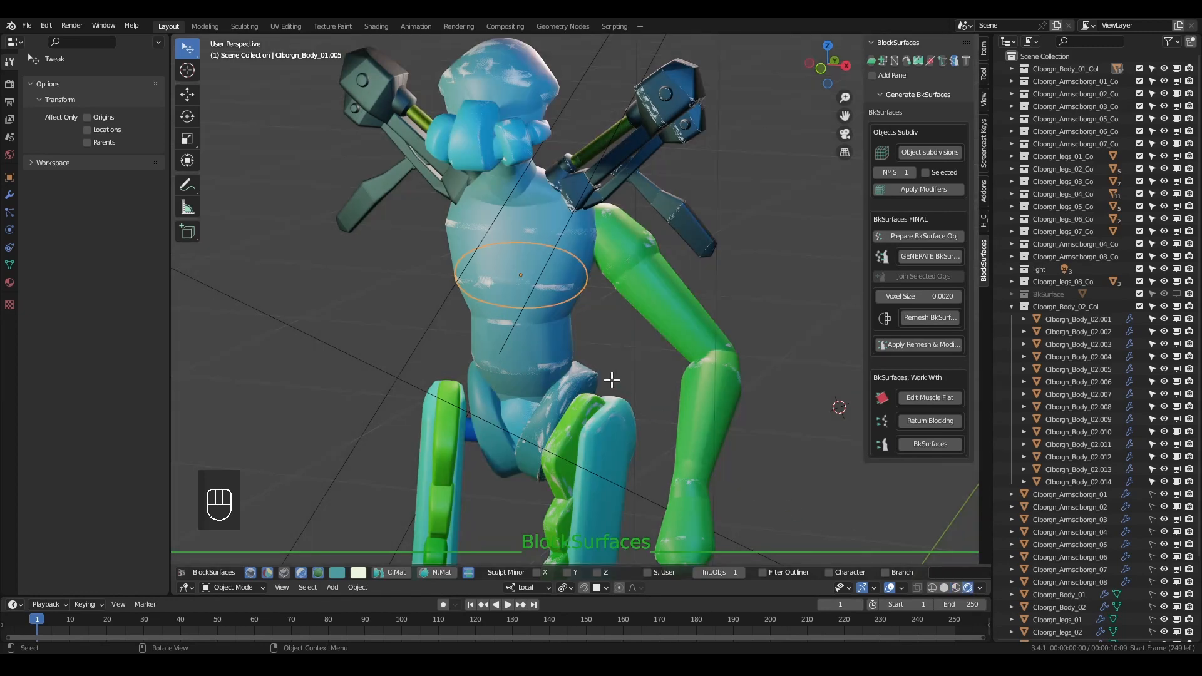
{"action": "middle_click_drag", "start_coordinate": [612, 380], "coordinate": [572, 387]}
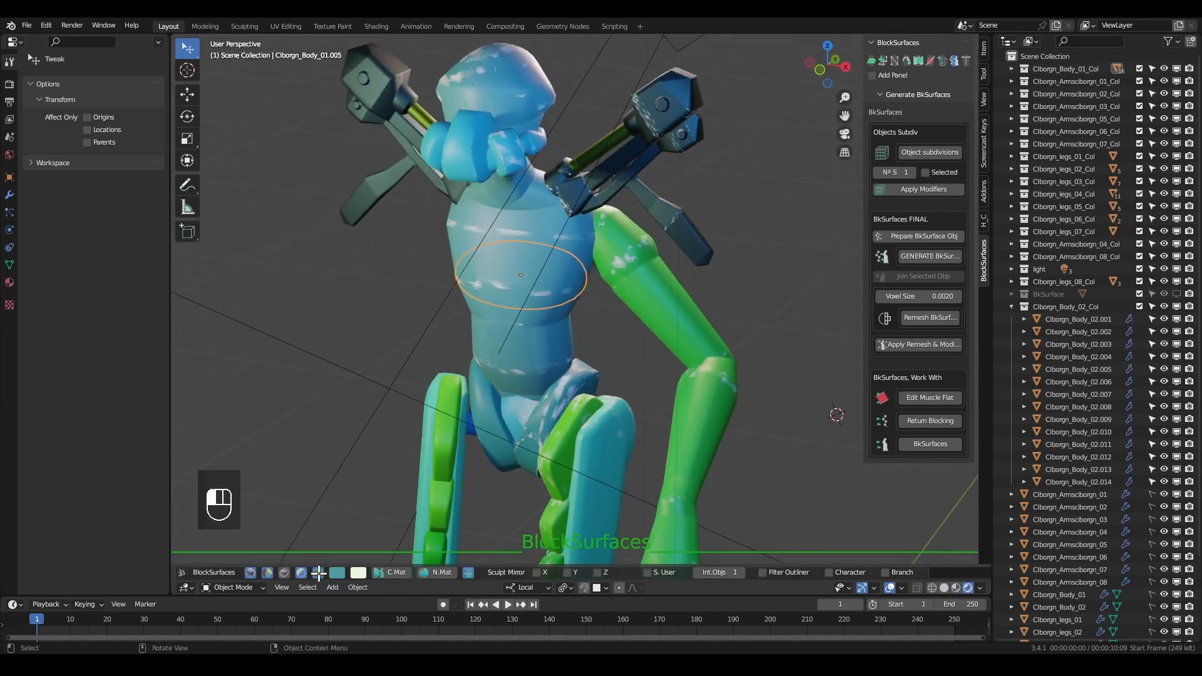
Turn off the worn-edge shader and hide the Extras overlay in the viewport
{"action": "left_click", "coordinate": [320, 572]}
{"action": "left_click", "coordinate": [313, 574]}
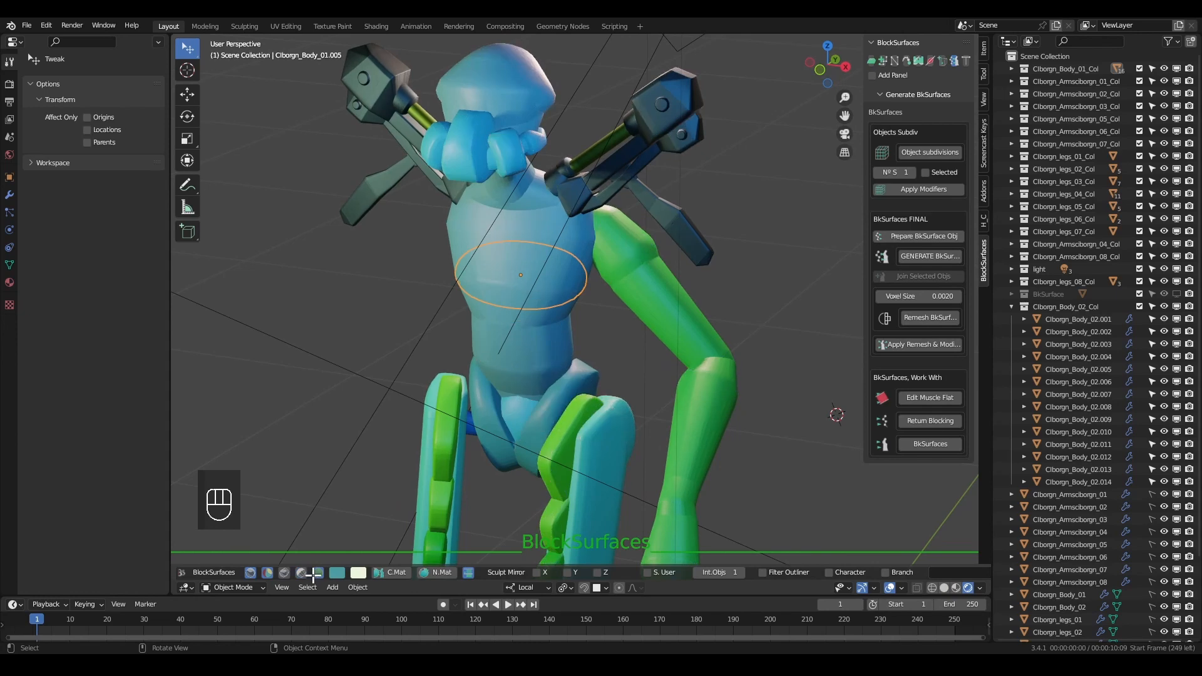
{"action": "middle_click_drag", "start_coordinate": [542, 301], "coordinate": [617, 338]}
{"action": "left_click", "coordinate": [902, 588]}
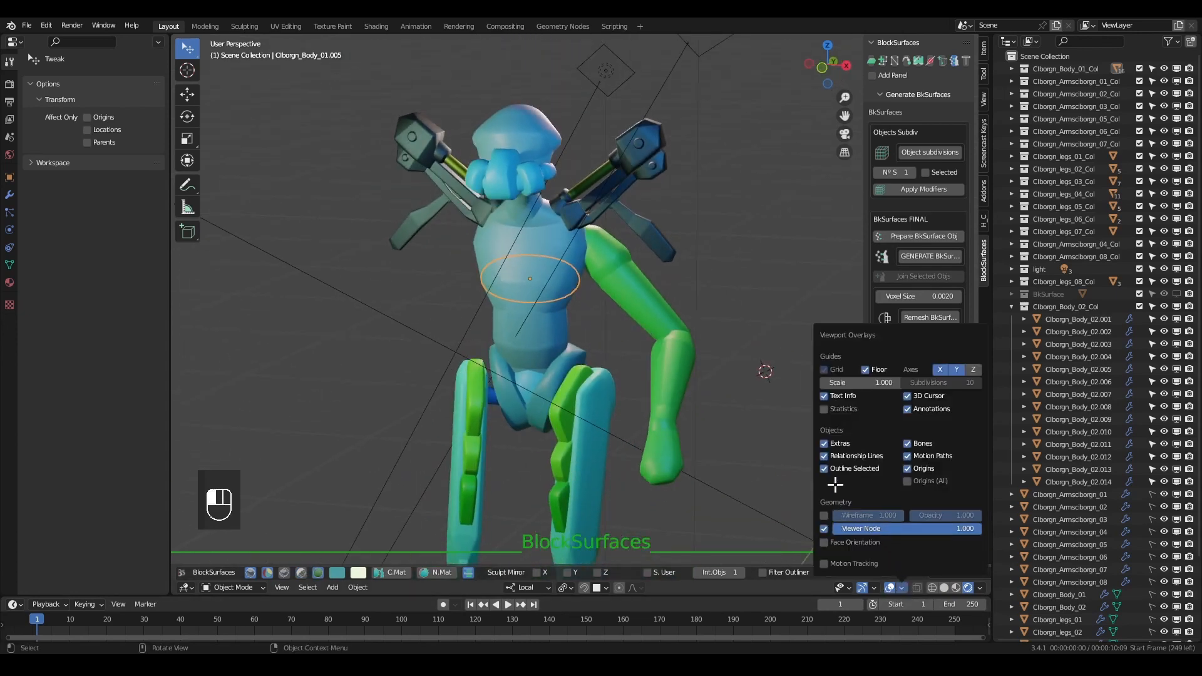
{"action": "left_click", "coordinate": [825, 444]}
{"action": "middle_click_drag", "start_coordinate": [742, 411], "coordinate": [726, 364]}
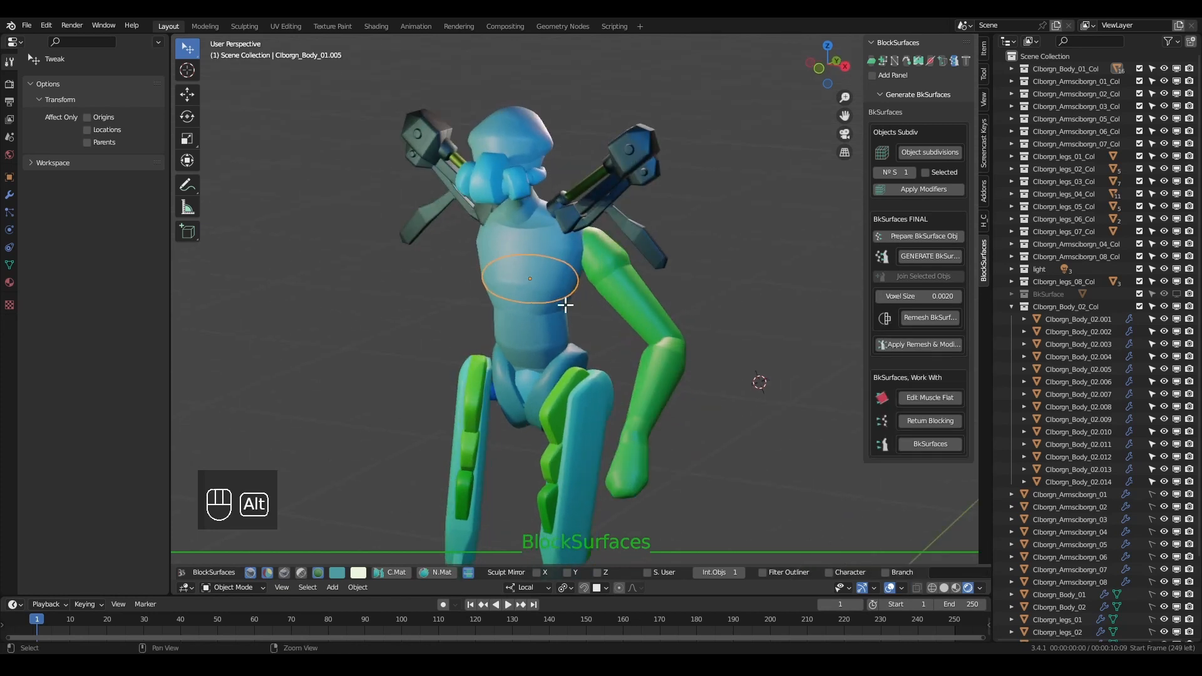
{"action": "middle_click_drag", "start_coordinate": [566, 304], "coordinate": [493, 446], "text": "alt"}
Select the shoulder block of the new arm and change the arm's material colour to red
{"action": "left_click", "coordinate": [652, 267]}
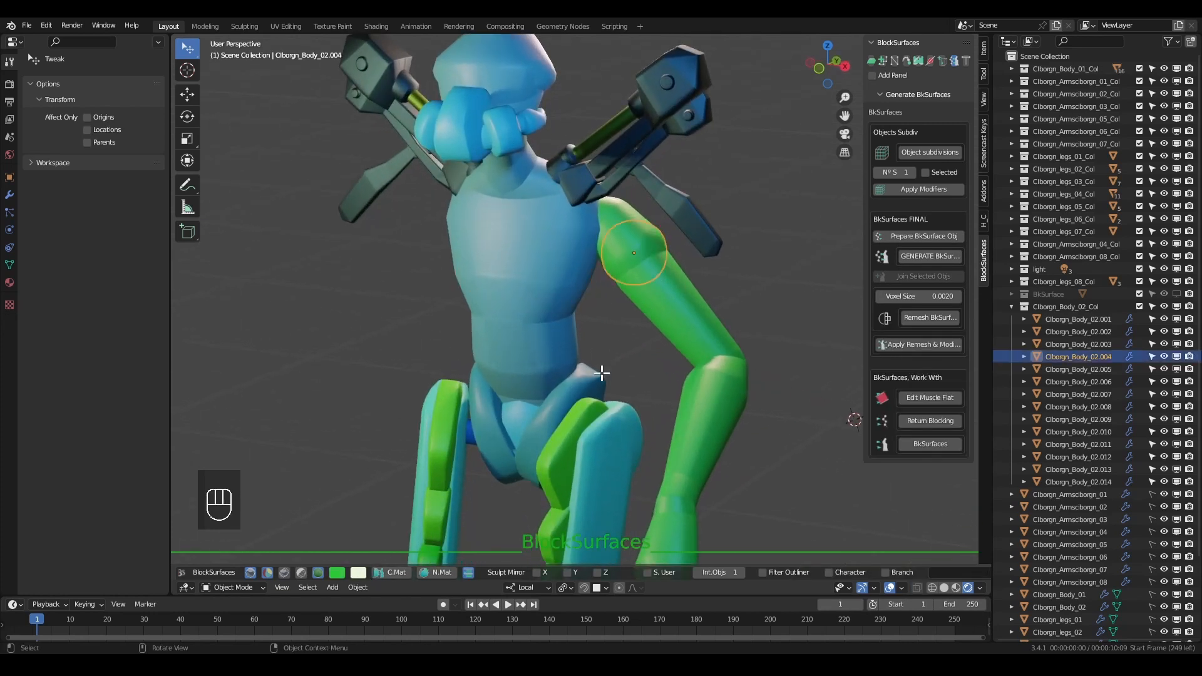
{"action": "left_click", "coordinate": [337, 572]}
{"action": "left_click", "coordinate": [379, 449]}
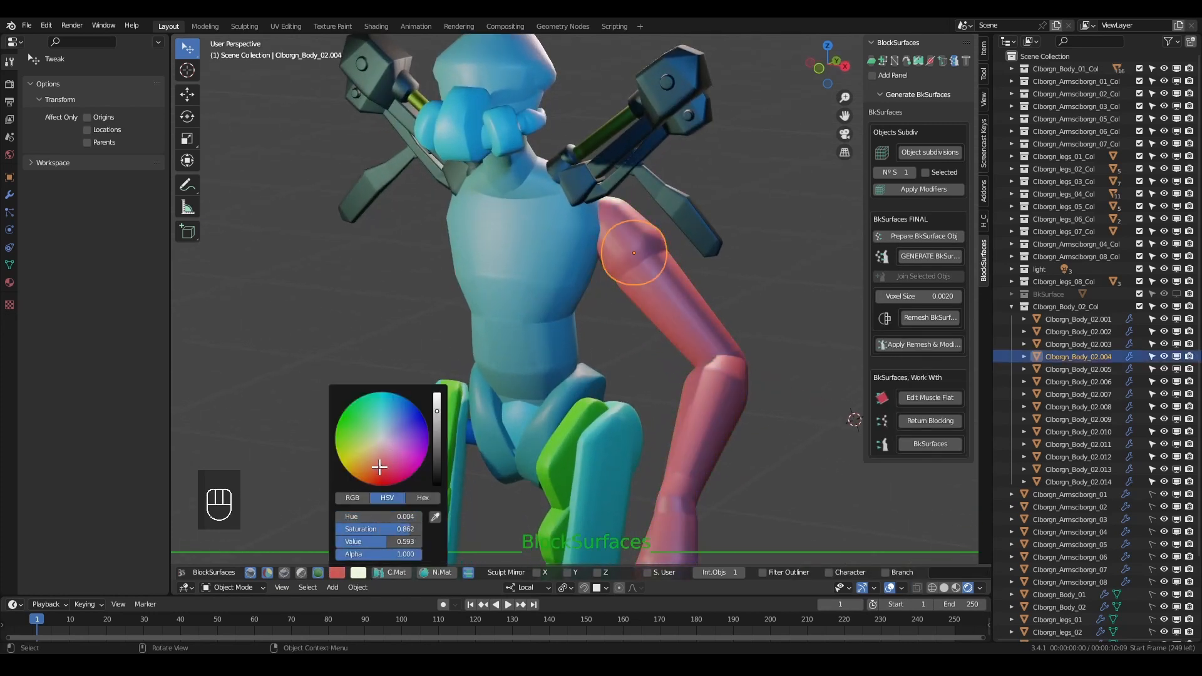
{"action": "middle_click_drag", "start_coordinate": [687, 316], "coordinate": [686, 309]}
Select the arm's overall surface object and give its material a yellow base colour and a Metallic value of 1
{"action": "key", "text": "alt+v"}
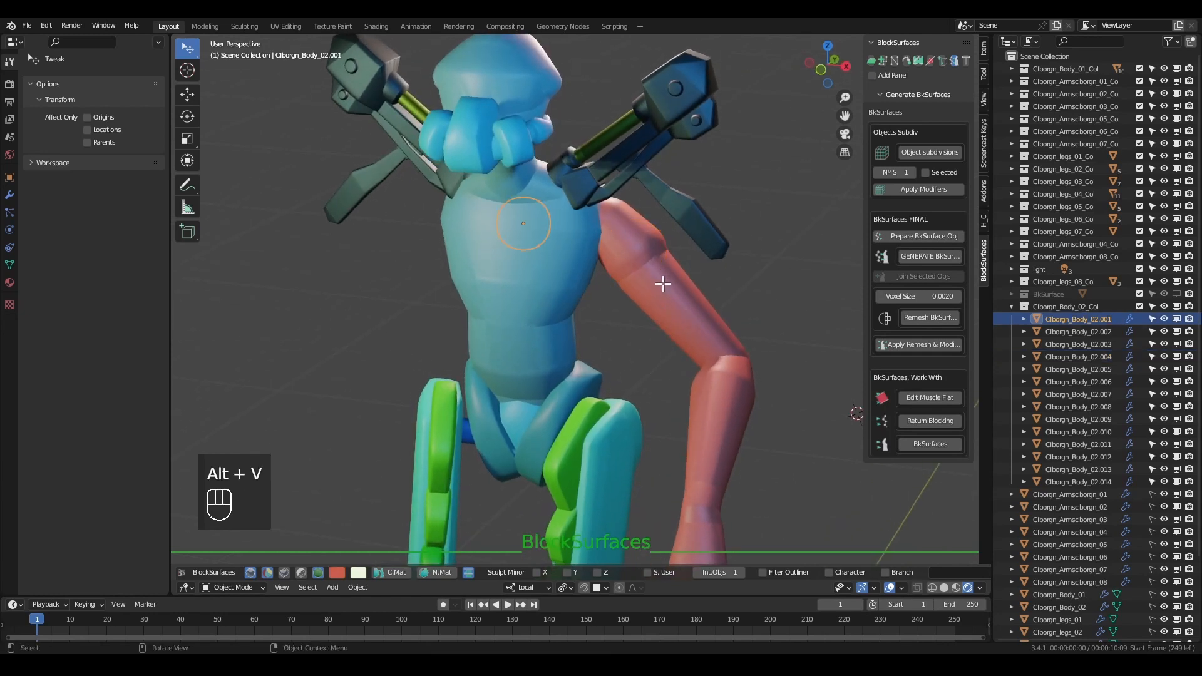
{"action": "key", "text": "alt+v"}
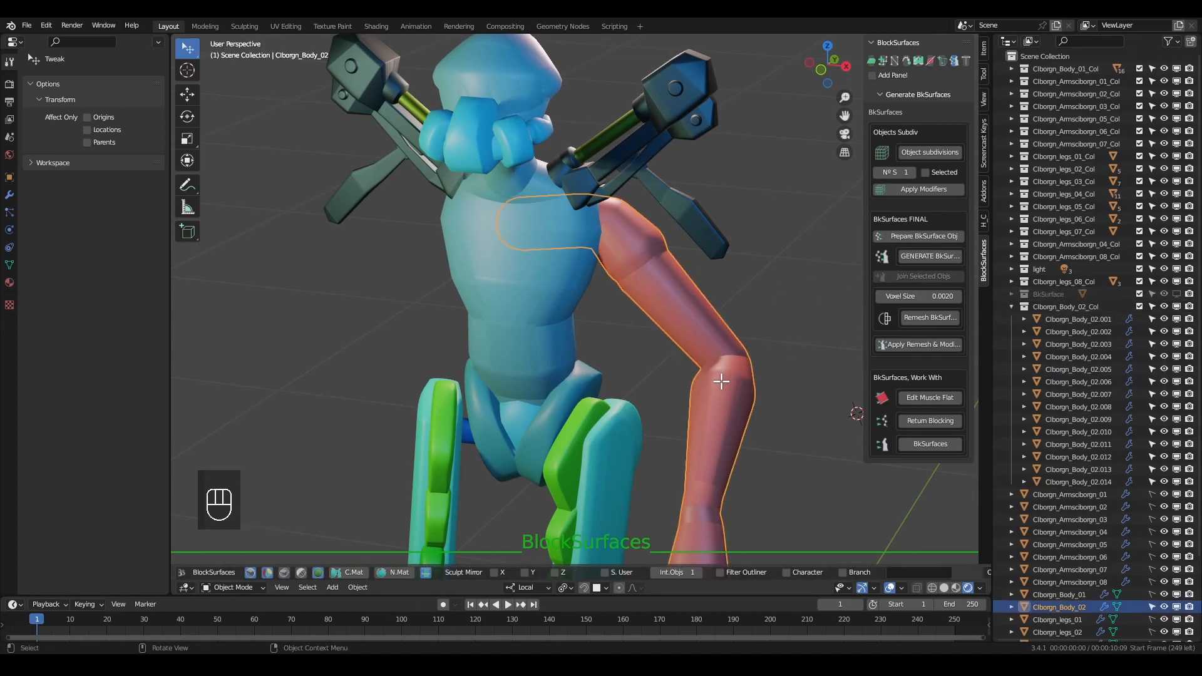
{"action": "key", "text": "alt+2"}
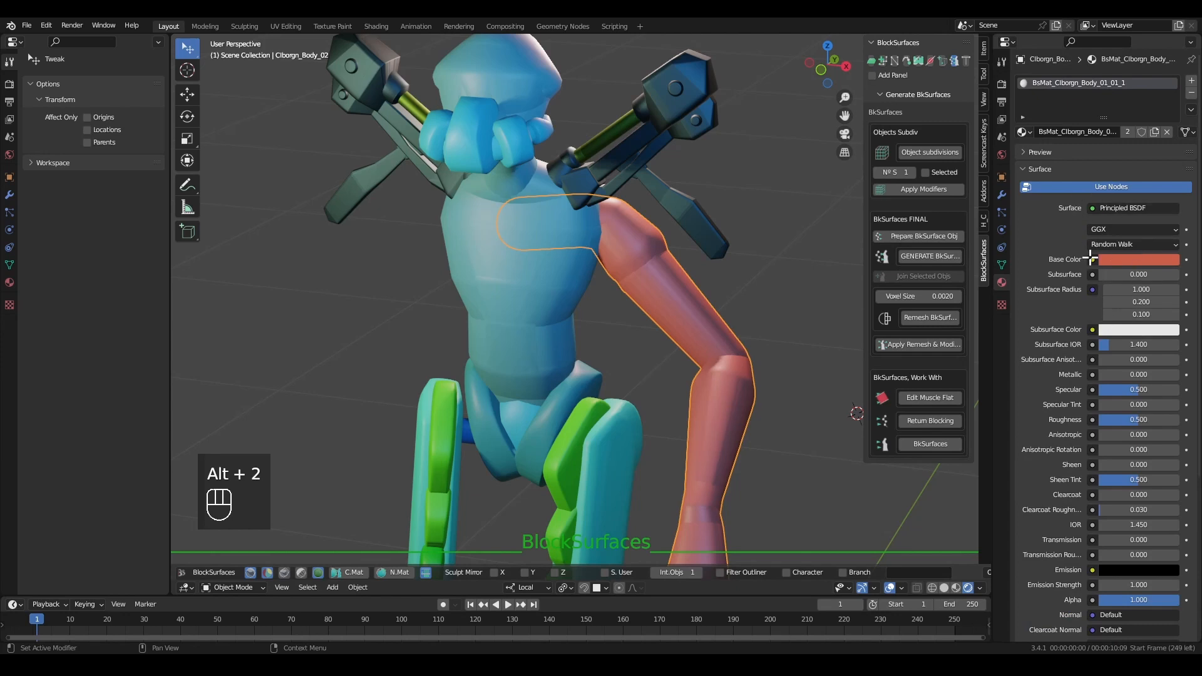
{"action": "left_click", "coordinate": [1137, 259]}
{"action": "mouse_move", "coordinate": [1100, 164]}
{"action": "left_mouse_down"}
{"action": "mouse_move", "coordinate": [1089, 142]}
{"action": "mouse_move", "coordinate": [1100, 154]}
{"action": "left_mouse_up"}
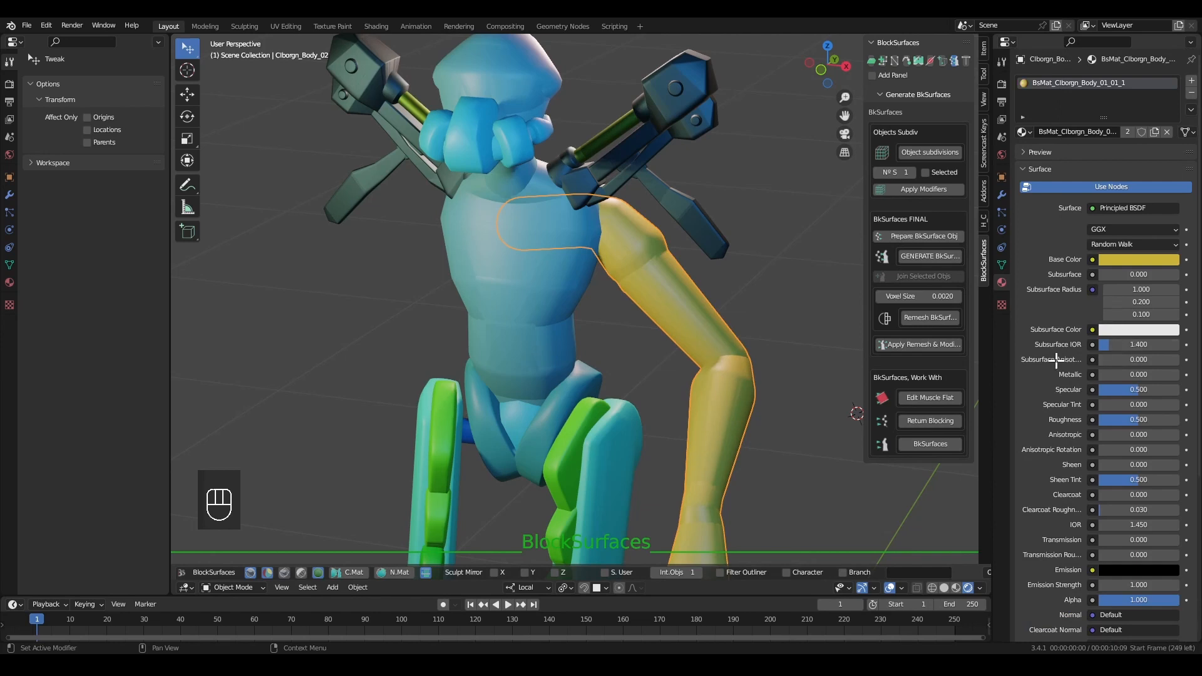
{"action": "left_click", "coordinate": [1154, 374]}
{"action": "type", "text": "1"}
{"action": "key", "text": "Return"}
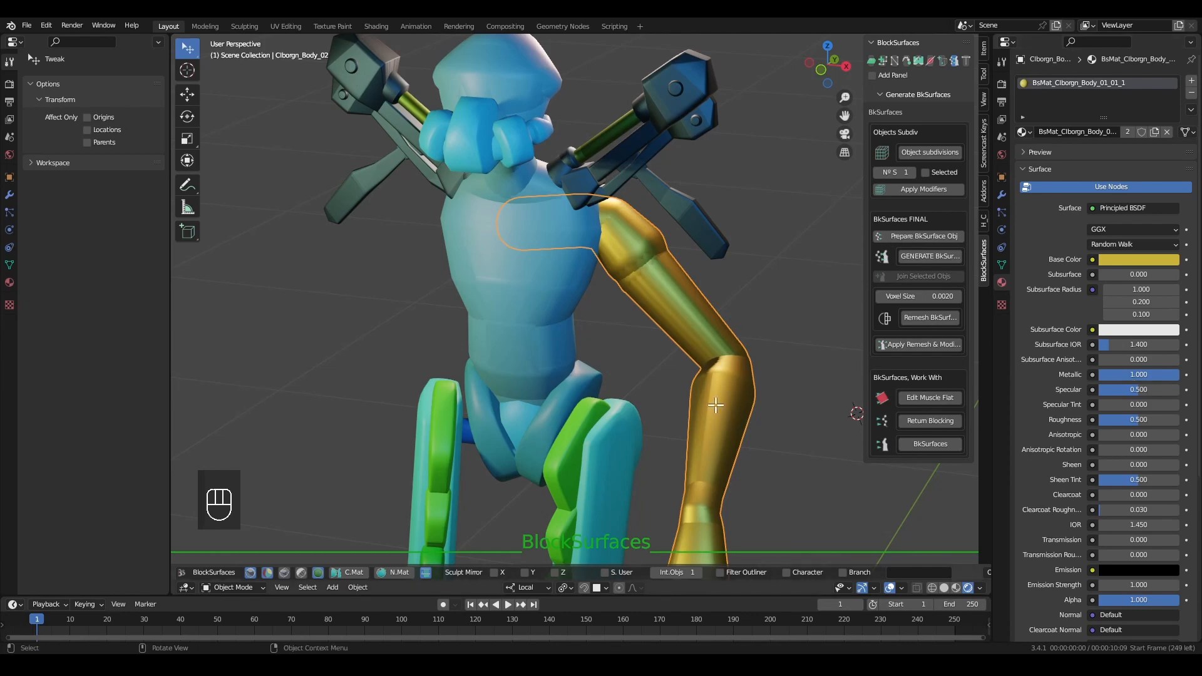
Examine the golden arm while switching the selection between its individual blocks and its overall surface object
{"action": "left_click_drag", "start_coordinate": [702, 401], "coordinate": [628, 384], "text": "alt"}
{"action": "left_click", "coordinate": [628, 384]}
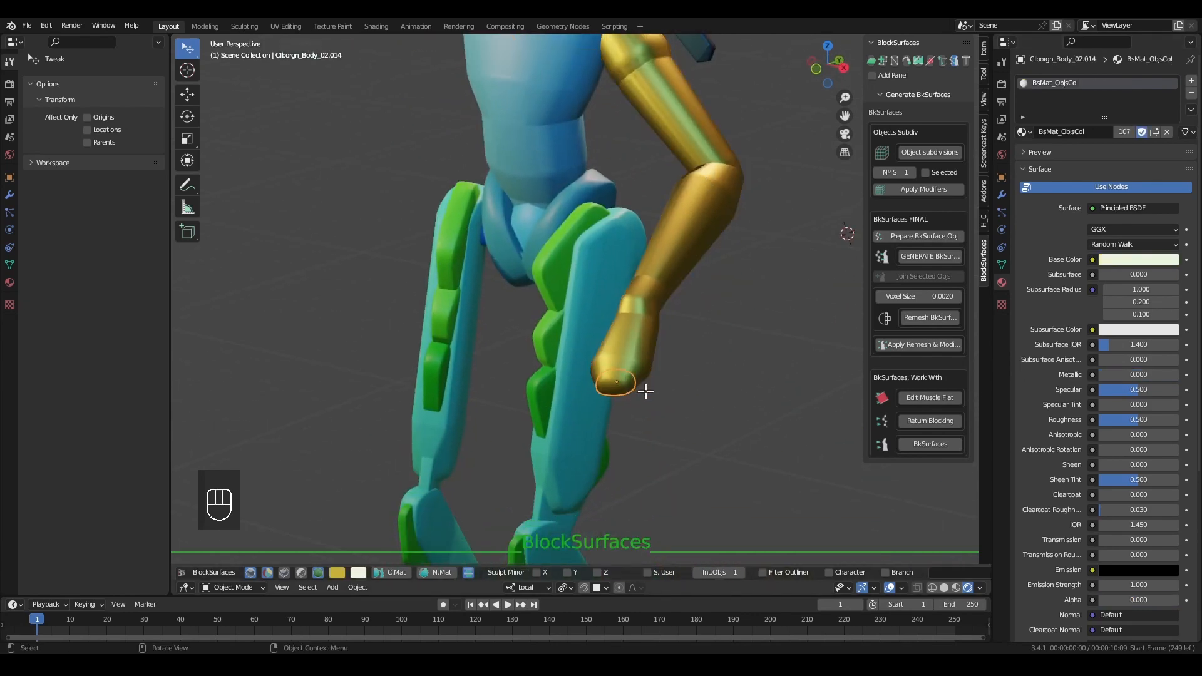
{"action": "left_click_drag", "start_coordinate": [677, 349], "coordinate": [660, 307], "text": "alt"}
{"action": "right_click_drag", "start_coordinate": [659, 307], "coordinate": [650, 316], "text": "alt"}
{"action": "mouse_move", "coordinate": [650, 316]}
{"action": "middle_mouse_down", "text": "alt"}
{"action": "mouse_move", "coordinate": [652, 374]}
{"action": "mouse_move", "coordinate": [635, 323]}
{"action": "middle_mouse_up", "text": "alt"}
{"action": "key", "text": "alt+v"}
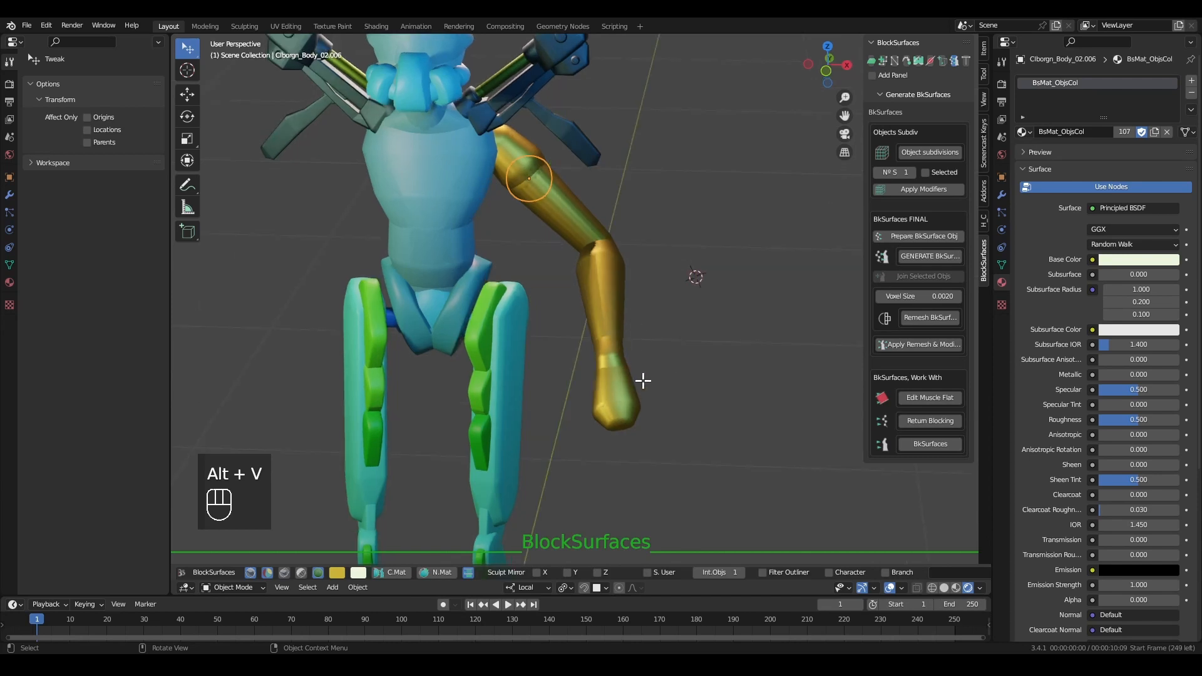
{"action": "key", "text": "alt+v"}
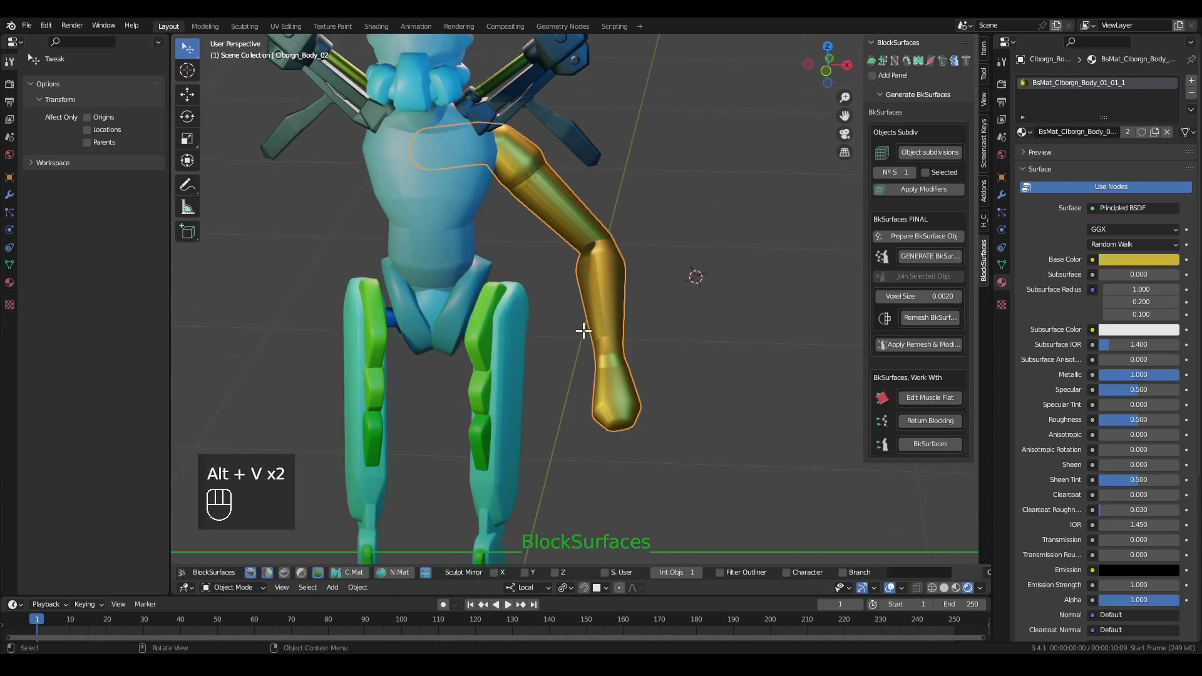
{"action": "middle_click_drag", "start_coordinate": [584, 331], "coordinate": [583, 336]}
{"action": "middle_click_drag", "start_coordinate": [673, 311], "coordinate": [630, 303]}
Extrude two more blocks from the arm's end, the first about 0.05 m away, and enlarge the last one
{"action": "key", "text": "alt+v"}
{"action": "middle_click_drag", "start_coordinate": [682, 427], "coordinate": [647, 384]}
{"action": "key", "text": "e"}
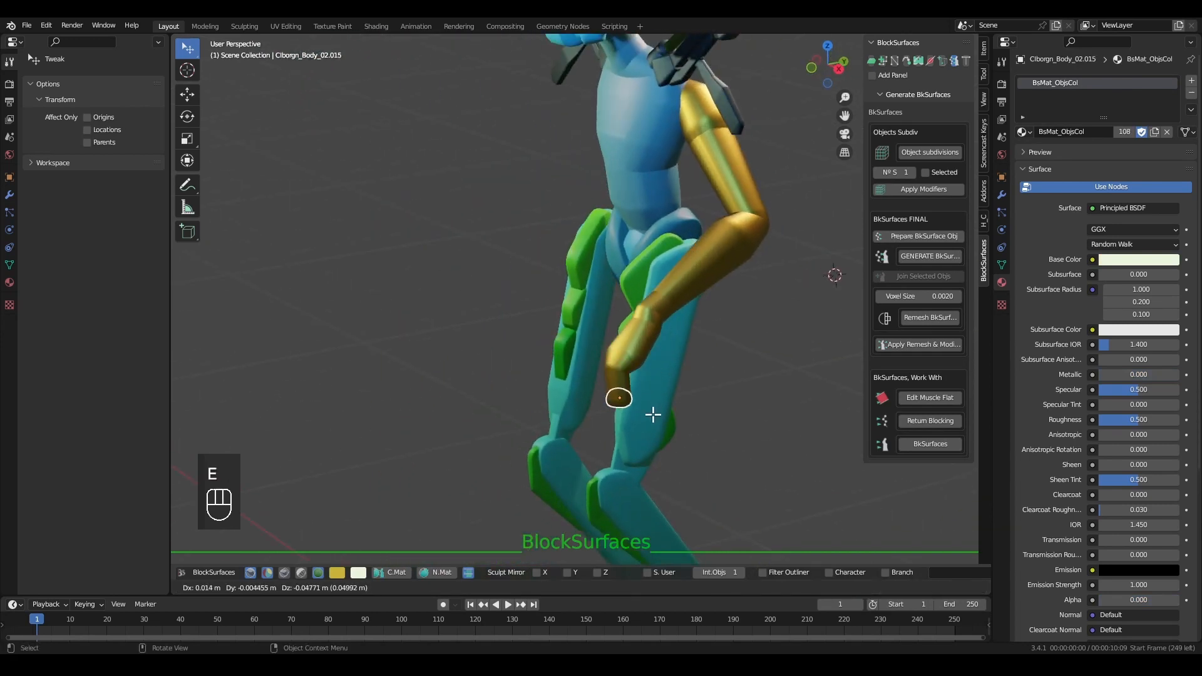
{"action": "left_click", "coordinate": [653, 417]}
{"action": "key", "text": "e"}
{"action": "left_click", "coordinate": [680, 473]}
{"action": "middle_click_drag", "start_coordinate": [679, 473], "coordinate": [664, 438]}
{"action": "key", "text": "s"}
{"action": "left_click", "coordinate": [749, 451]}
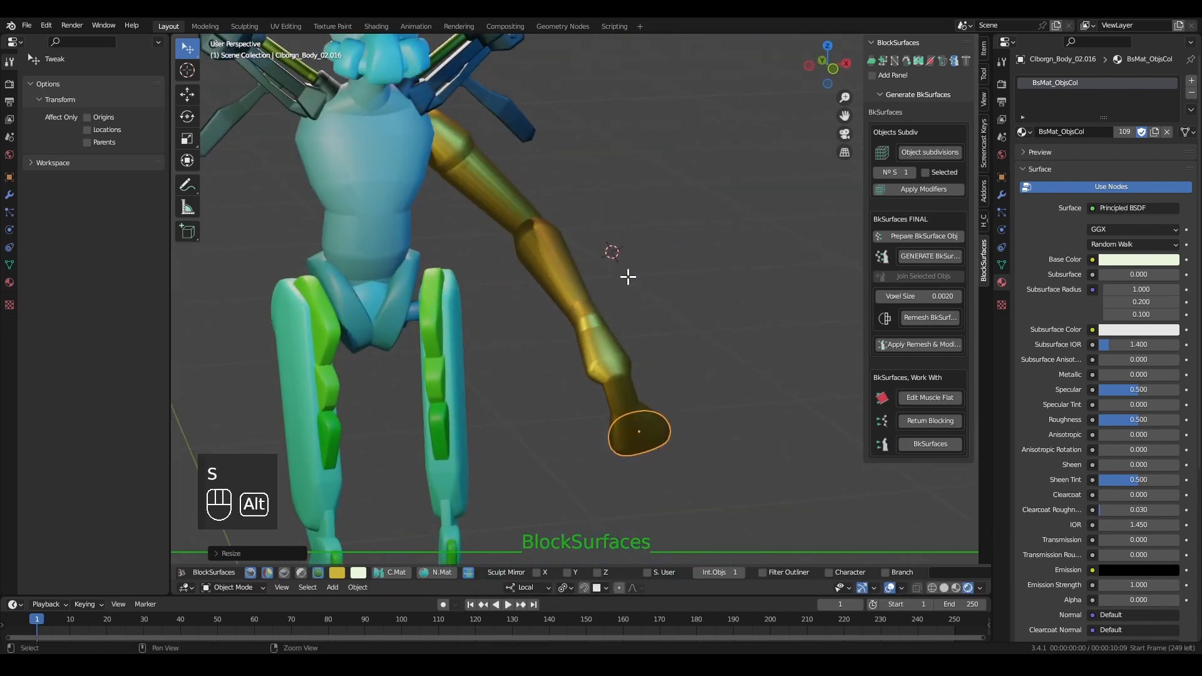
{"action": "middle_click_drag", "start_coordinate": [629, 276], "coordinate": [691, 401]}
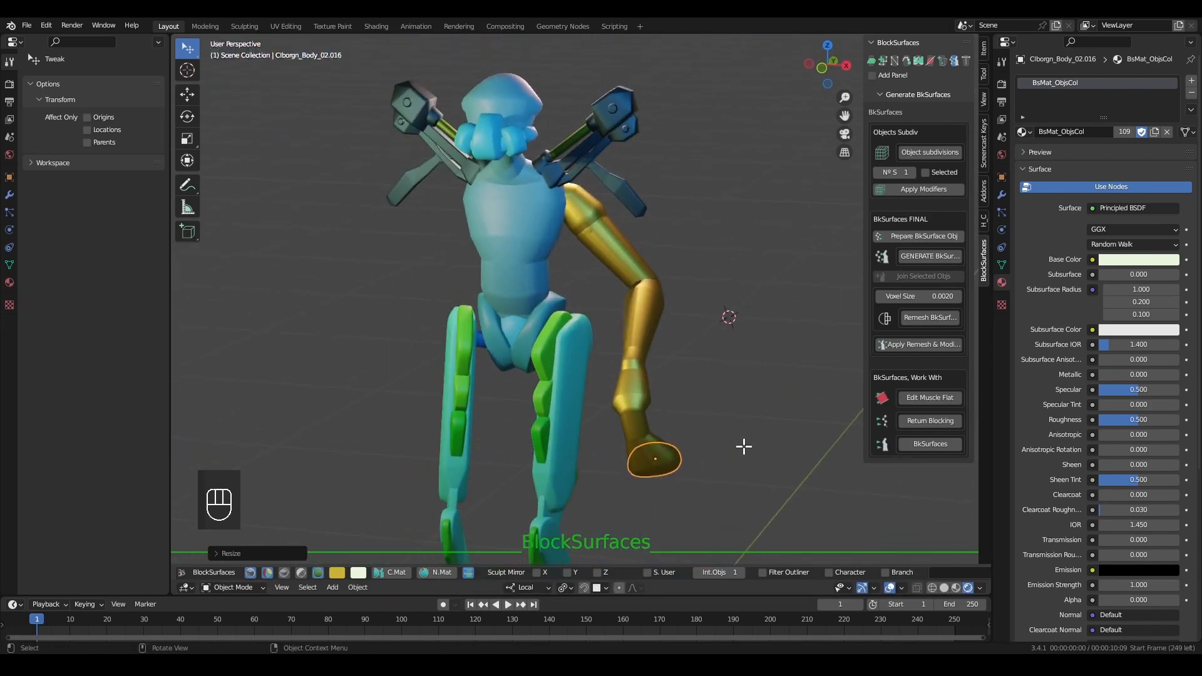
Toggle the worn-edge shader on and off to compare the robot's rendered surfaces
{"action": "left_click", "coordinate": [301, 572]}
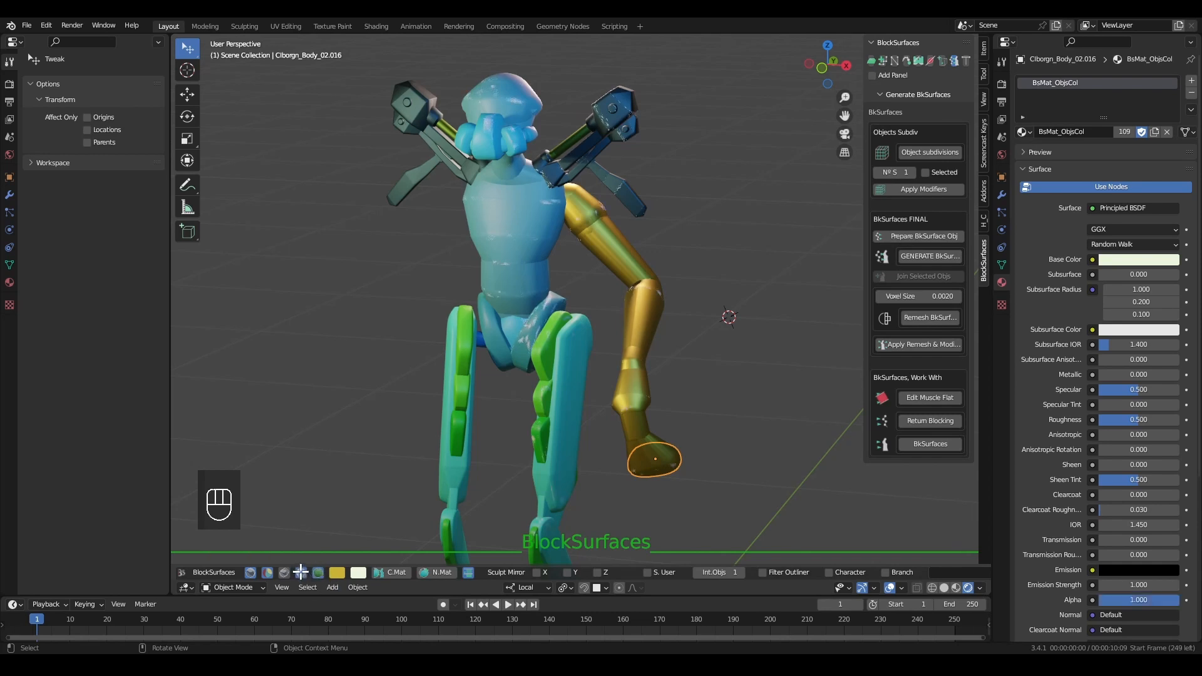
{"action": "left_click", "coordinate": [301, 572]}
{"action": "left_click", "coordinate": [301, 572]}
{"action": "left_click", "coordinate": [301, 571]}
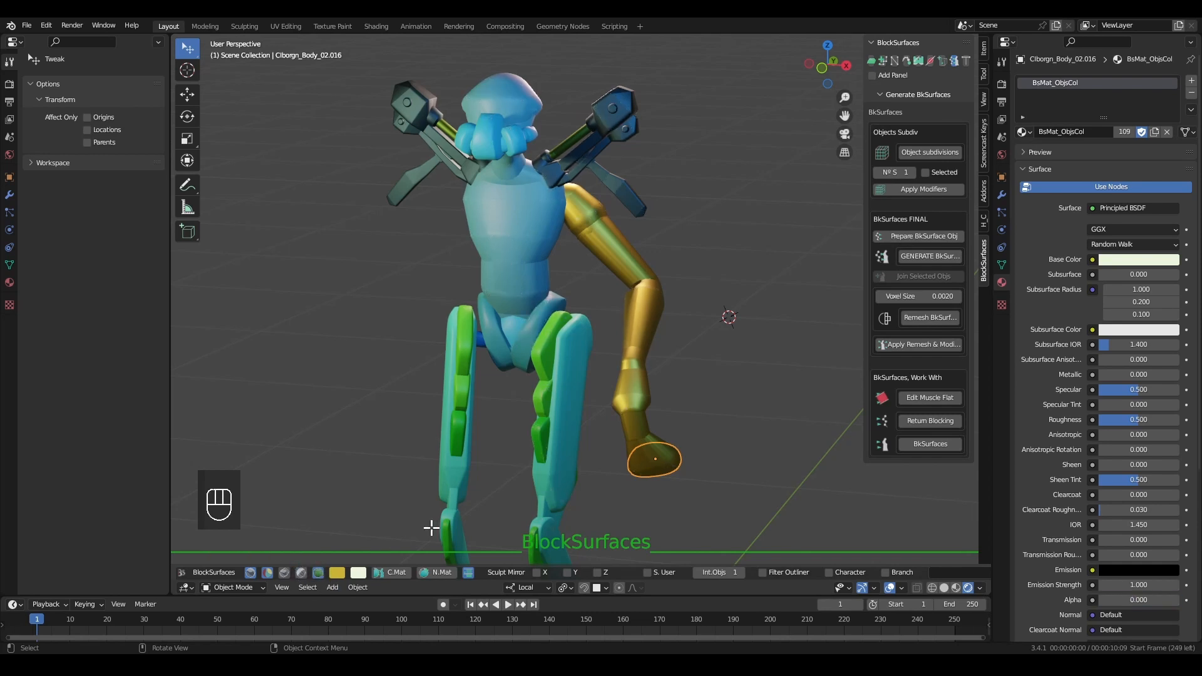
Set the torso surface material's Subsurface to 1, make its Subsurface Color red, and reduce Subsurface to 0.198
{"action": "left_click", "coordinate": [724, 414]}
{"action": "middle_click_drag", "start_coordinate": [724, 415], "coordinate": [702, 354]}
{"action": "right_click_drag", "start_coordinate": [702, 353], "coordinate": [639, 354], "text": "alt"}
{"action": "middle_click_drag", "start_coordinate": [639, 355], "coordinate": [703, 397], "text": "alt"}
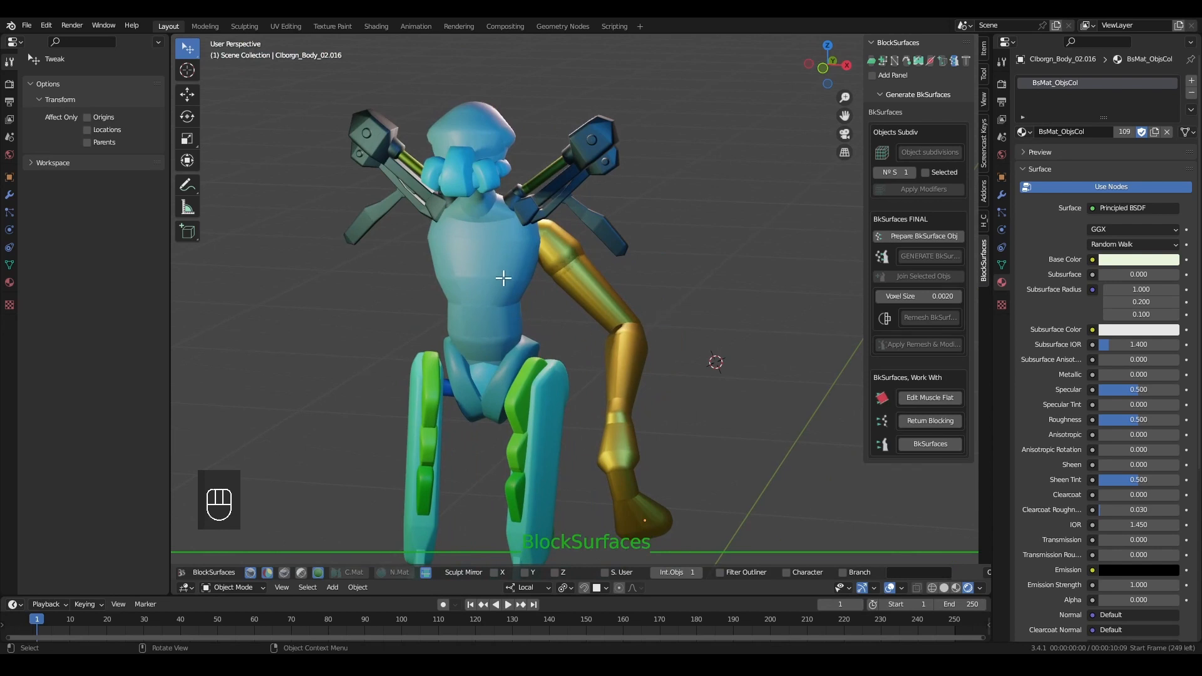
{"action": "left_click", "coordinate": [518, 319]}
{"action": "key", "text": "alt+v"}
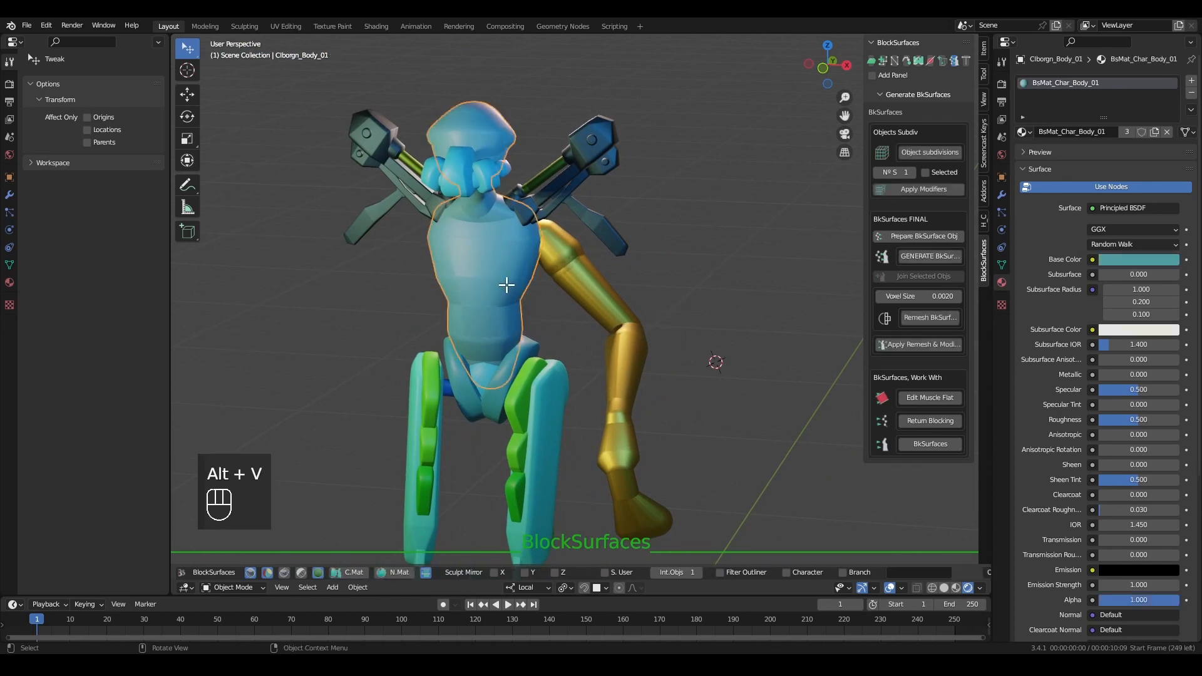
{"action": "left_click", "coordinate": [1128, 275]}
{"action": "type", "text": "1"}
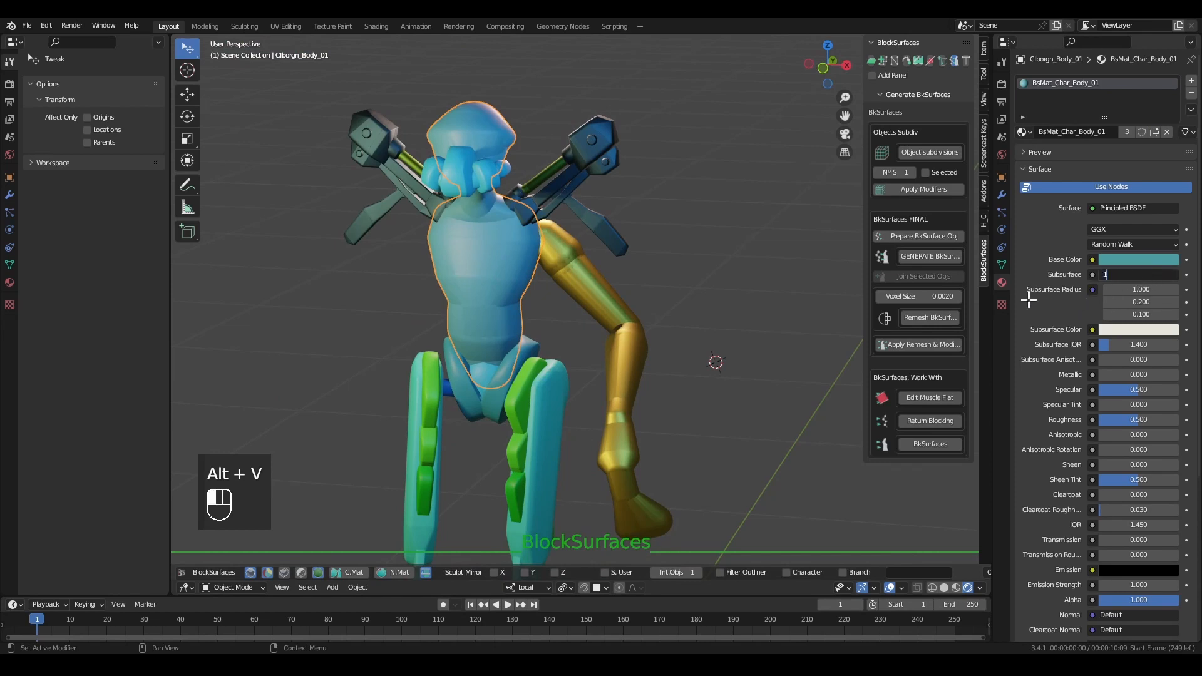
{"action": "key", "text": "Return"}
{"action": "left_click", "coordinate": [1136, 329]}
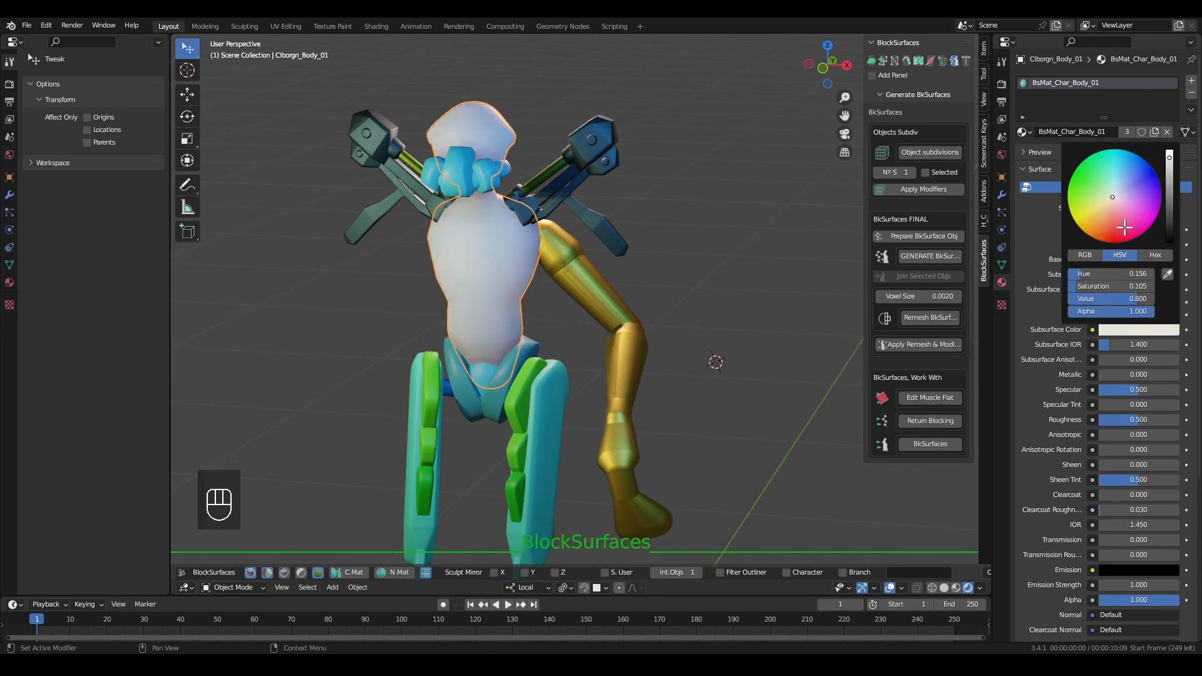
{"action": "left_click_drag", "start_coordinate": [1124, 228], "coordinate": [1073, 276]}
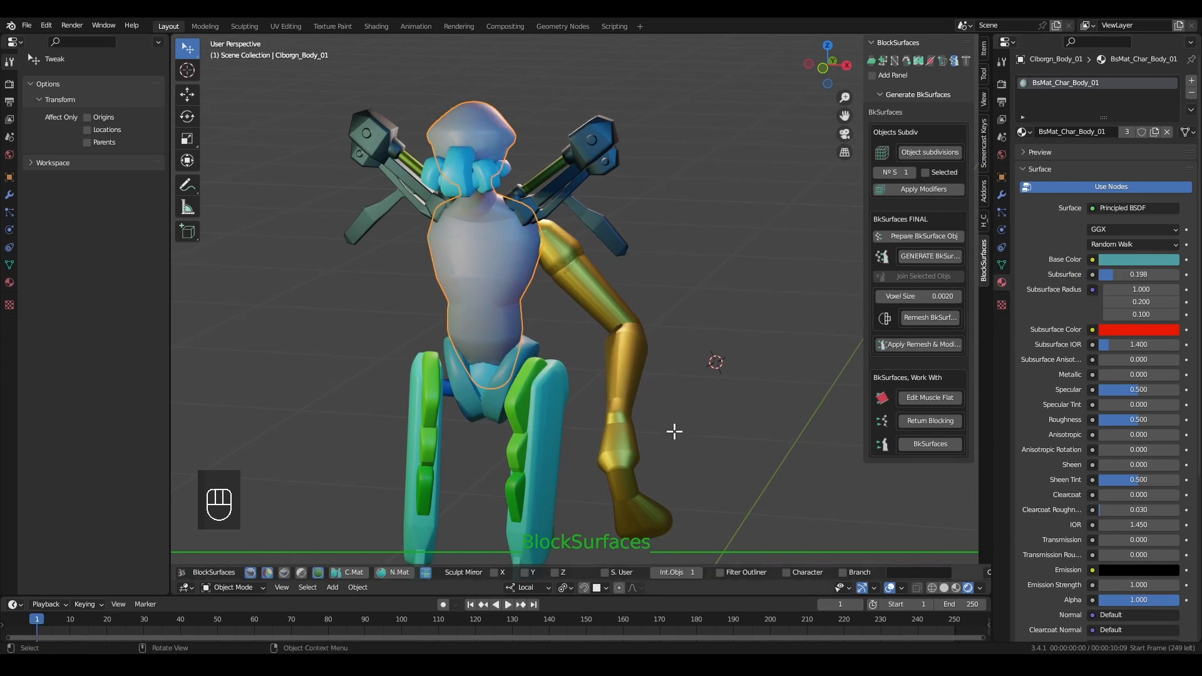
Copy the torso's material to the new arm and the outer leg surfaces by way of their blocks
{"action": "key", "text": "alt+v"}
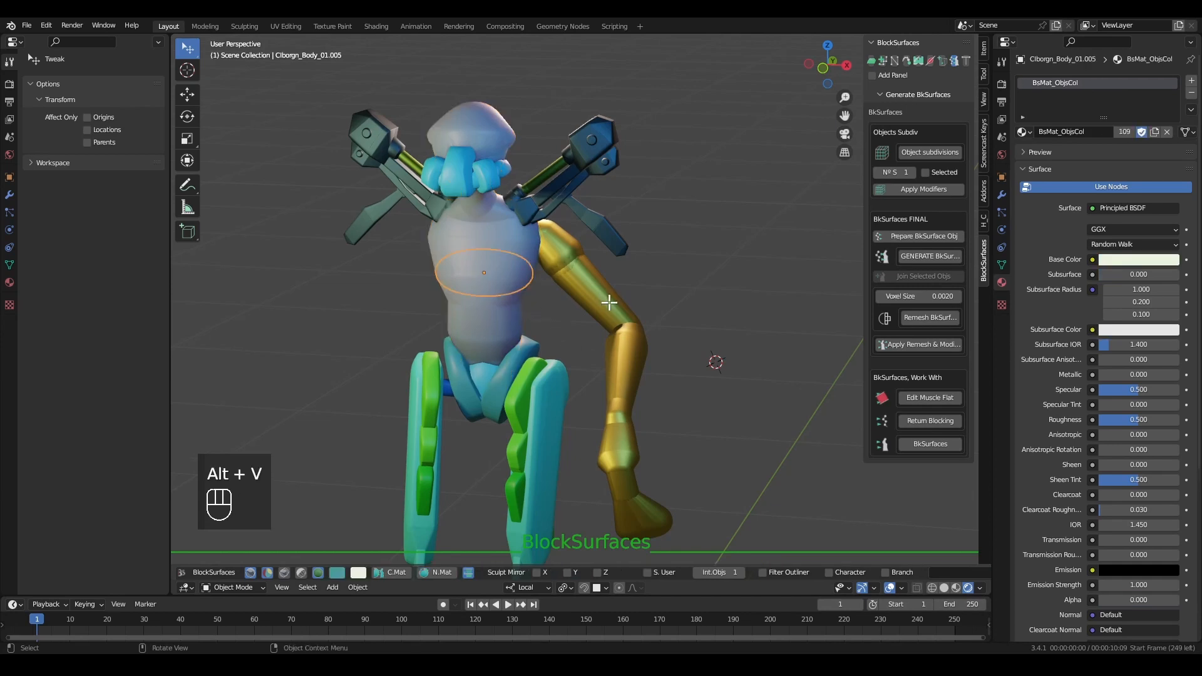
{"action": "key", "text": "g"}
{"action": "key", "text": "Escape"}
{"action": "left_click", "coordinate": [575, 258]}
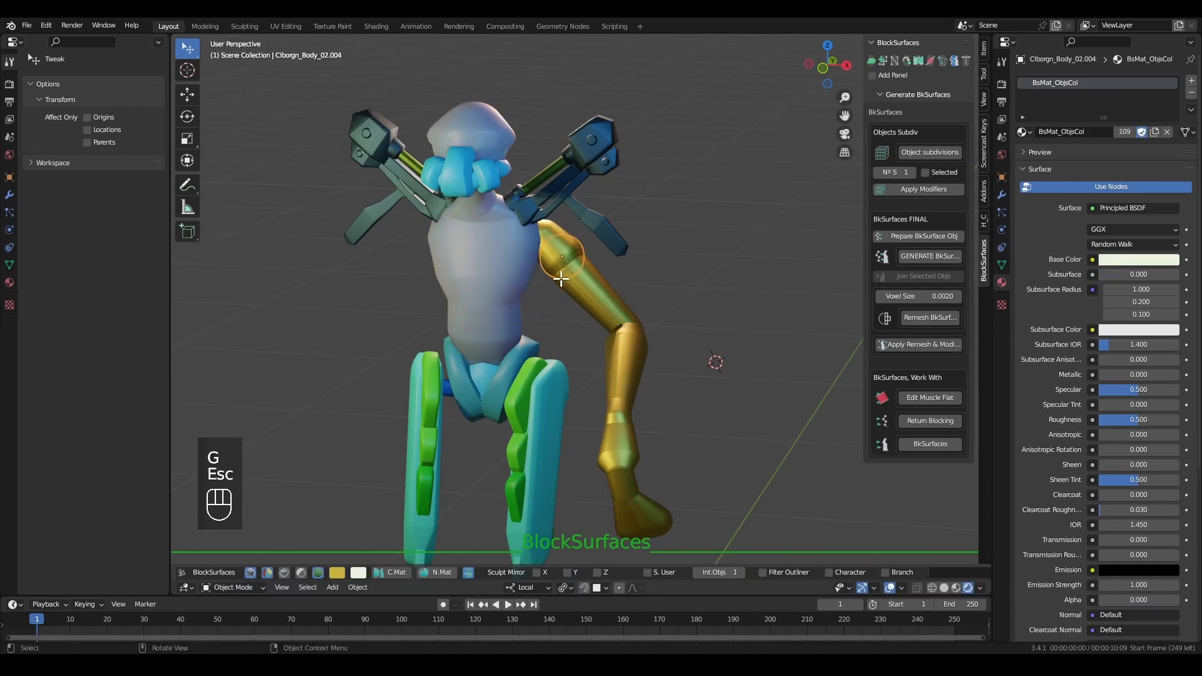
{"action": "left_click", "coordinate": [505, 275], "text": "shift"}
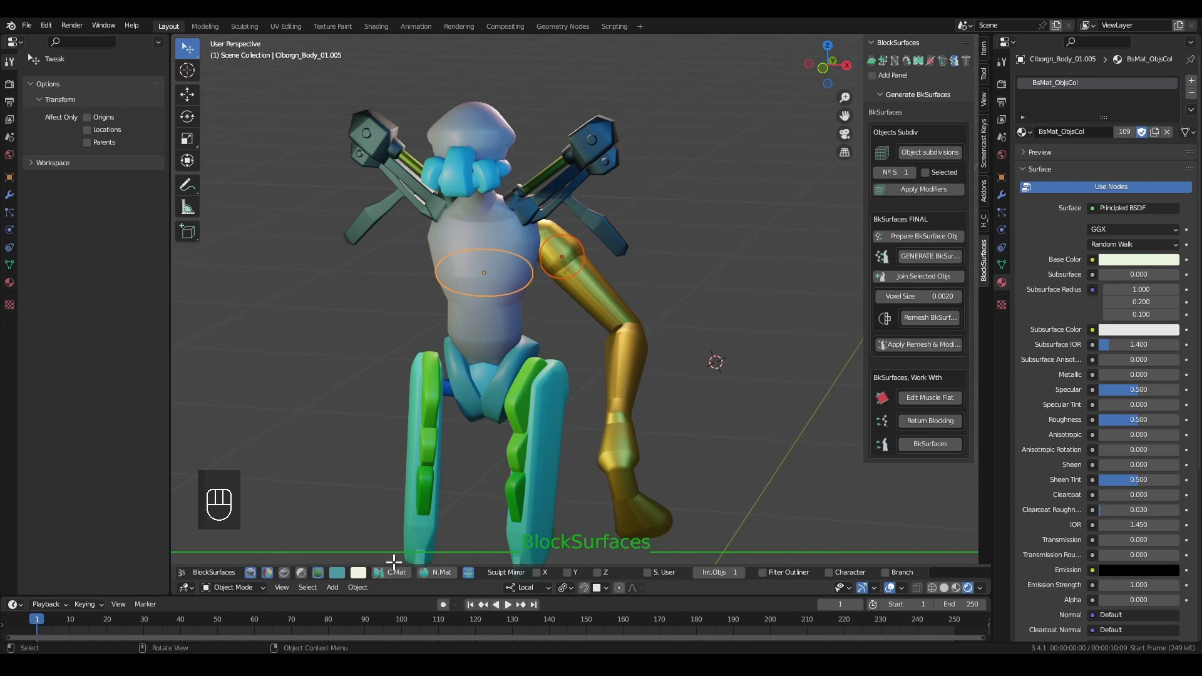
{"action": "left_click", "coordinate": [564, 375], "text": "shift"}
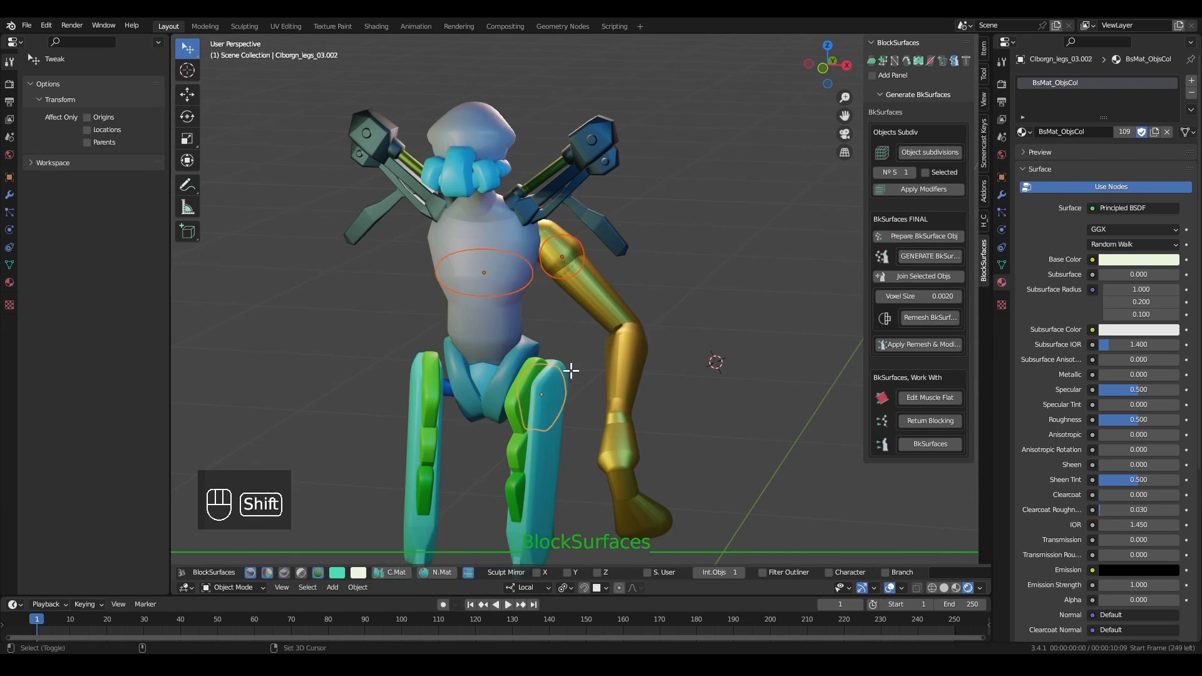
{"action": "left_click", "coordinate": [504, 274], "text": "shift"}
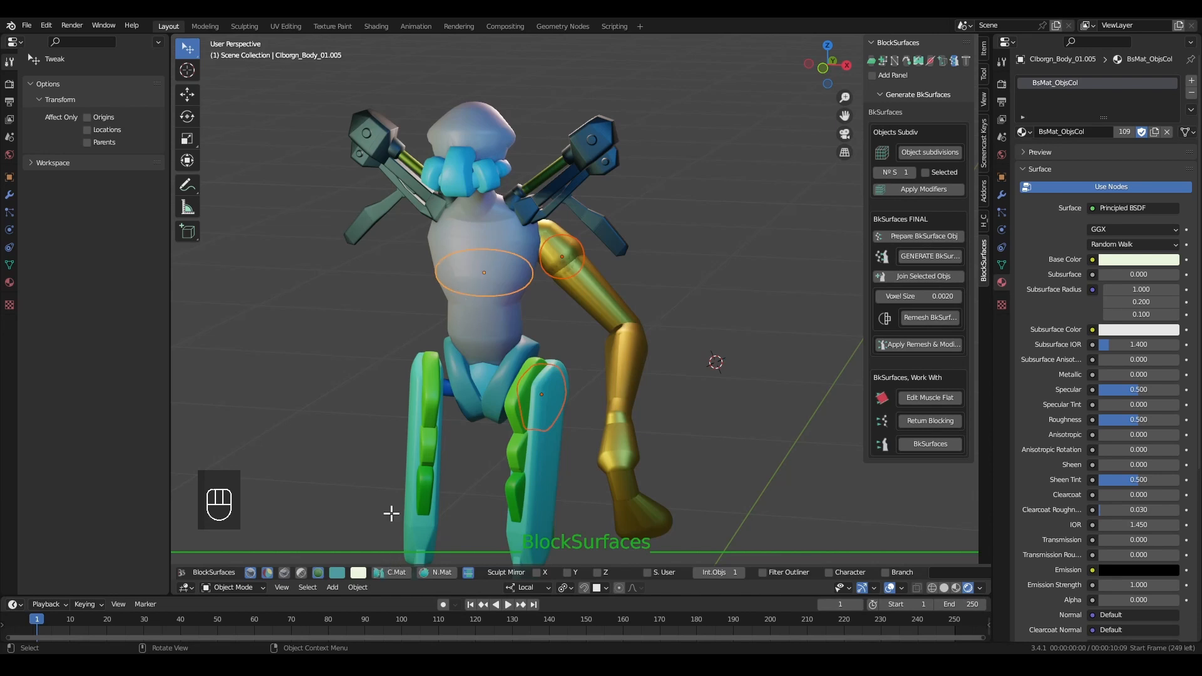
{"action": "left_click", "coordinate": [393, 573]}
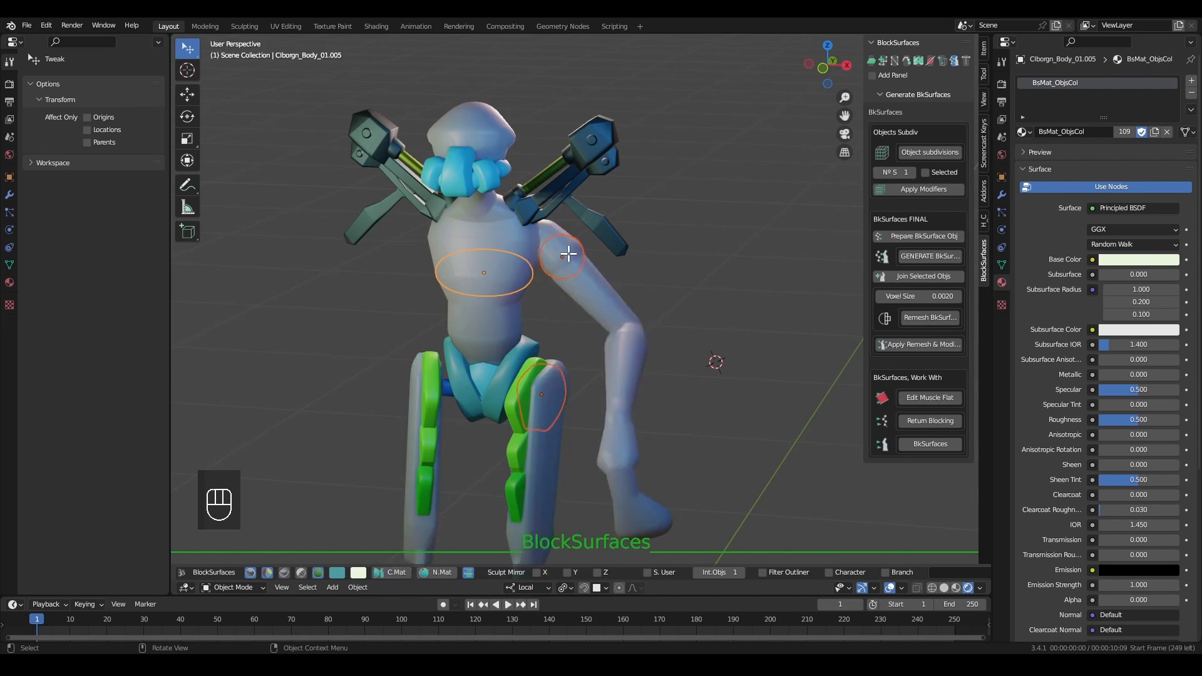
Copy the dark mechanical shoulder-arm material to the outer leg surfaces
{"action": "left_click", "coordinate": [554, 437]}
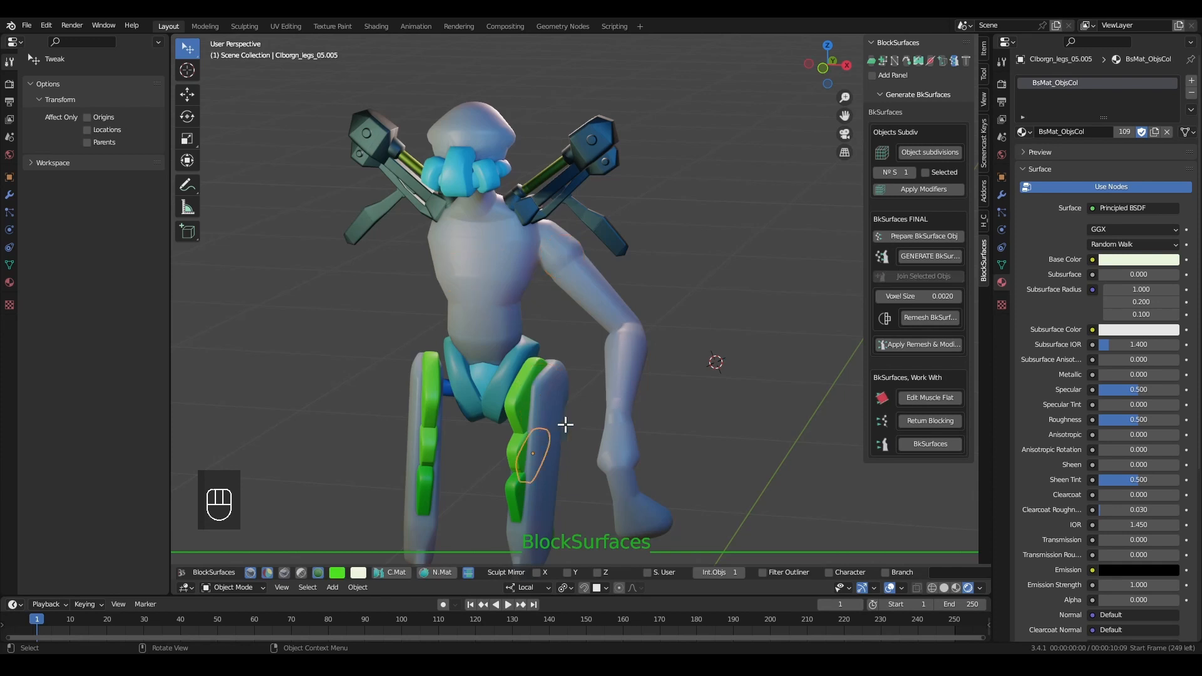
{"action": "left_click", "coordinate": [564, 381]}
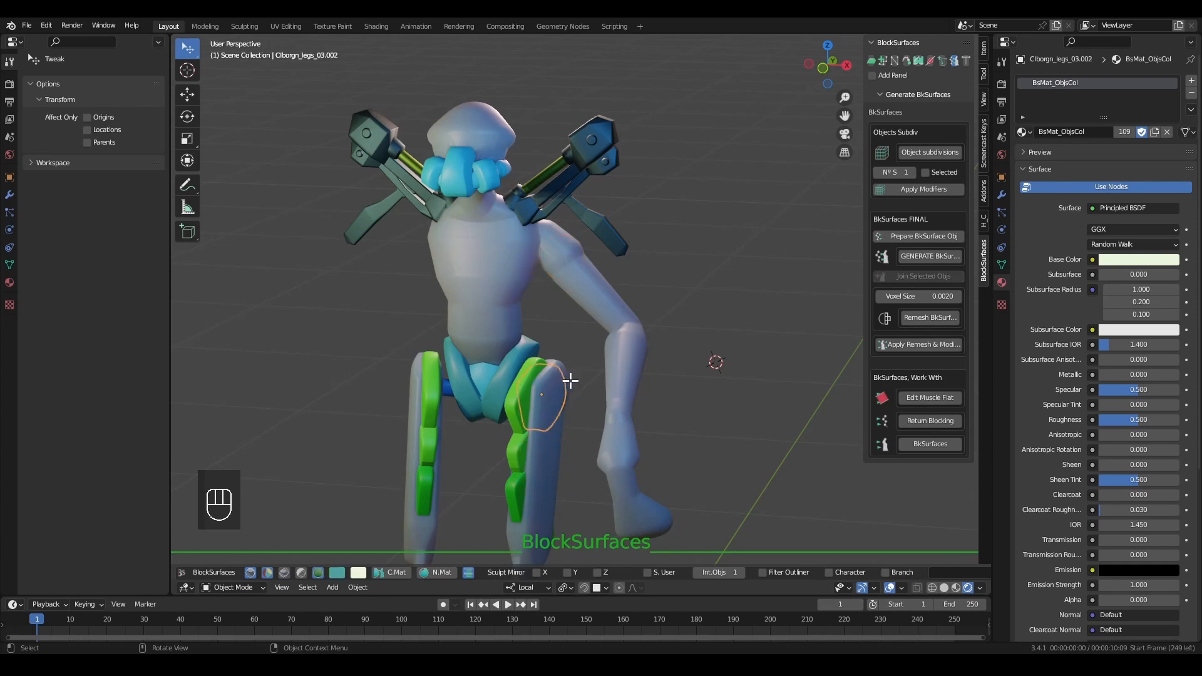
{"action": "left_click", "coordinate": [617, 129], "text": "shift"}
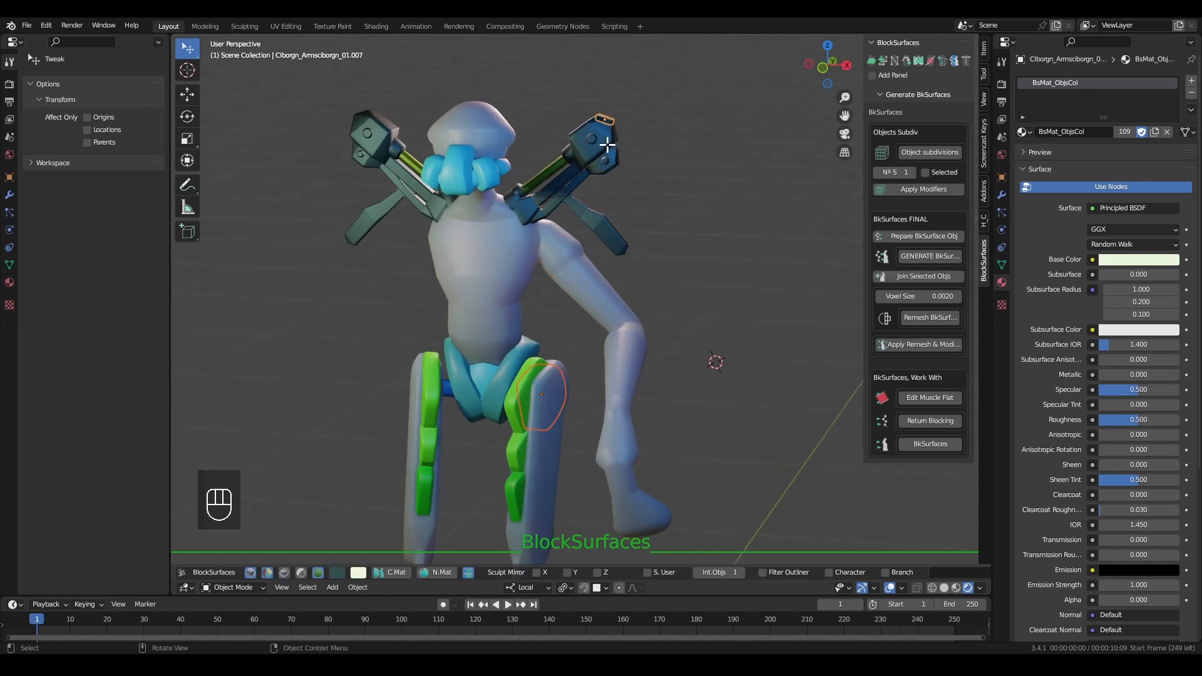
{"action": "left_click", "coordinate": [611, 144]}
{"action": "left_click", "coordinate": [560, 376]}
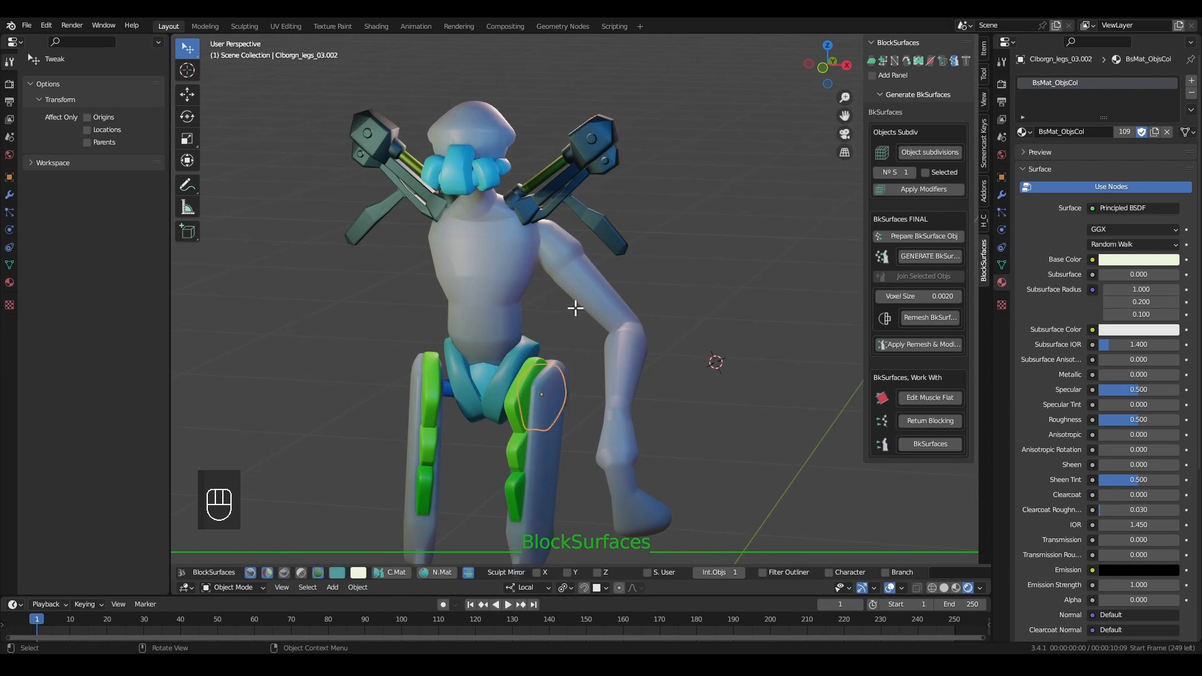
{"action": "left_click", "coordinate": [608, 150], "text": "shift"}
{"action": "left_click", "coordinate": [391, 572]}
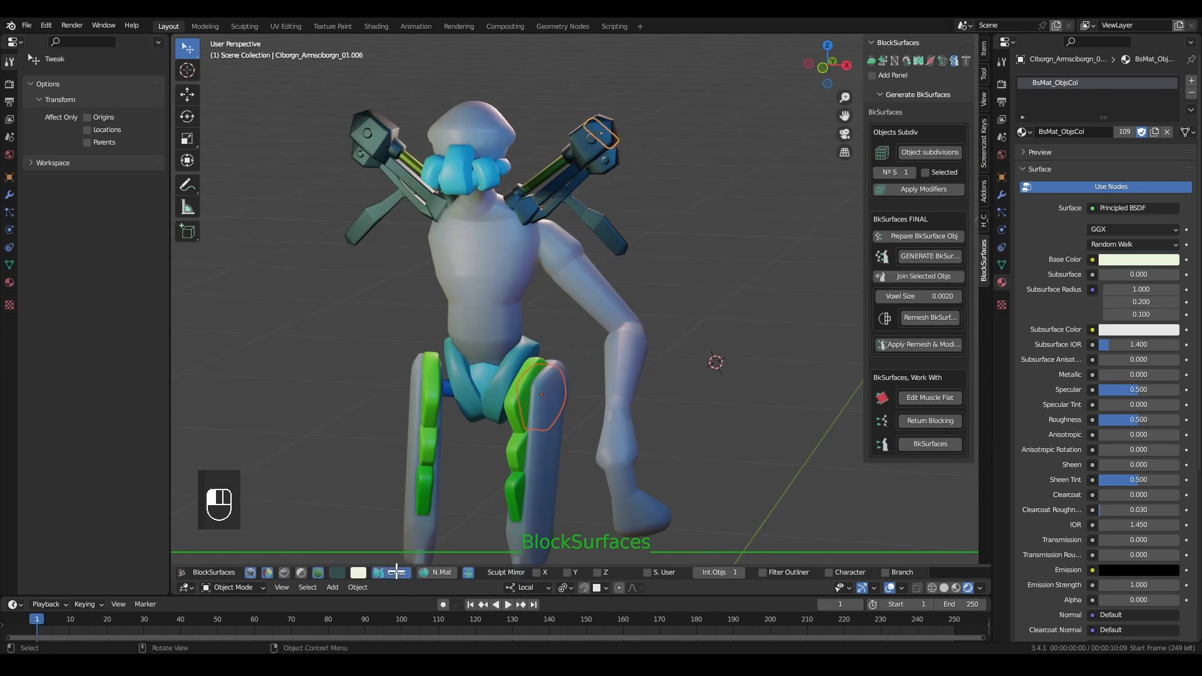
Copy the dark mechanical arm material to the green upper-thigh and shin pieces and the light-blue hip pieces
{"action": "middle_click_drag", "start_coordinate": [620, 440], "coordinate": [642, 408]}
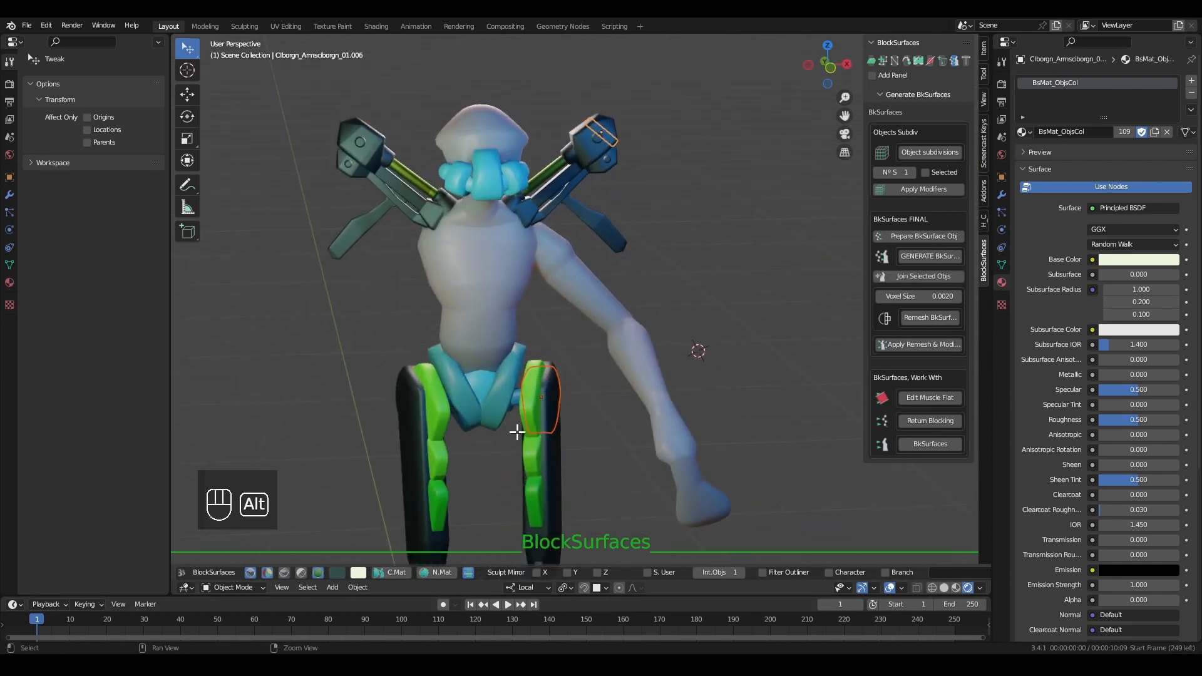
{"action": "right_click_drag", "start_coordinate": [518, 433], "coordinate": [559, 340], "text": "alt"}
{"action": "middle_click_drag", "start_coordinate": [558, 341], "coordinate": [544, 409]}
{"action": "left_click", "coordinate": [521, 355]}
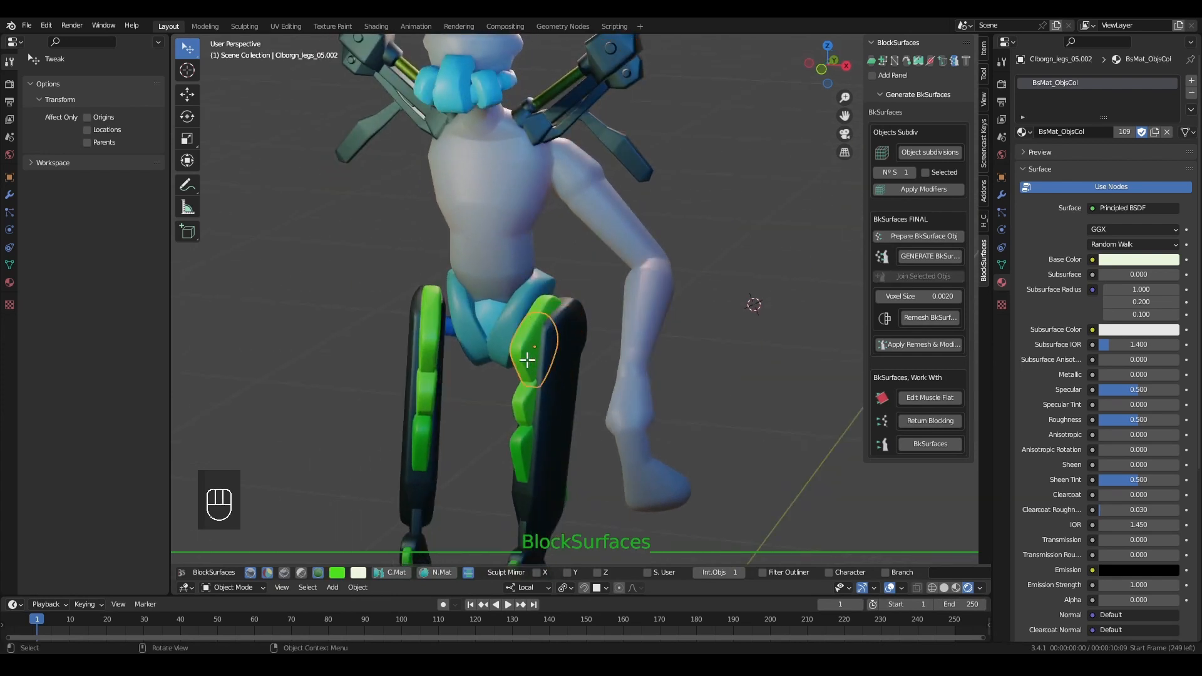
{"action": "left_click", "coordinate": [491, 326], "text": "shift"}
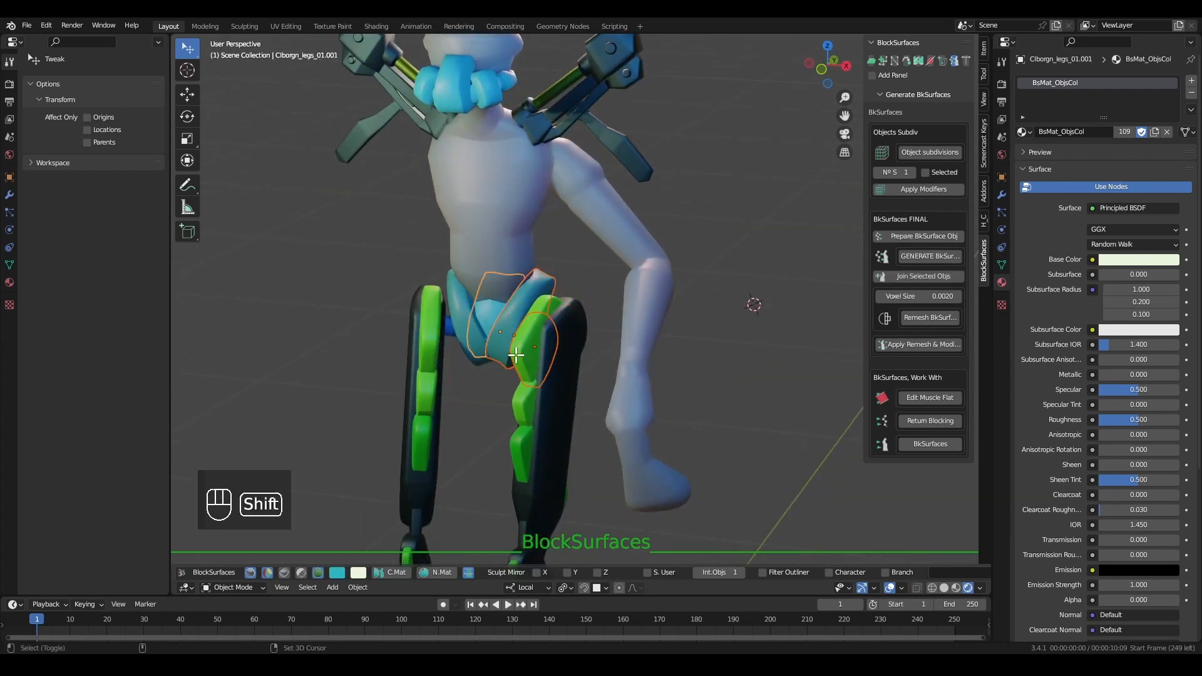
{"action": "right_click_drag", "start_coordinate": [647, 317], "coordinate": [663, 136], "text": "alt"}
{"action": "left_click", "coordinate": [524, 421], "text": "shift"}
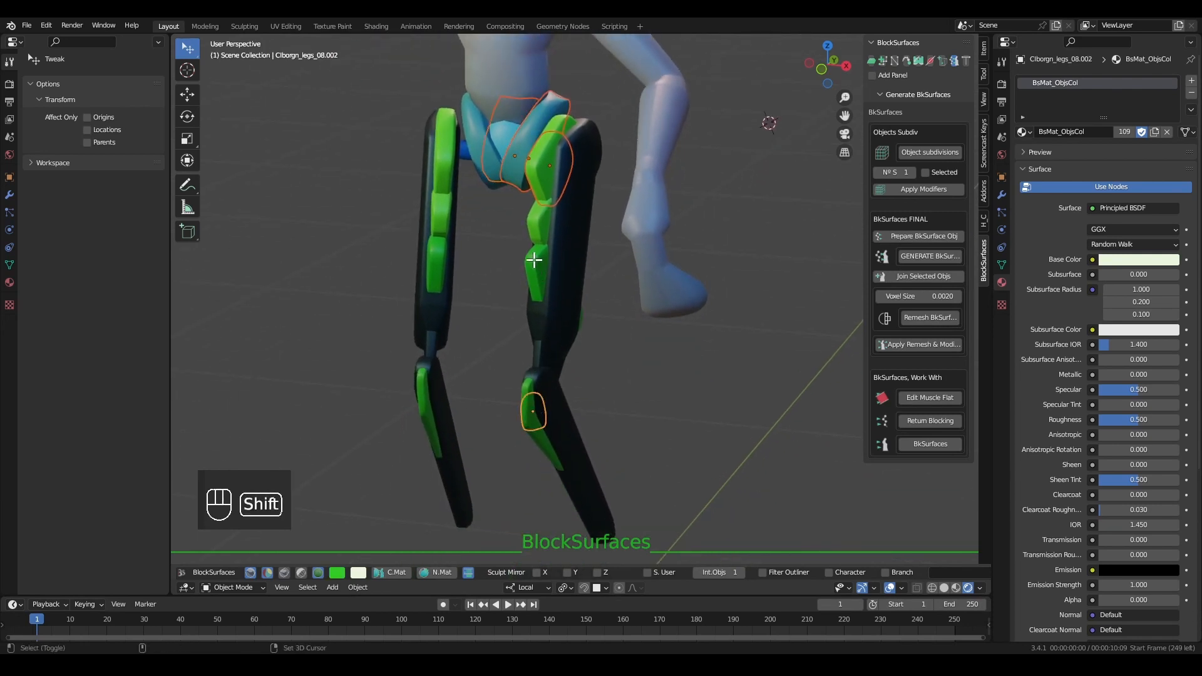
{"action": "right_click_drag", "start_coordinate": [624, 260], "coordinate": [574, 395], "text": "alt"}
{"action": "right_click_drag", "start_coordinate": [595, 164], "coordinate": [599, 177], "text": "alt"}
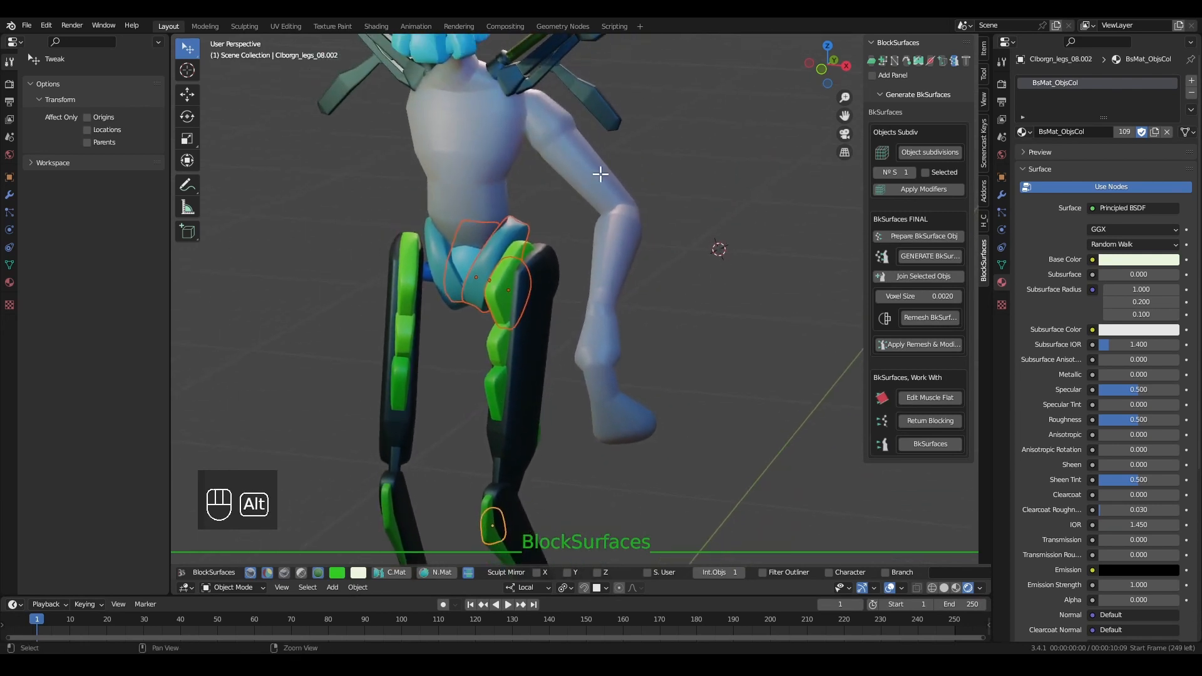
{"action": "left_click", "coordinate": [595, 95], "text": "shift"}
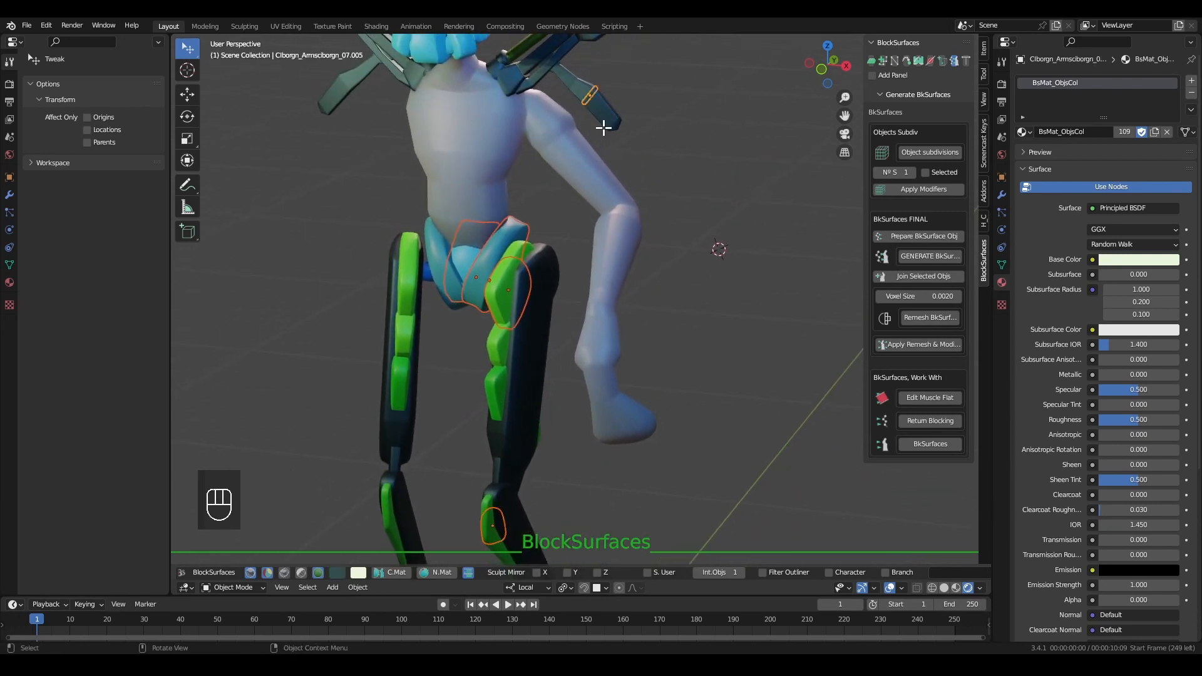
{"action": "left_click", "coordinate": [387, 572]}
Copy the dark material to the remaining green lower-thigh piece and to the blue hip joint
{"action": "left_click", "coordinate": [503, 387]}
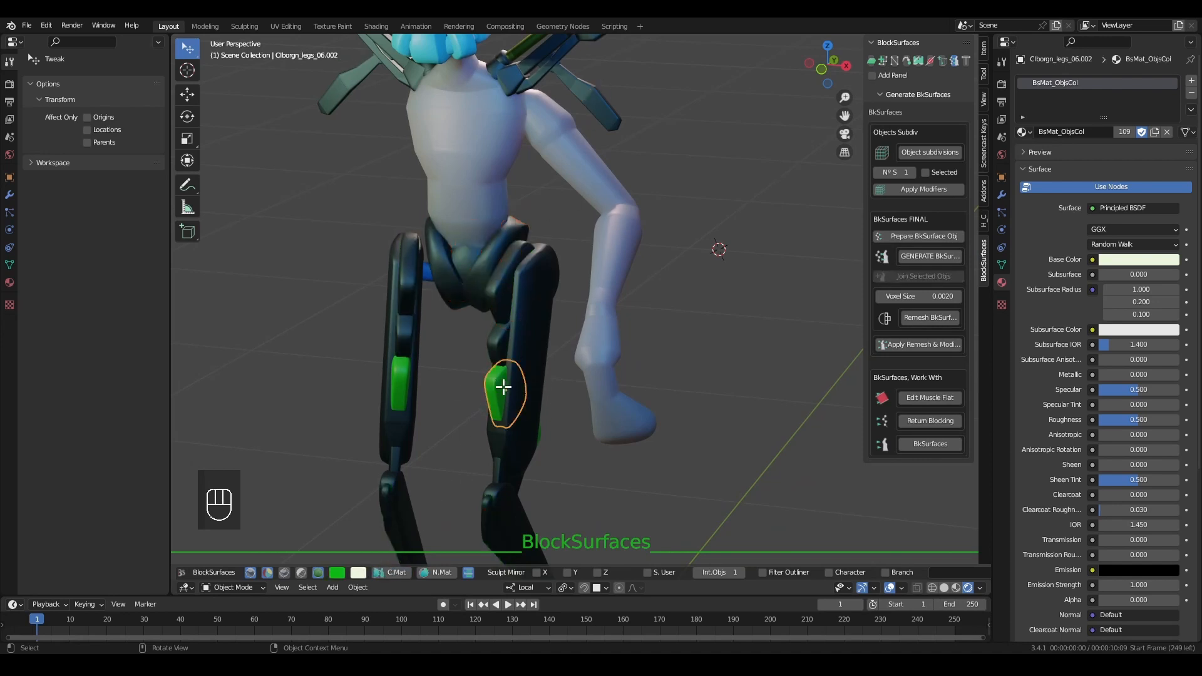
{"action": "left_click", "coordinate": [588, 95], "text": "shift"}
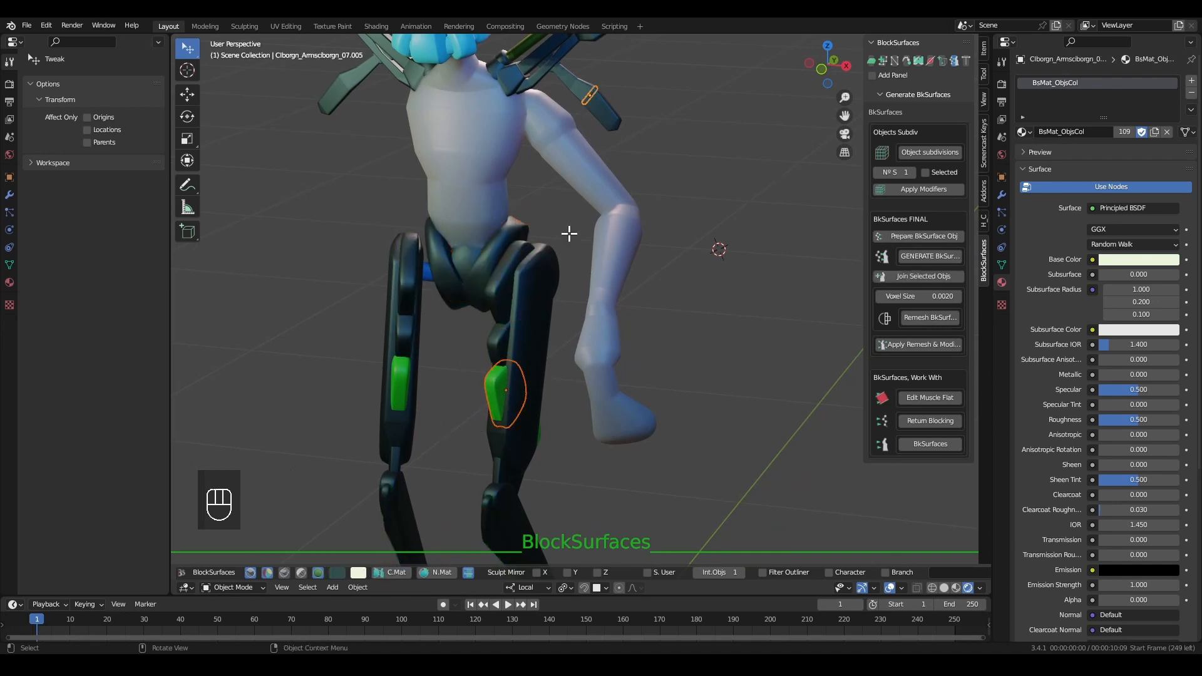
{"action": "left_click", "coordinate": [388, 572]}
{"action": "middle_click_drag", "start_coordinate": [517, 377], "coordinate": [501, 338]}
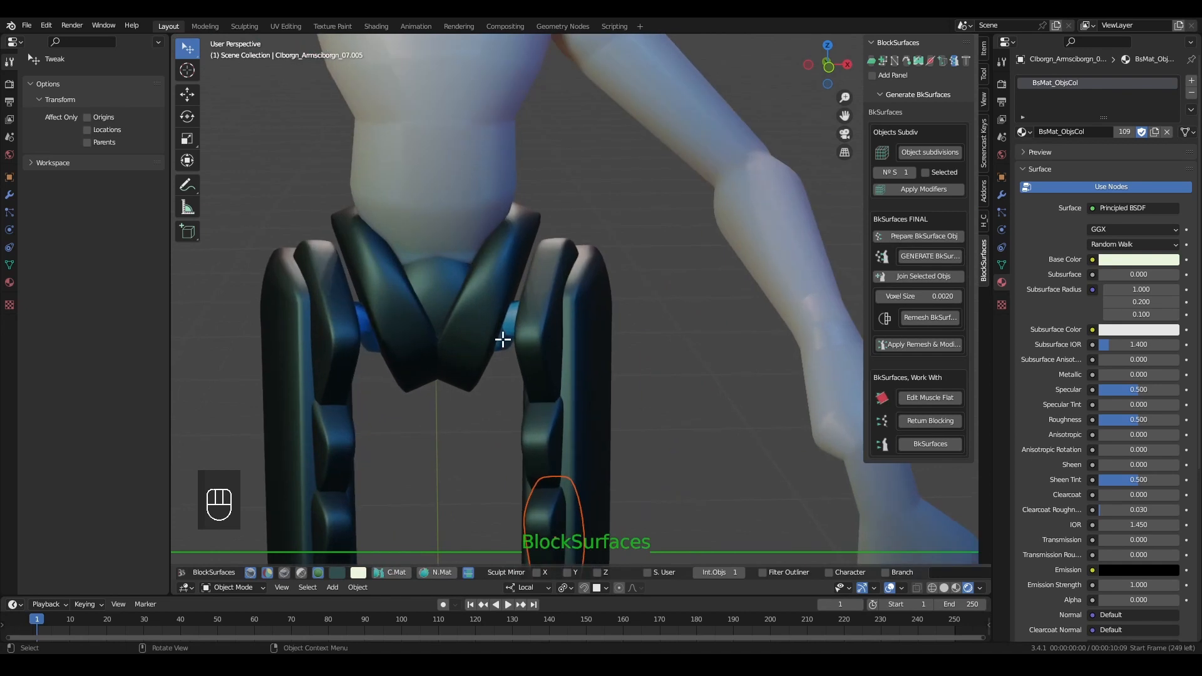
{"action": "left_click", "coordinate": [505, 346]}
{"action": "left_click", "coordinate": [577, 288], "text": "shift"}
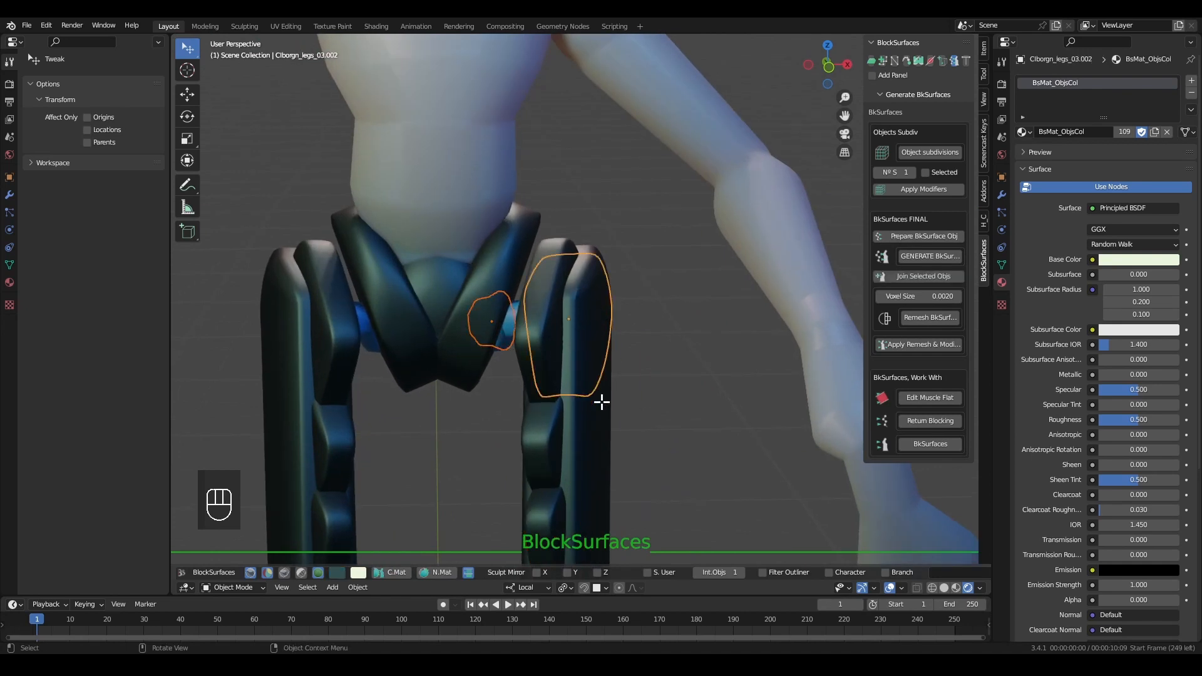
Copy the dark mechanical arm material to the light-blue face mask, and clear the selection
{"action": "right_click_drag", "start_coordinate": [602, 367], "coordinate": [612, 201], "text": "alt"}
{"action": "middle_click_drag", "start_coordinate": [630, 407], "coordinate": [600, 411]}
{"action": "right_click_drag", "start_coordinate": [586, 211], "coordinate": [562, 264], "text": "alt"}
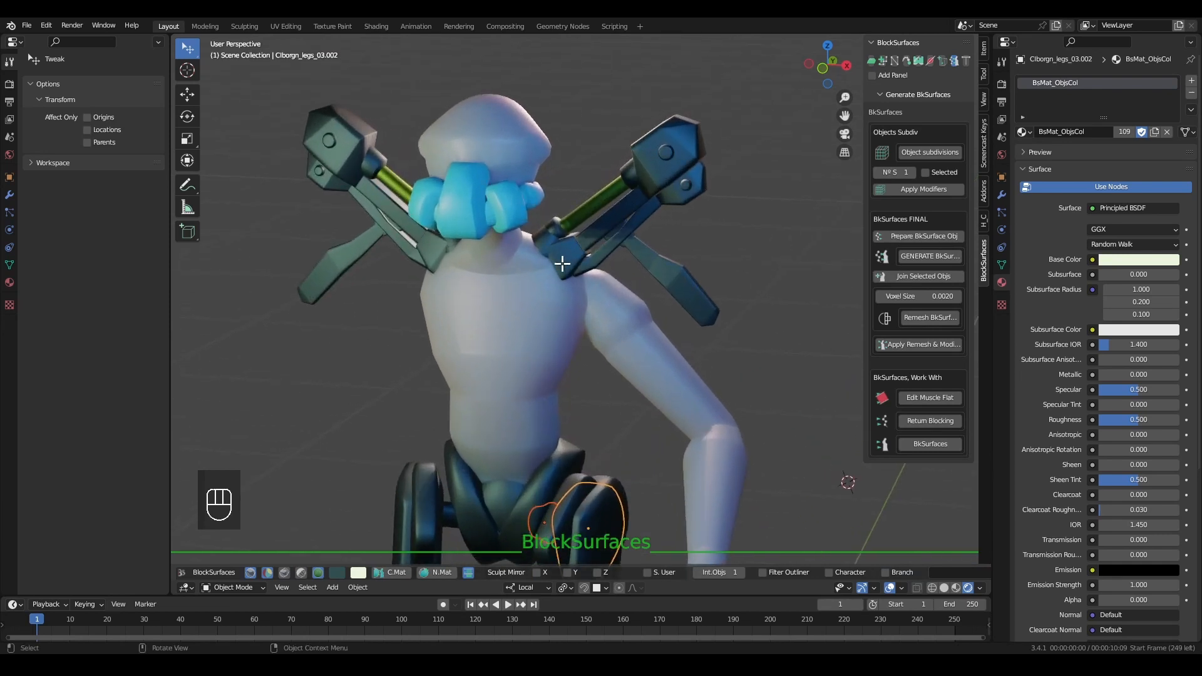
{"action": "left_click", "coordinate": [473, 213]}
{"action": "left_click", "coordinate": [692, 185], "text": "shift"}
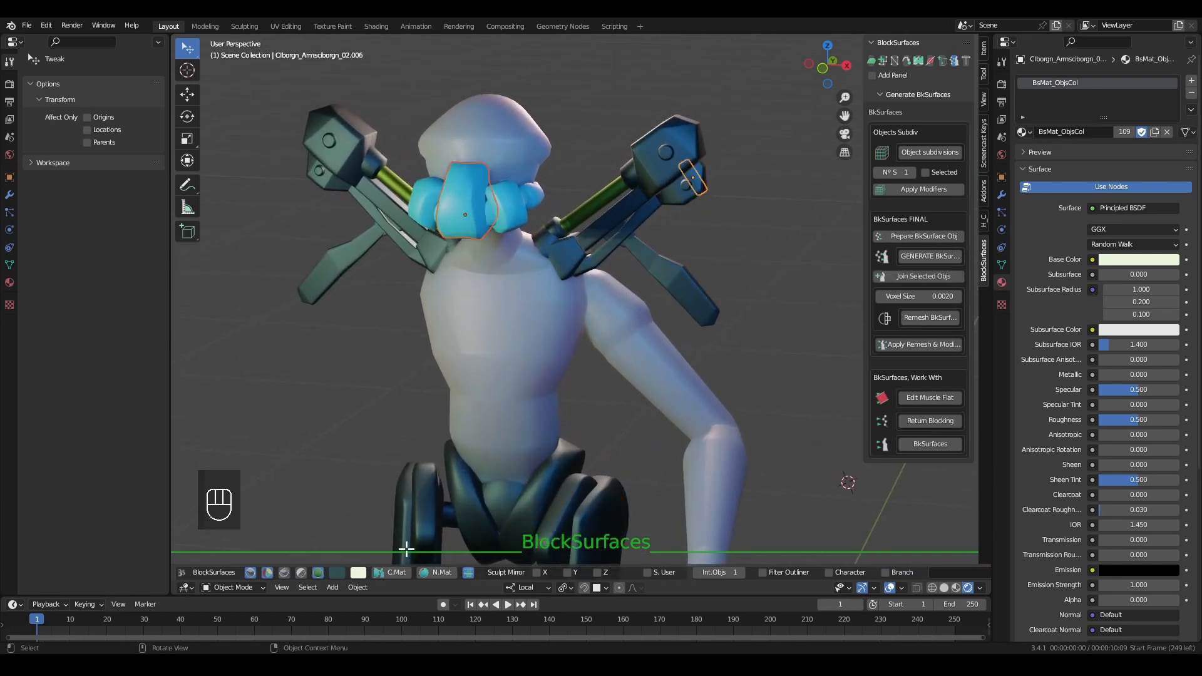
{"action": "left_click", "coordinate": [389, 572]}
{"action": "left_click", "coordinate": [766, 292]}
Examine the recoloured robot from head to legs, both close up and as a whole
{"action": "right_click_drag", "start_coordinate": [701, 341], "coordinate": [678, 333], "text": "alt"}
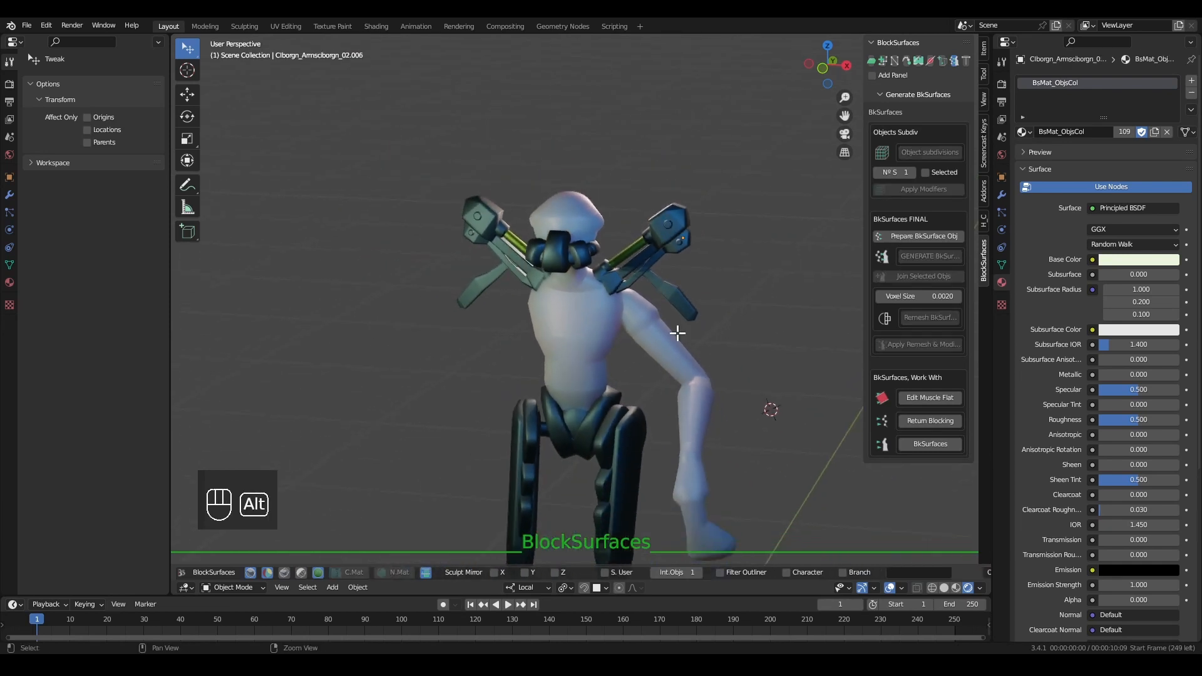
{"action": "middle_click_drag", "start_coordinate": [677, 333], "coordinate": [633, 280], "text": "alt"}
{"action": "right_click_drag", "start_coordinate": [559, 219], "coordinate": [540, 139], "text": "alt"}
{"action": "middle_click_drag", "start_coordinate": [603, 245], "coordinate": [606, 147], "text": "alt"}
{"action": "right_click_drag", "start_coordinate": [559, 301], "coordinate": [557, 448], "text": "alt"}
{"action": "middle_click_drag", "start_coordinate": [584, 313], "coordinate": [561, 347], "text": "alt"}
{"action": "right_click_drag", "start_coordinate": [550, 260], "coordinate": [532, 303], "text": "alt"}
Adjust the shared dark material's colour to a dark teal, using the middle inner-thigh block
{"action": "left_click", "coordinate": [534, 281]}
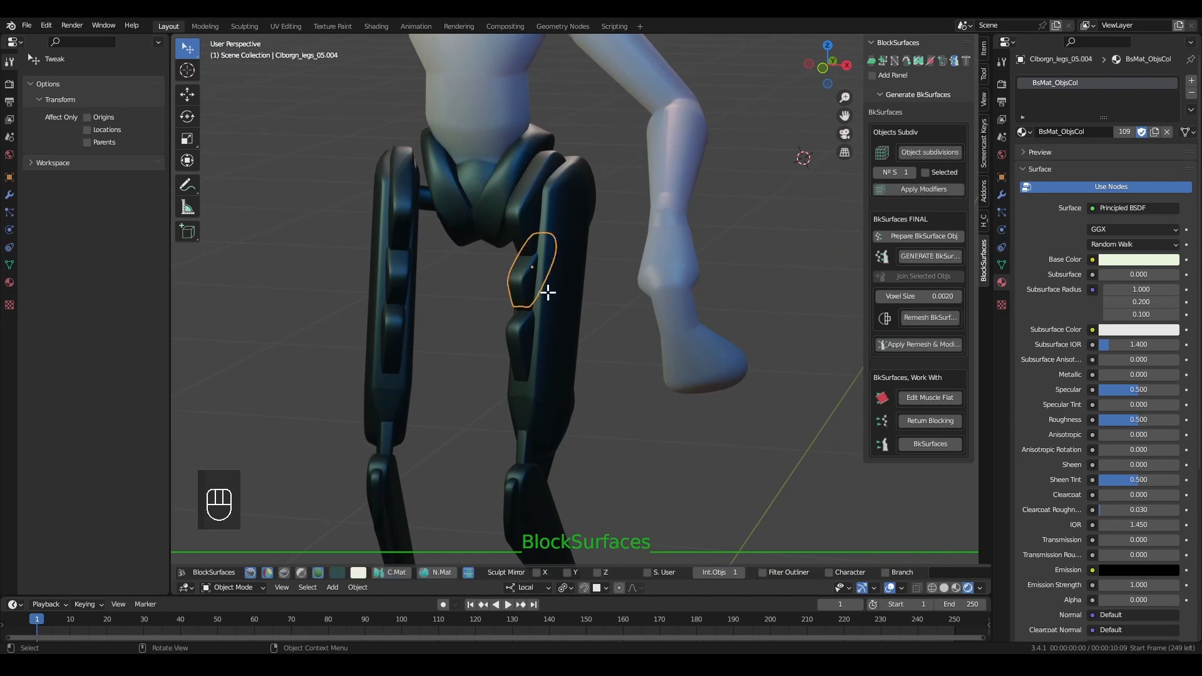
{"action": "right_click_drag", "start_coordinate": [561, 285], "coordinate": [595, 119], "text": "alt"}
{"action": "middle_click_drag", "start_coordinate": [605, 144], "coordinate": [583, 180], "text": "alt"}
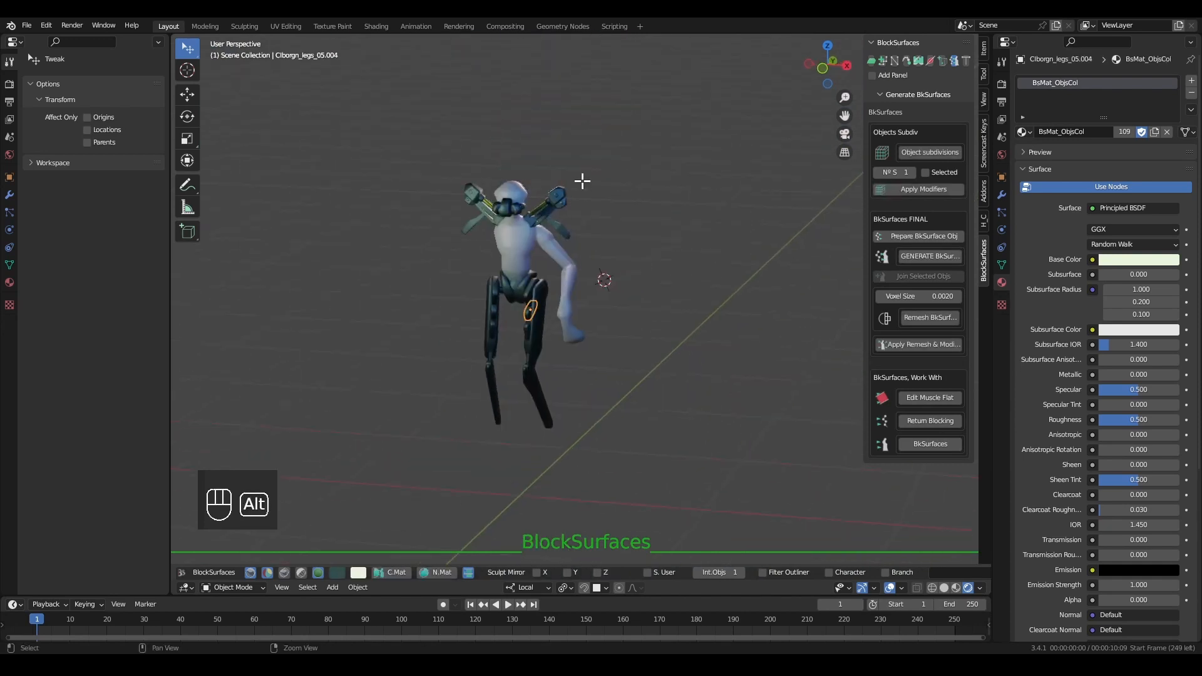
{"action": "right_click_drag", "start_coordinate": [577, 187], "coordinate": [566, 260], "text": "alt"}
{"action": "middle_click_drag", "start_coordinate": [518, 311], "coordinate": [539, 263], "text": "alt"}
{"action": "left_click", "coordinate": [338, 573]}
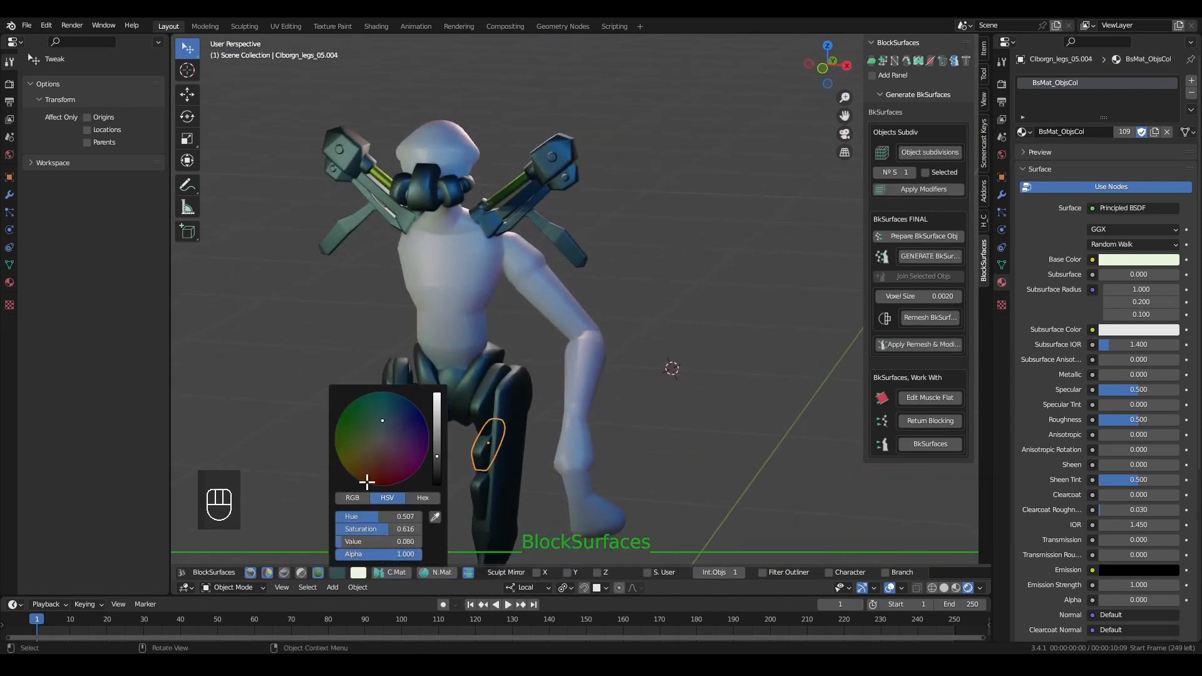
{"action": "mouse_move", "coordinate": [370, 433]}
{"action": "left_mouse_down"}
{"action": "mouse_move", "coordinate": [365, 462]}
{"action": "mouse_move", "coordinate": [349, 424]}
{"action": "mouse_move", "coordinate": [384, 426]}
{"action": "mouse_move", "coordinate": [379, 416]}
{"action": "left_mouse_up"}
Give the inner-thigh piece a new material coloured gold, with hue about 0.104, saturation 0.795 and value 0.303
{"action": "middle_click_drag", "start_coordinate": [527, 479], "coordinate": [548, 352], "text": "alt"}
{"action": "right_click_drag", "start_coordinate": [549, 352], "coordinate": [475, 349], "text": "alt"}
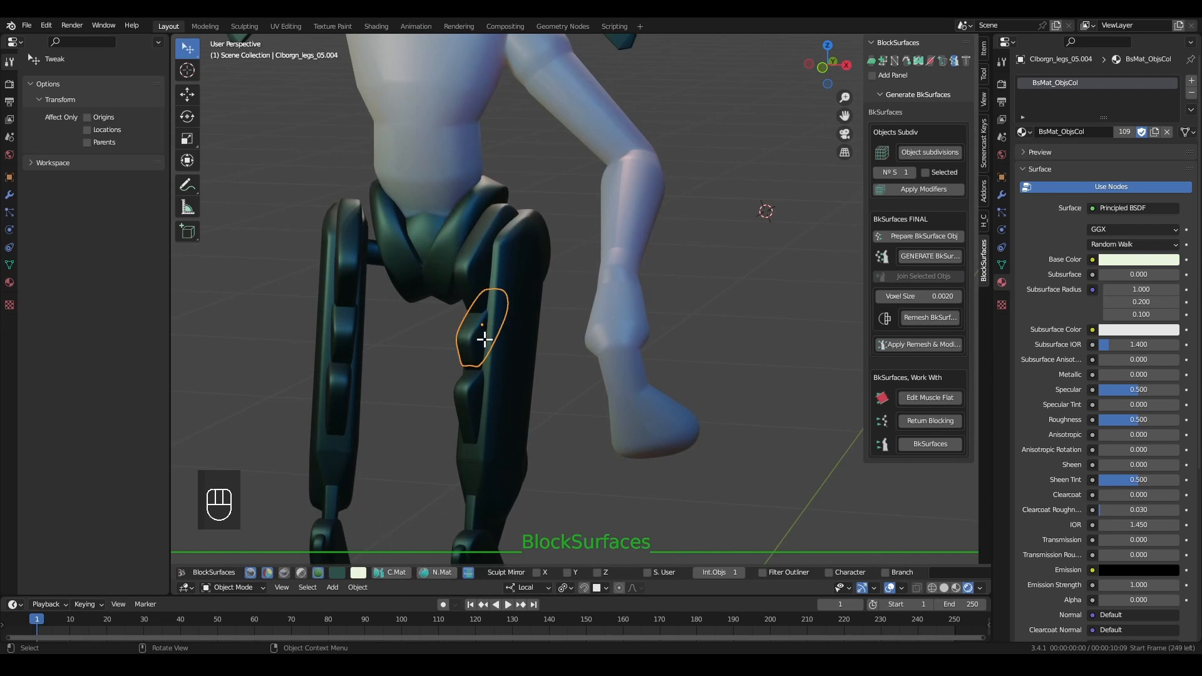
{"action": "left_click", "coordinate": [439, 572]}
{"action": "left_click", "coordinate": [337, 571]}
{"action": "left_click_drag", "start_coordinate": [373, 457], "coordinate": [364, 456]}
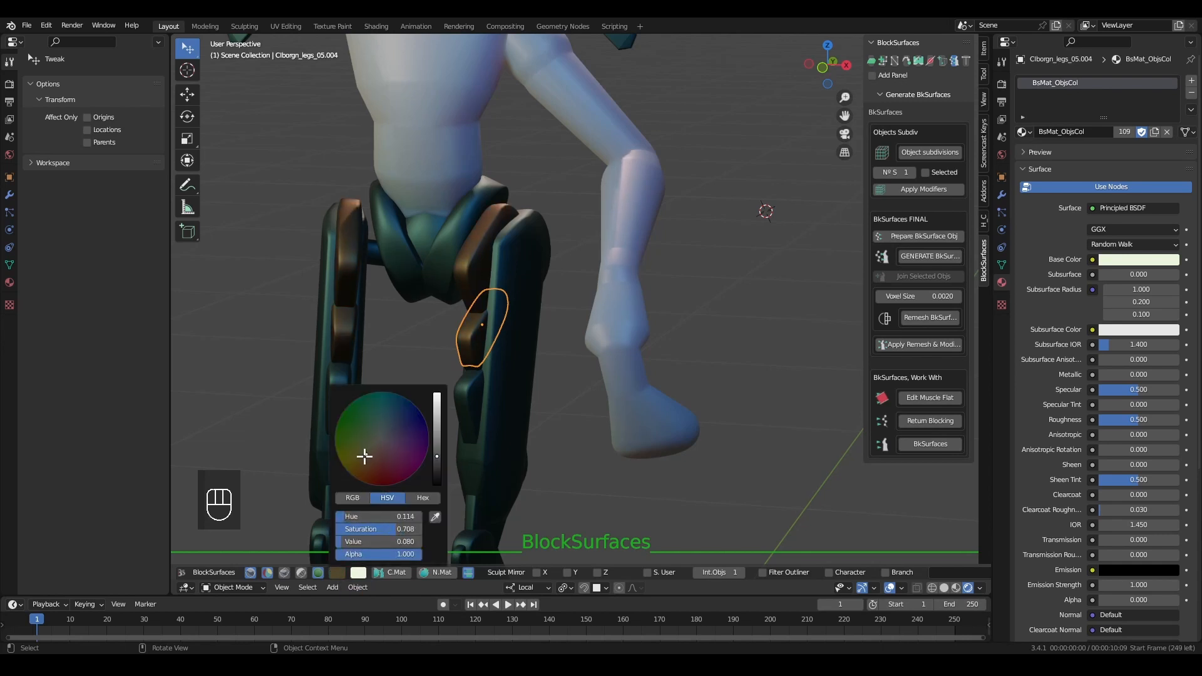
{"action": "left_click_drag", "start_coordinate": [436, 446], "coordinate": [438, 424]}
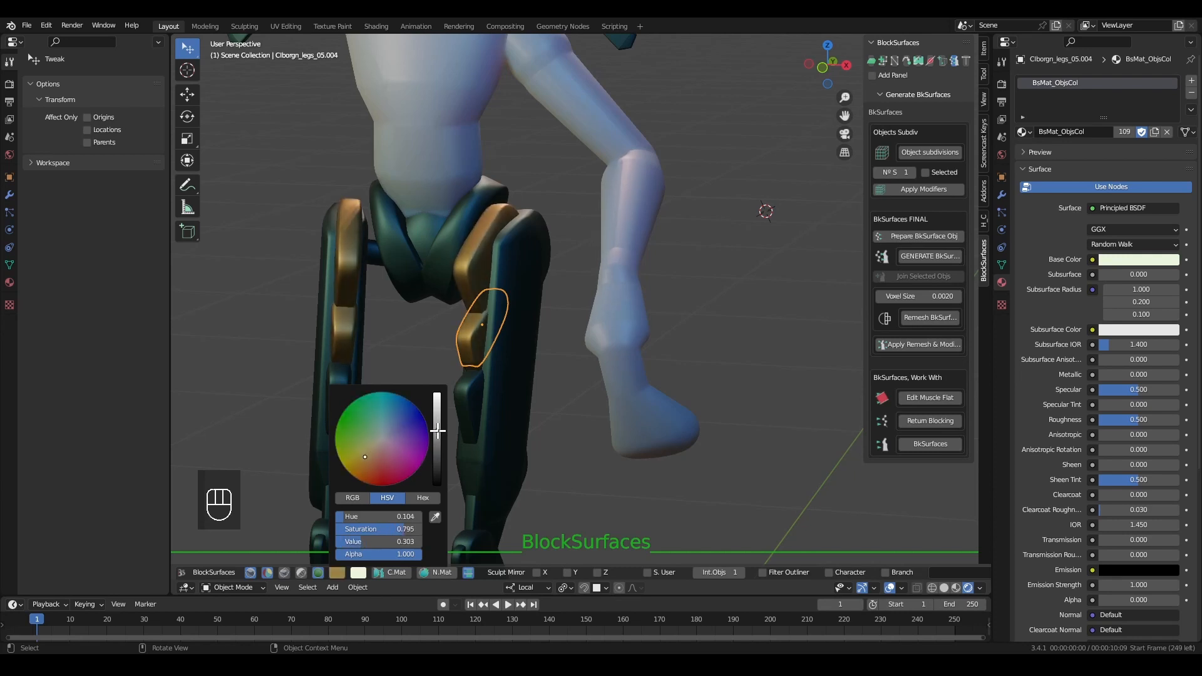
Copy the gold material to the lowest inner-thigh piece and then to the inner shin piece
{"action": "middle_click_drag", "start_coordinate": [593, 406], "coordinate": [459, 389]}
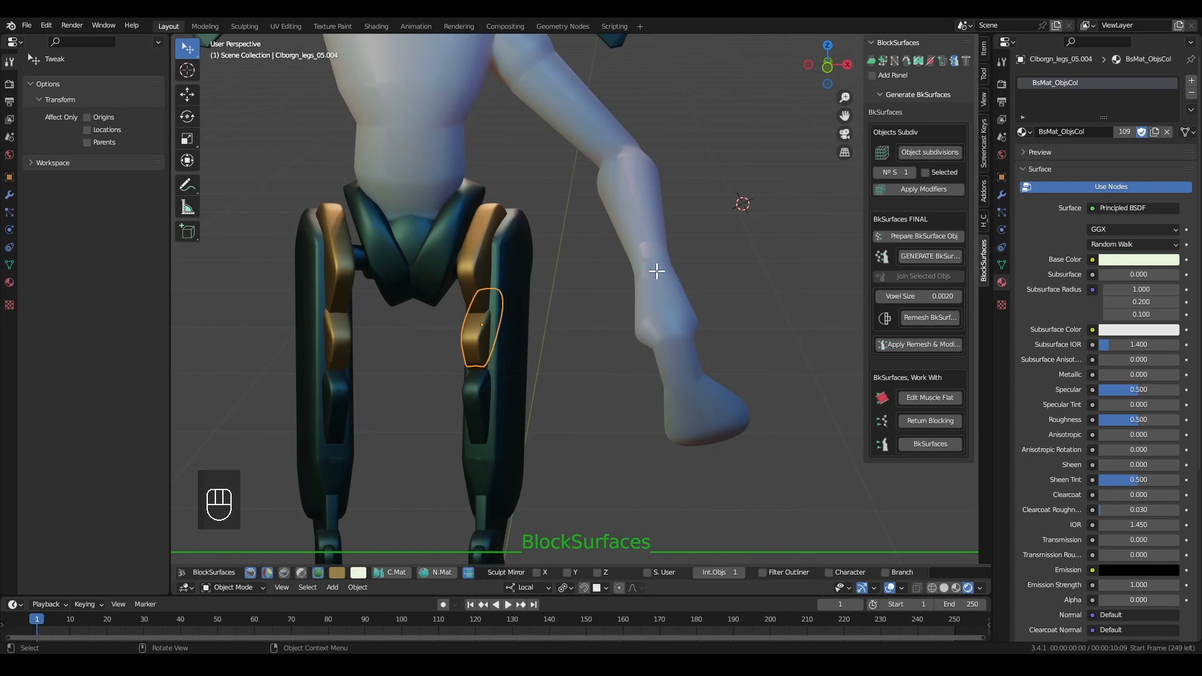
{"action": "left_click", "coordinate": [481, 390], "text": "shift"}
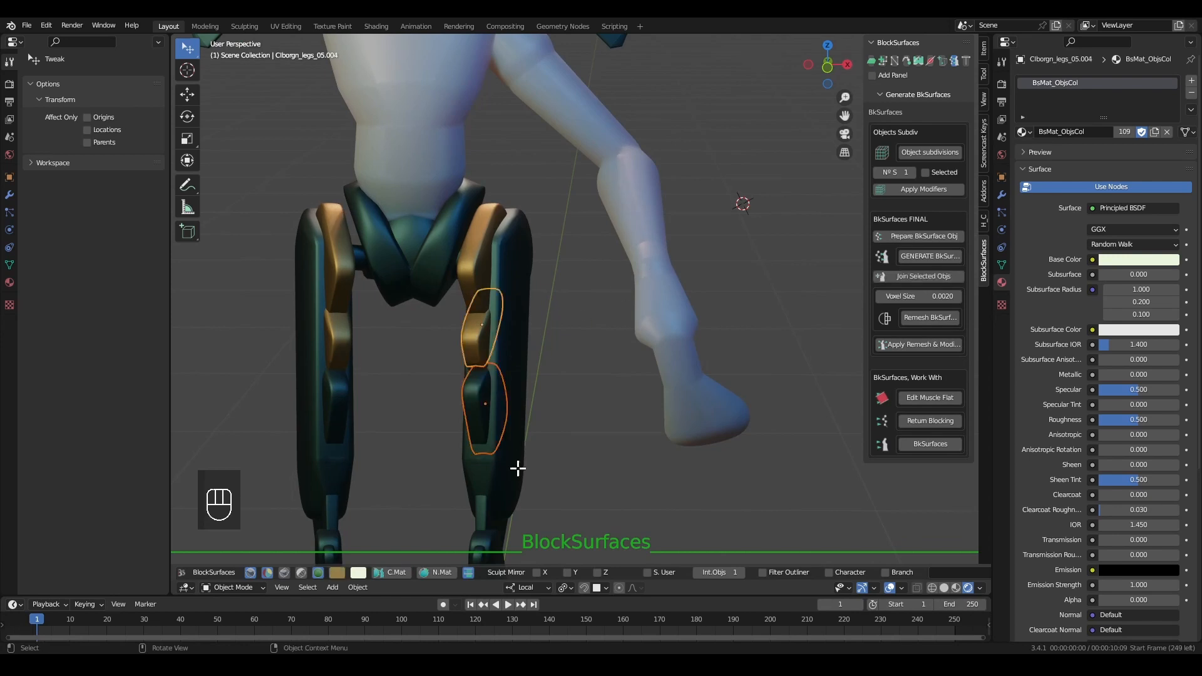
{"action": "left_click", "coordinate": [396, 572]}
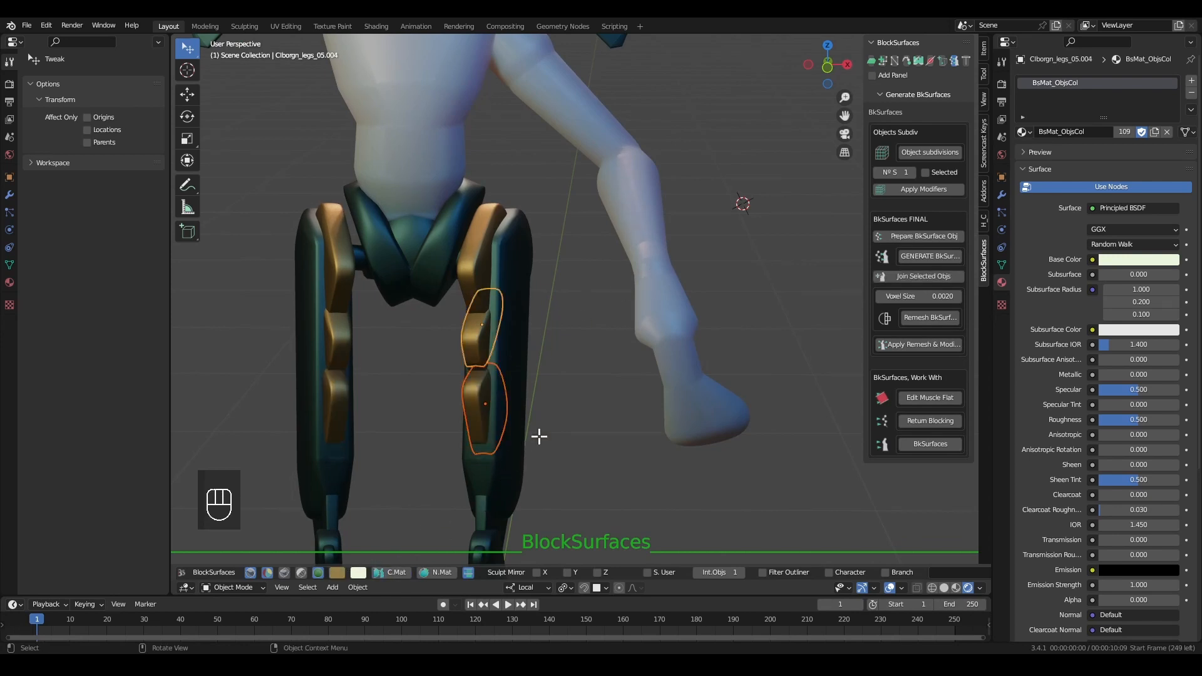
{"action": "left_click_drag", "start_coordinate": [539, 436], "coordinate": [510, 448], "text": "alt"}
{"action": "left_click_drag", "start_coordinate": [495, 529], "coordinate": [543, 328], "text": "alt+shift"}
{"action": "left_click", "coordinate": [505, 360]}
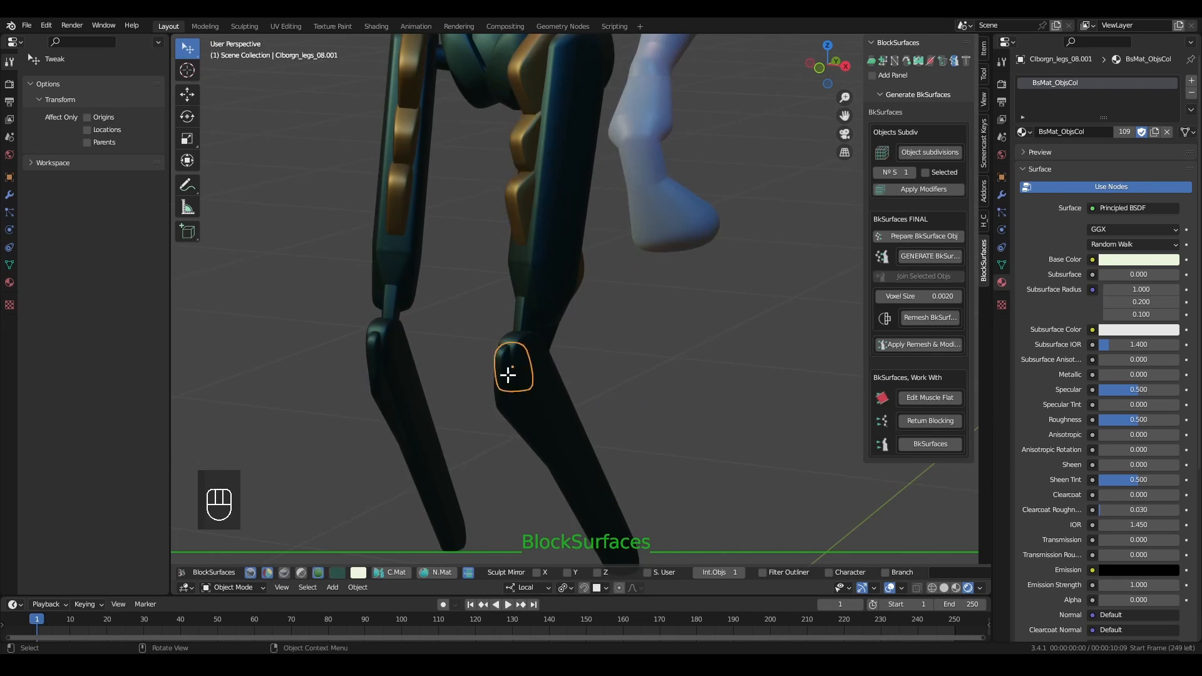
{"action": "left_click", "coordinate": [528, 242], "text": "shift"}
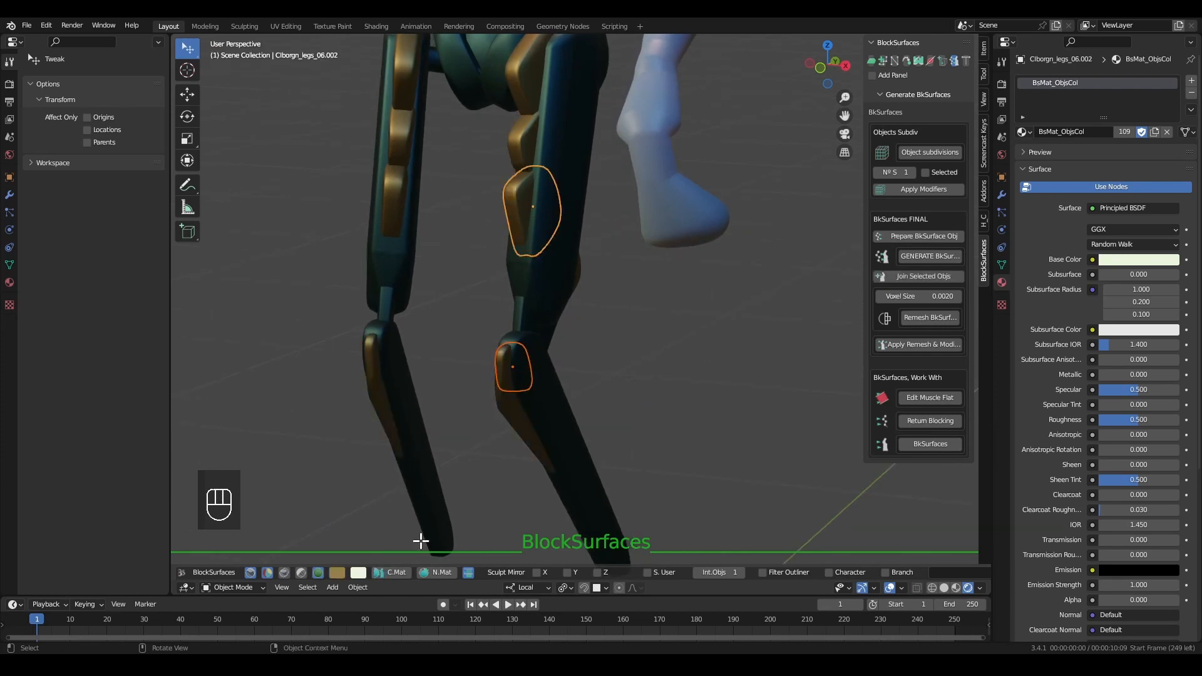
Give the lowest inner-thigh piece a new material and recolour it green
{"action": "scroll", "coordinate": [572, 274], "scroll_direction": "down", "scroll_amount": 2}
{"action": "left_click_drag", "start_coordinate": [547, 211], "coordinate": [538, 232], "text": "alt"}
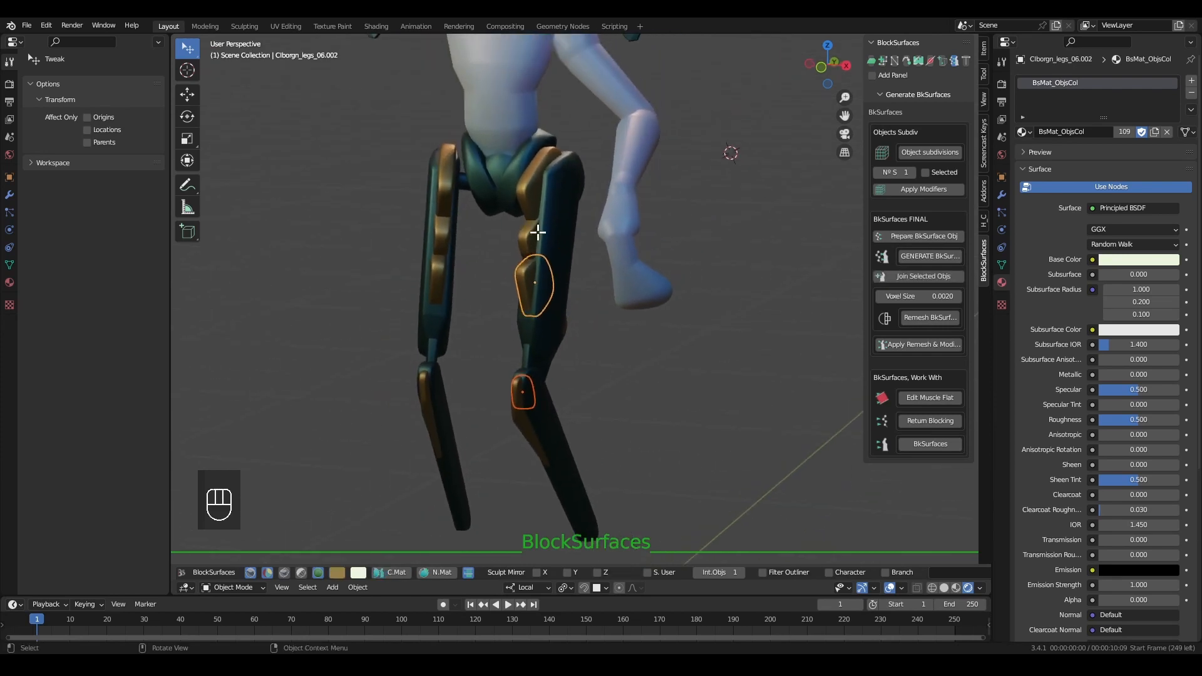
{"action": "left_click", "coordinate": [520, 274]}
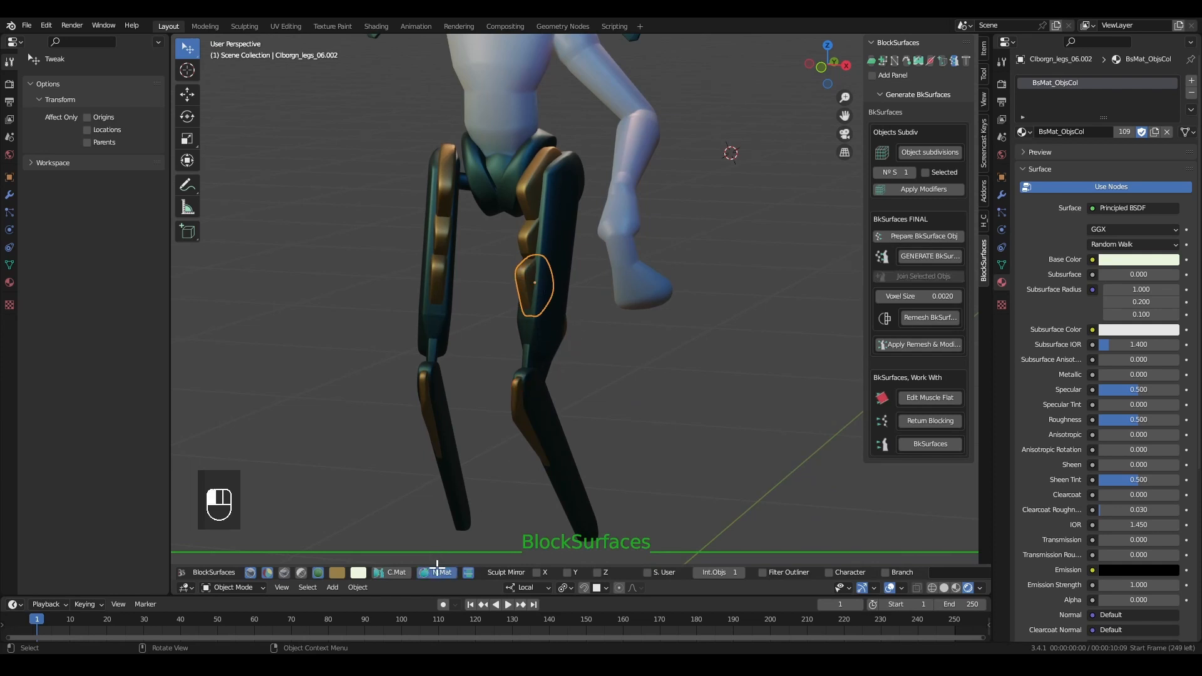
{"action": "left_click", "coordinate": [336, 573]}
{"action": "left_click_drag", "start_coordinate": [348, 425], "coordinate": [350, 429]}
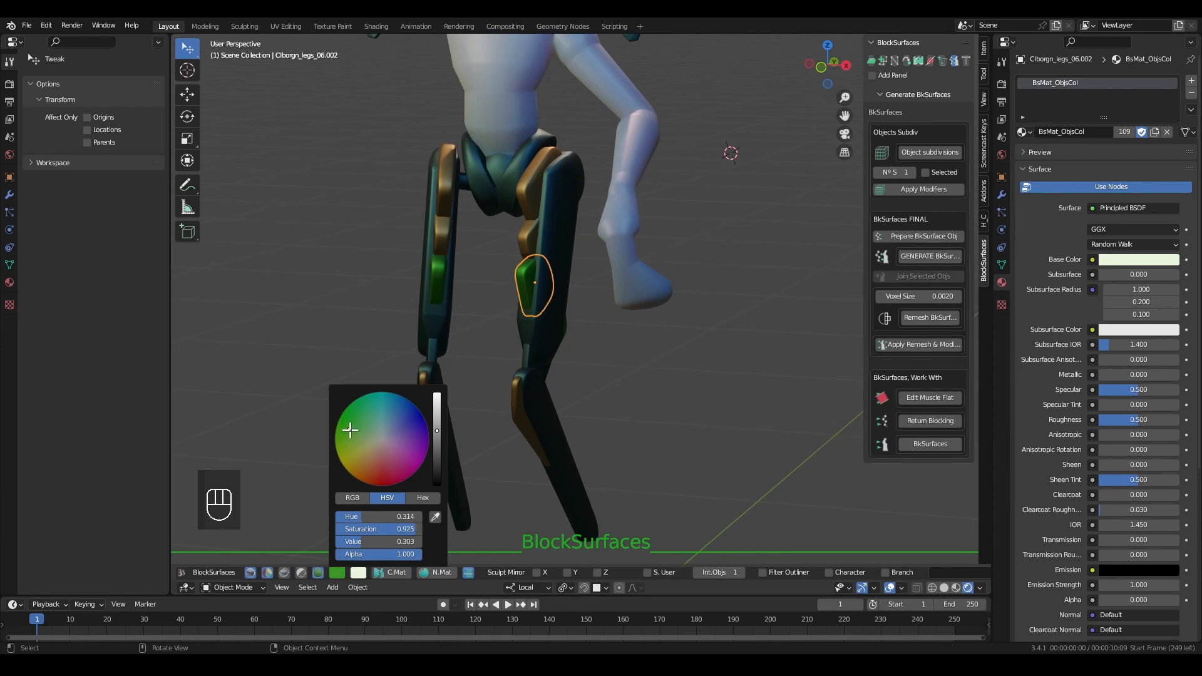
{"action": "mouse_move", "coordinate": [626, 351]}
{"action": "middle_mouse_down"}
{"action": "mouse_move", "coordinate": [690, 344]}
{"action": "mouse_move", "coordinate": [649, 341]}
{"action": "middle_mouse_up"}
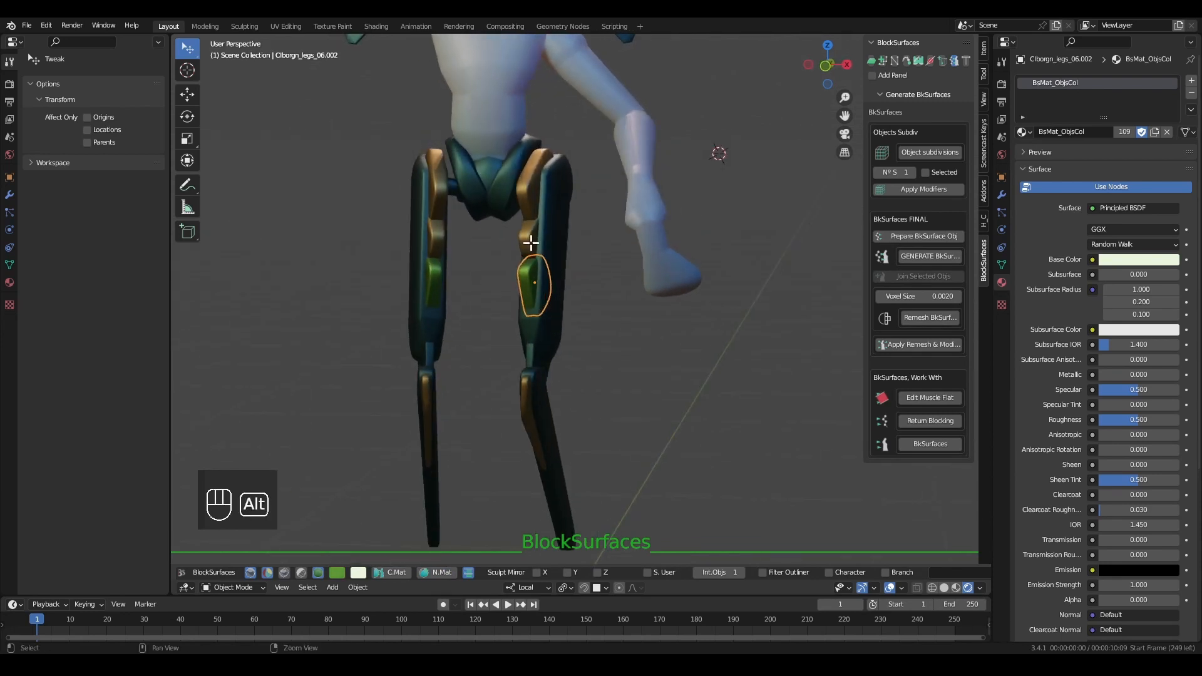
Copy the green material from the lowest inner-thigh piece to the central pelvis block
{"action": "left_click", "coordinate": [488, 169]}
{"action": "left_click", "coordinate": [538, 280], "text": "shift"}
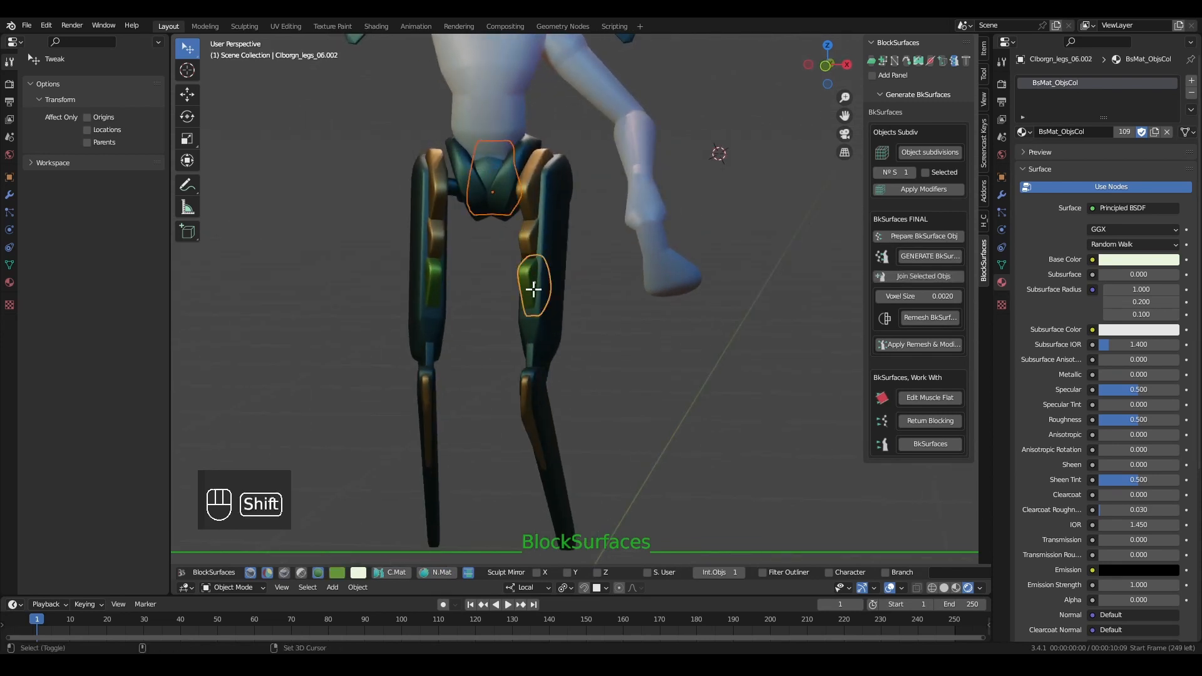
{"action": "left_click", "coordinate": [393, 573]}
{"action": "middle_click_drag", "start_coordinate": [589, 378], "coordinate": [640, 402]}
{"action": "left_click", "coordinate": [623, 362]}
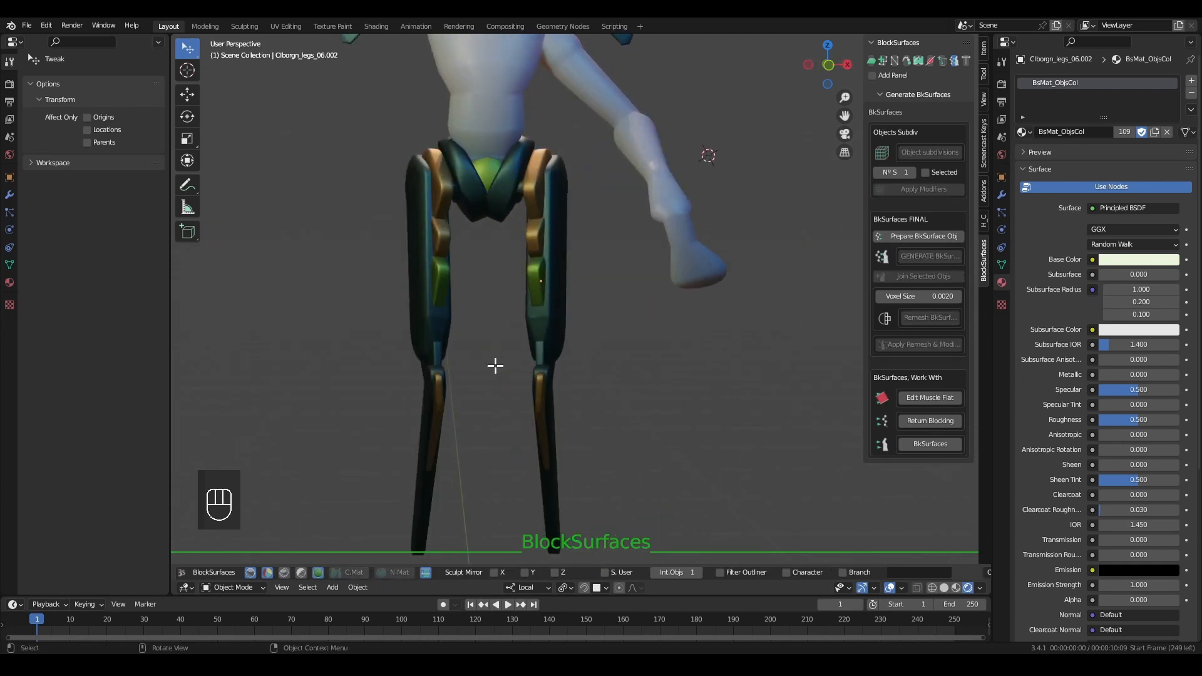
{"action": "left_click", "coordinate": [540, 282]}
{"action": "middle_click_drag", "start_coordinate": [539, 290], "coordinate": [418, 531]}
{"action": "left_click", "coordinate": [391, 572]}
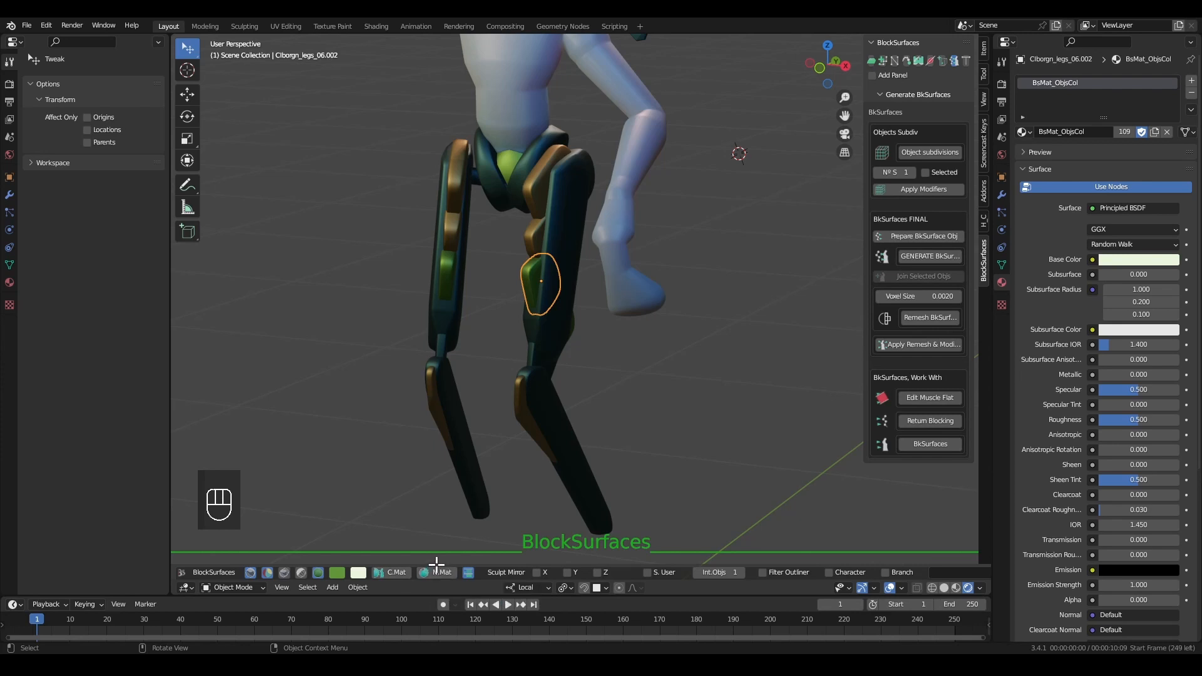
Copy the gold material from the upper inner-thigh piece to the pistons of the mechanical shoulder arms
{"action": "middle_click_drag", "start_coordinate": [538, 451], "coordinate": [581, 345]}
{"action": "right_click_drag", "start_coordinate": [582, 345], "coordinate": [559, 351], "text": "alt"}
{"action": "middle_click_drag", "start_coordinate": [559, 352], "coordinate": [550, 463], "text": "alt"}
{"action": "right_click_drag", "start_coordinate": [505, 178], "coordinate": [518, 271], "text": "alt"}
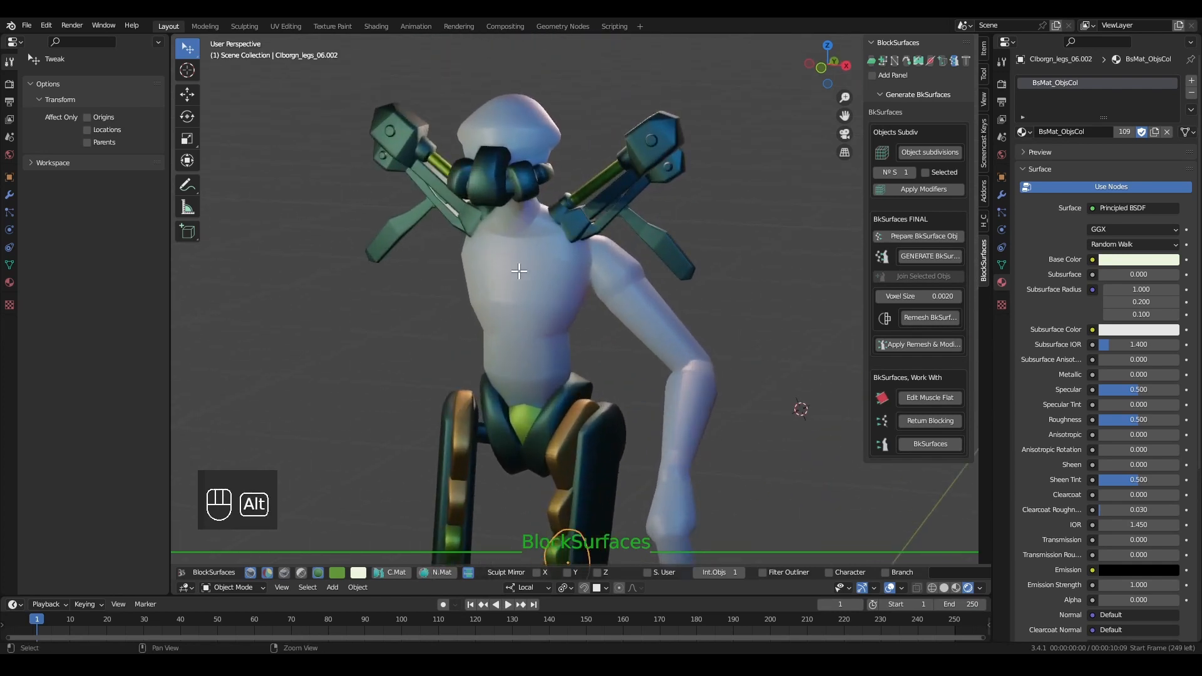
{"action": "middle_click_drag", "start_coordinate": [518, 271], "coordinate": [520, 287], "text": "alt"}
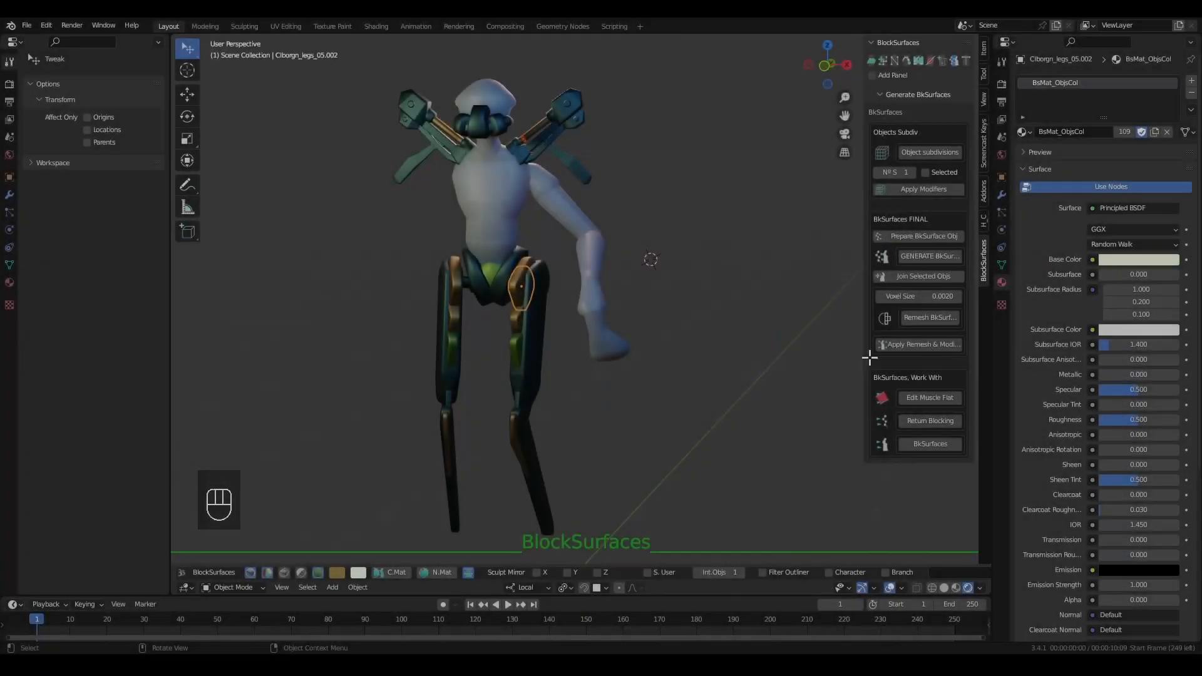
Show the Outliner in place of the material properties and toggle its collections between expanded and collapsed, ending with all collapsed
{"action": "key", "text": "alt+1"}
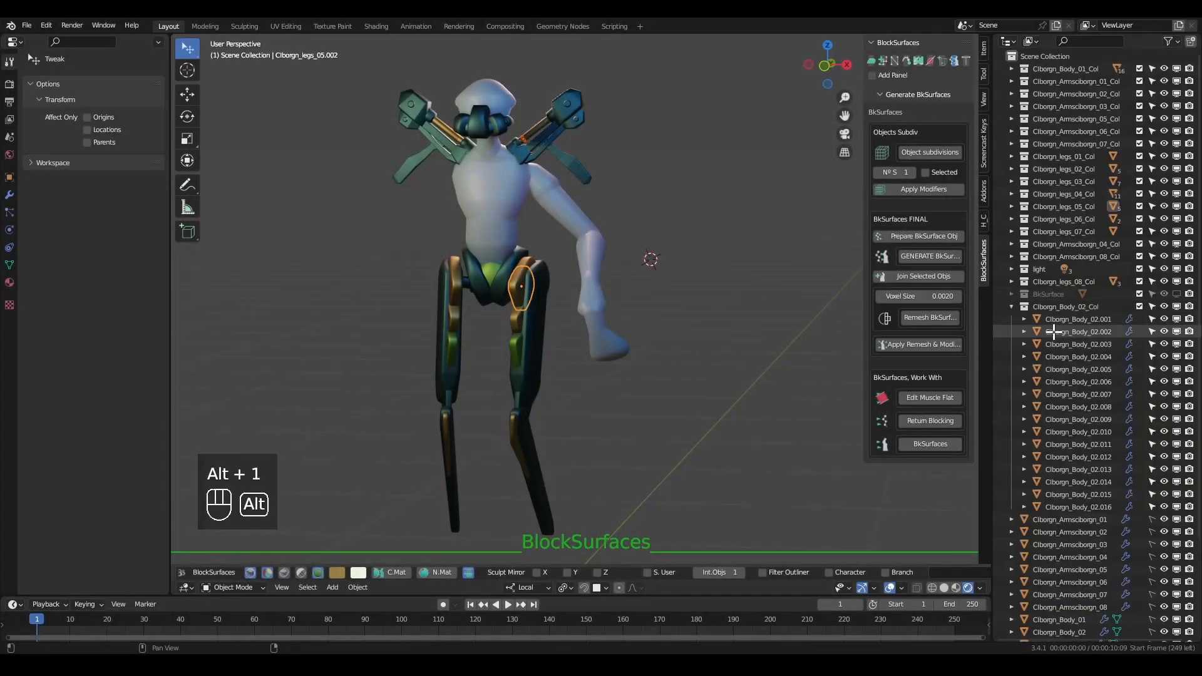
{"action": "left_click", "coordinate": [467, 575]}
{"action": "left_click", "coordinate": [467, 575]}
{"action": "left_click", "coordinate": [466, 575]}
{"action": "left_click", "coordinate": [467, 575]}
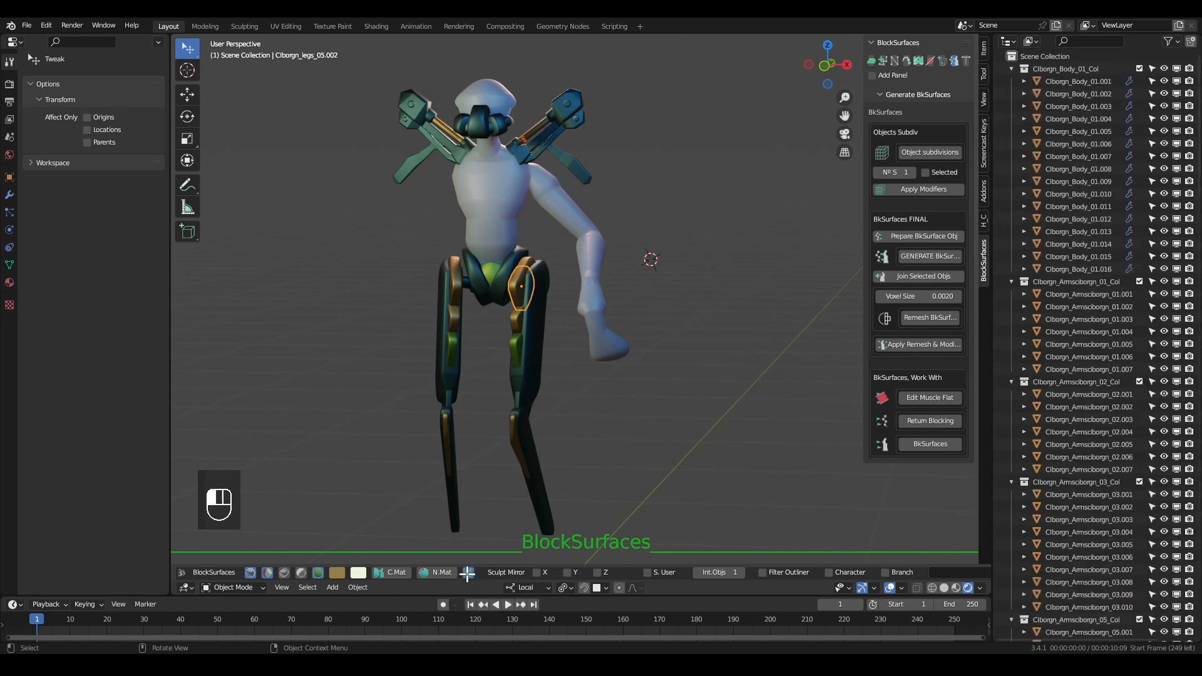
{"action": "left_click", "coordinate": [467, 575]}
{"action": "left_click", "coordinate": [468, 575]}
{"action": "left_click", "coordinate": [467, 575]}
{"action": "left_click", "coordinate": [467, 575]}
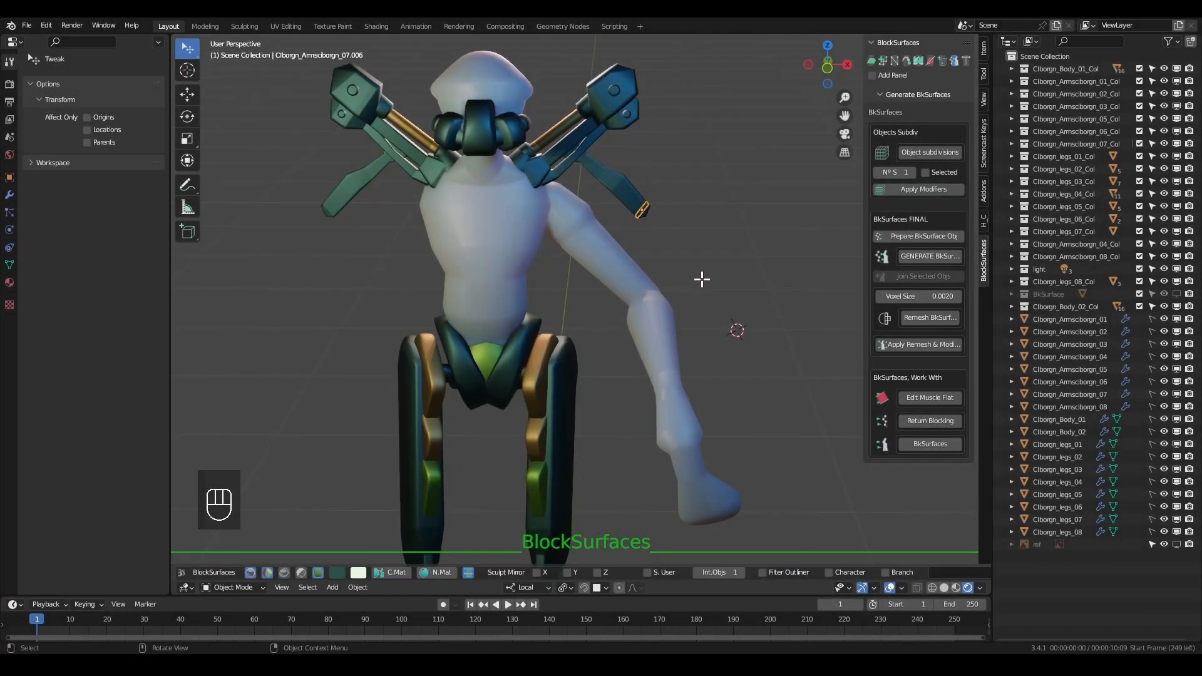
Extrude a new block from the tip of the mechanical arm and scale it up into a flared end
{"action": "middle_click_drag", "start_coordinate": [664, 266], "coordinate": [656, 246]}
{"action": "right_click_drag", "start_coordinate": [652, 202], "coordinate": [650, 306], "text": "alt"}
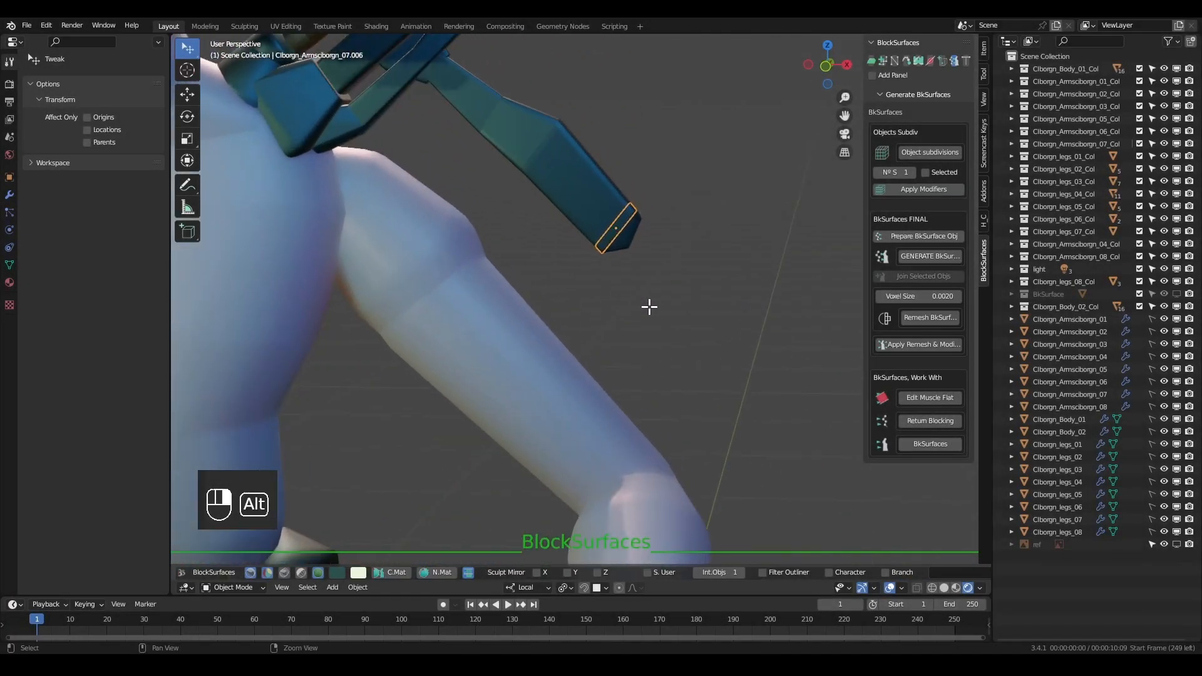
{"action": "left_click", "coordinate": [631, 245]}
{"action": "mouse_move", "coordinate": [656, 258]}
{"action": "middle_mouse_down"}
{"action": "mouse_move", "coordinate": [644, 266]}
{"action": "mouse_move", "coordinate": [652, 280]}
{"action": "middle_mouse_up"}
{"action": "scroll", "coordinate": [663, 284], "scroll_direction": "down", "scroll_amount": 3}
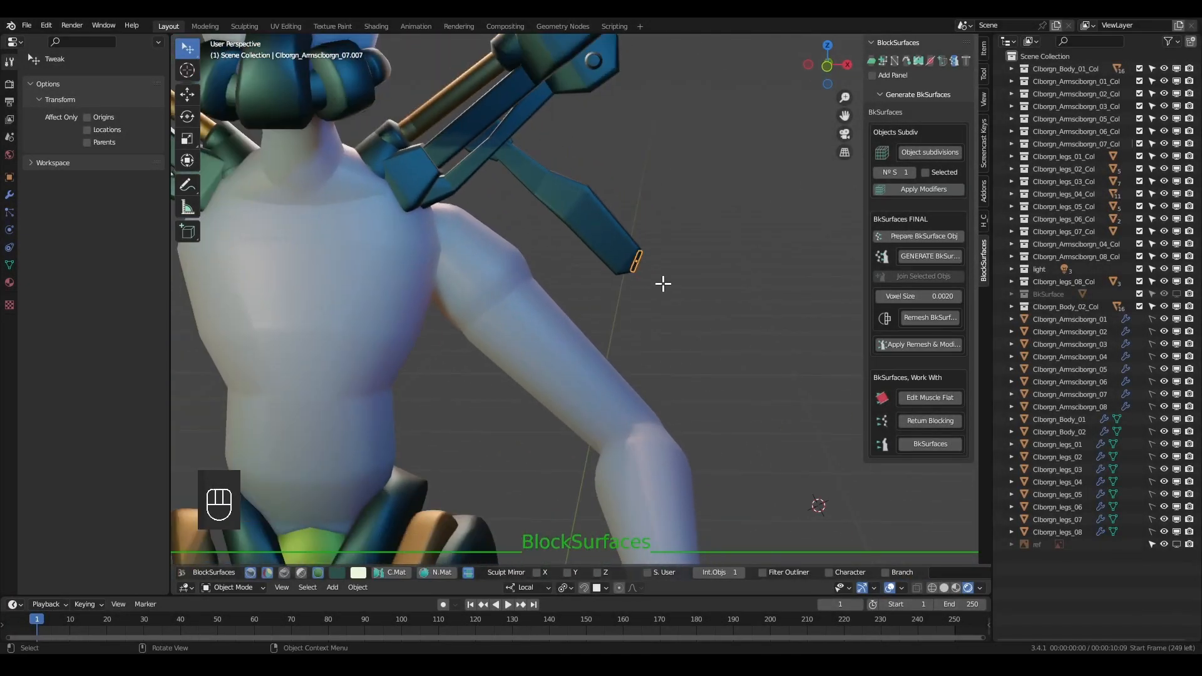
{"action": "scroll", "coordinate": [709, 400], "scroll_direction": "up", "scroll_amount": 2}
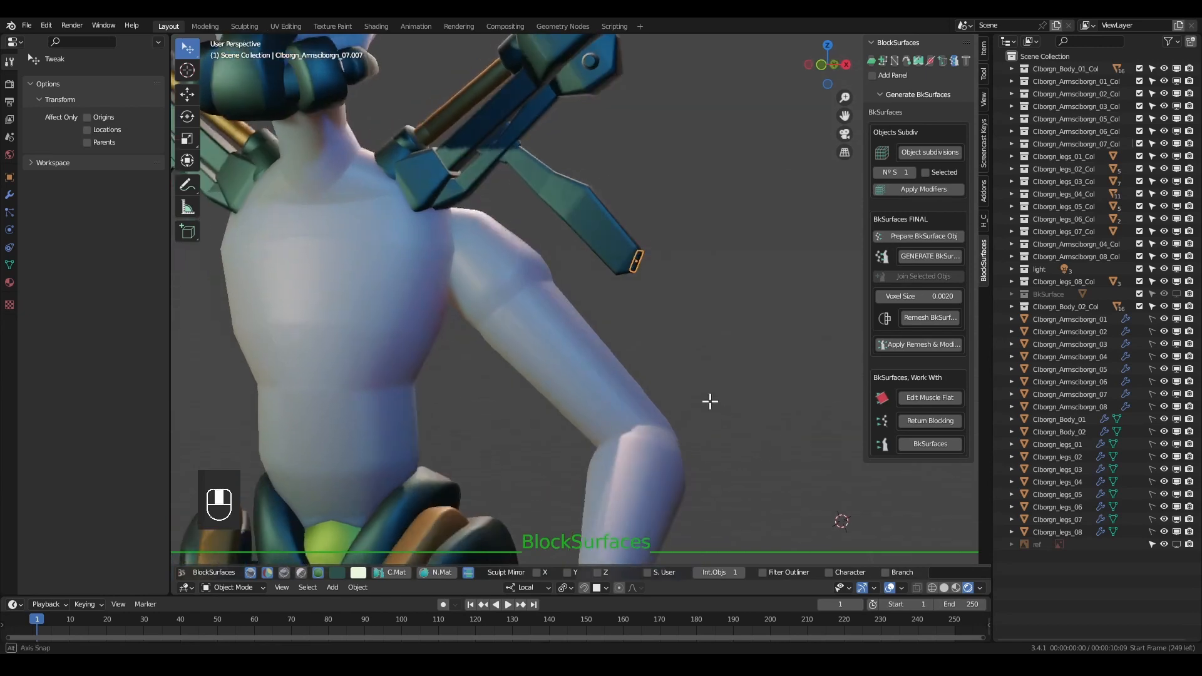
{"action": "key", "text": "e"}
{"action": "key", "text": "s"}
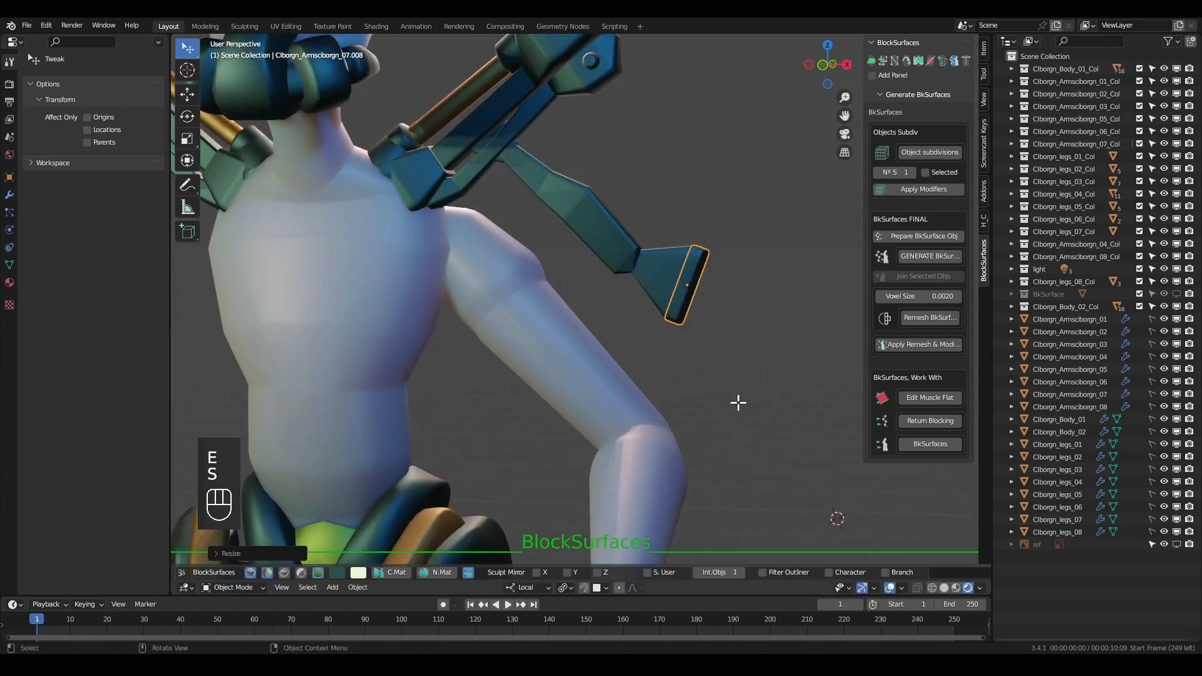
{"action": "left_click", "coordinate": [747, 399]}
Duplicate the flared end block in place, scale the copy down slightly and shift it outward
{"action": "key", "text": "e"}
{"action": "key", "text": "Escape"}
{"action": "key", "text": "s"}
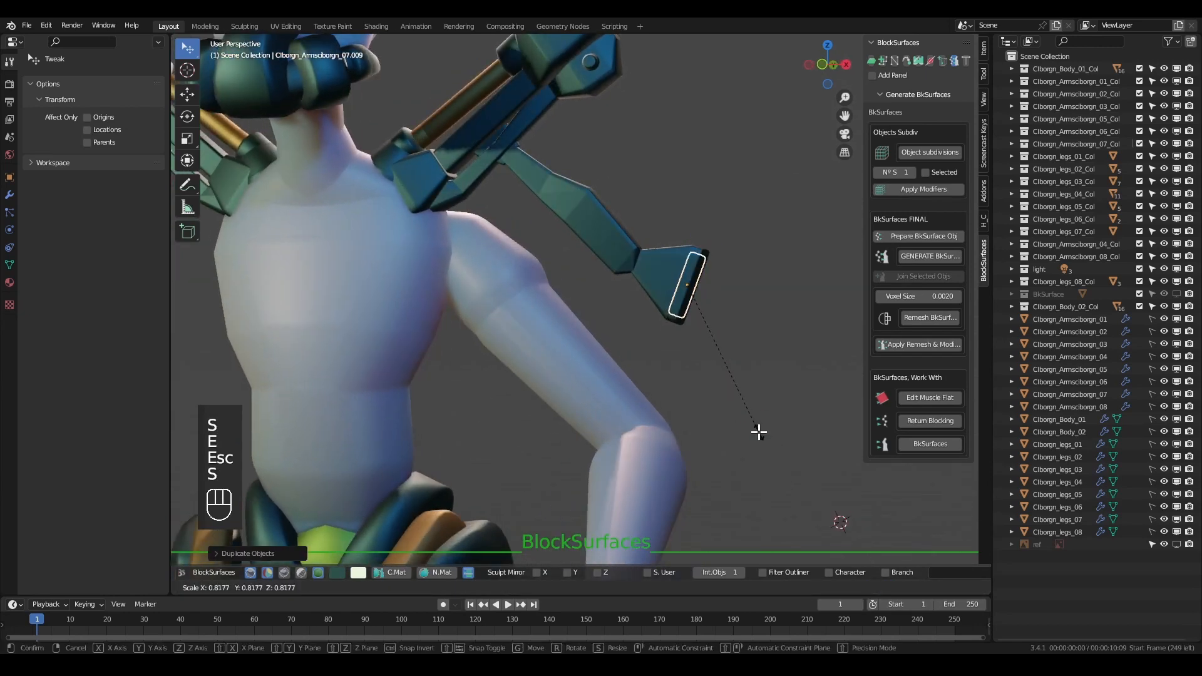
{"action": "left_click", "coordinate": [727, 344]}
{"action": "key", "text": "g"}
{"action": "left_click", "coordinate": [723, 352]}
Extrude another block outward from the smaller end block to lengthen the mechanical arm
{"action": "key", "text": "e"}
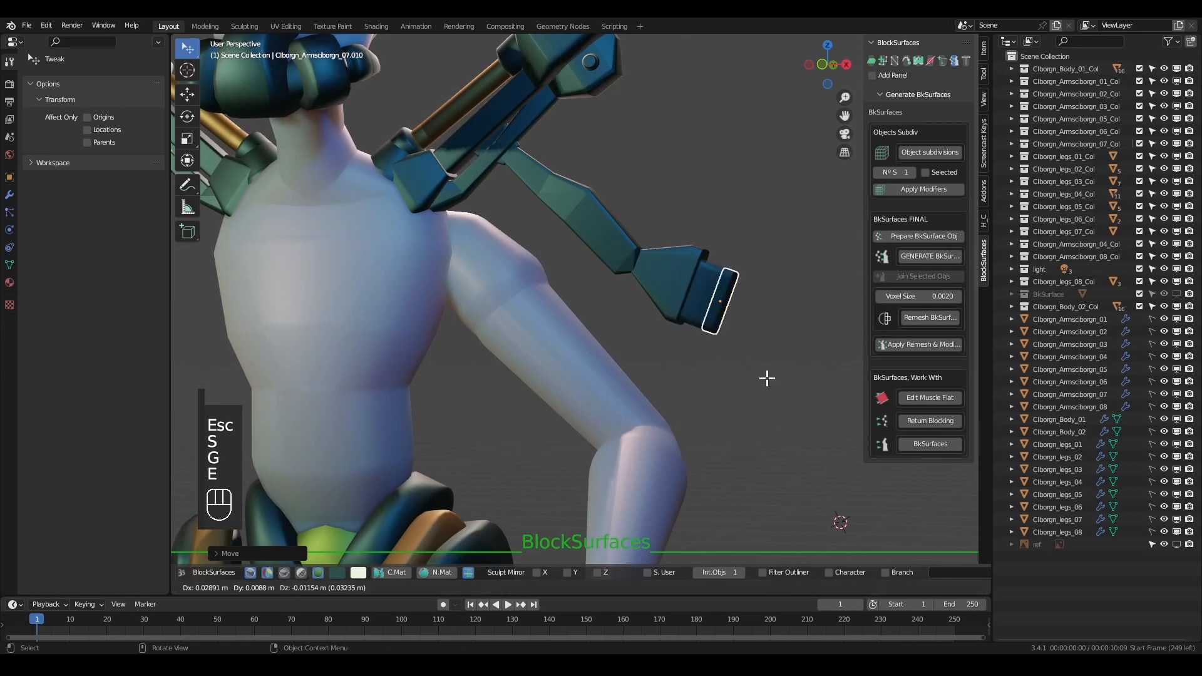
{"action": "left_click", "coordinate": [784, 434]}
{"action": "scroll", "coordinate": [784, 433], "scroll_direction": "down", "scroll_amount": 5}
{"action": "middle_click_drag", "start_coordinate": [759, 394], "coordinate": [652, 415]}
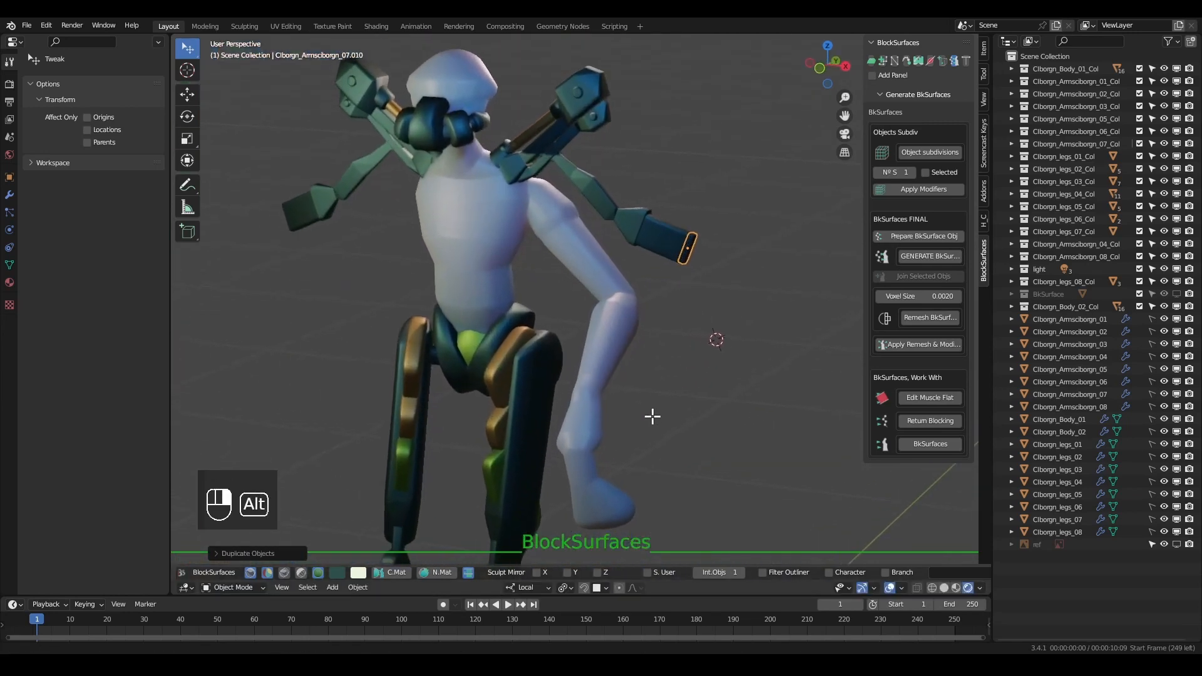
{"action": "scroll", "coordinate": [701, 340], "scroll_direction": "up", "scroll_amount": 3}
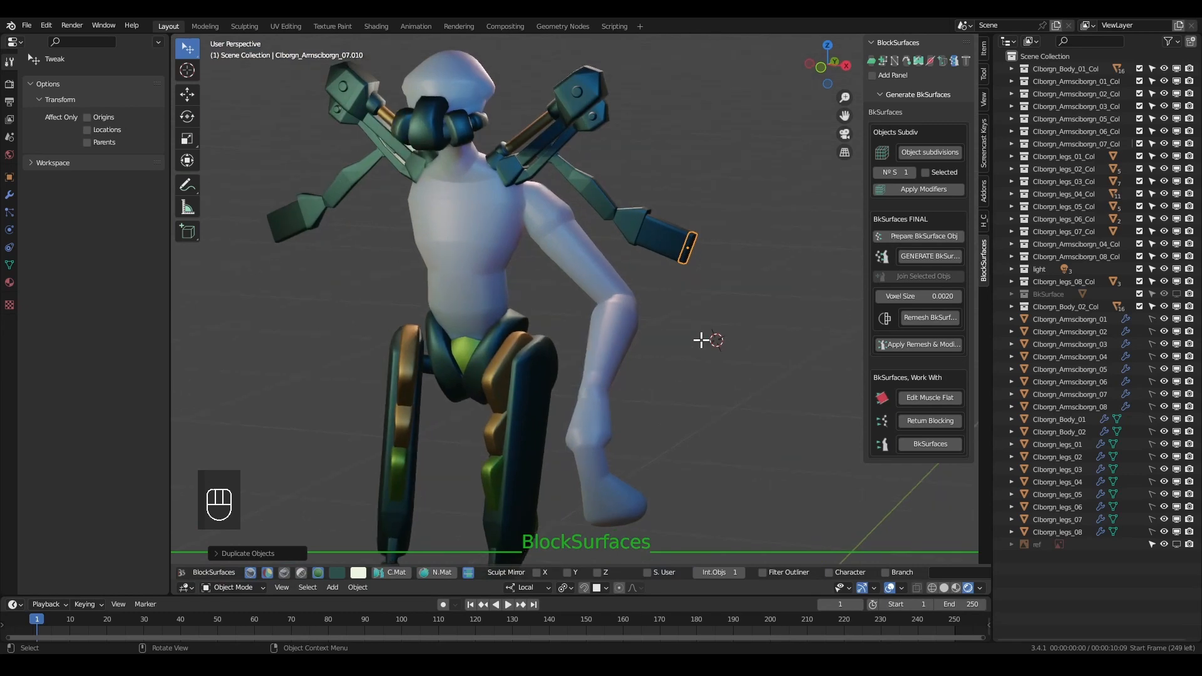